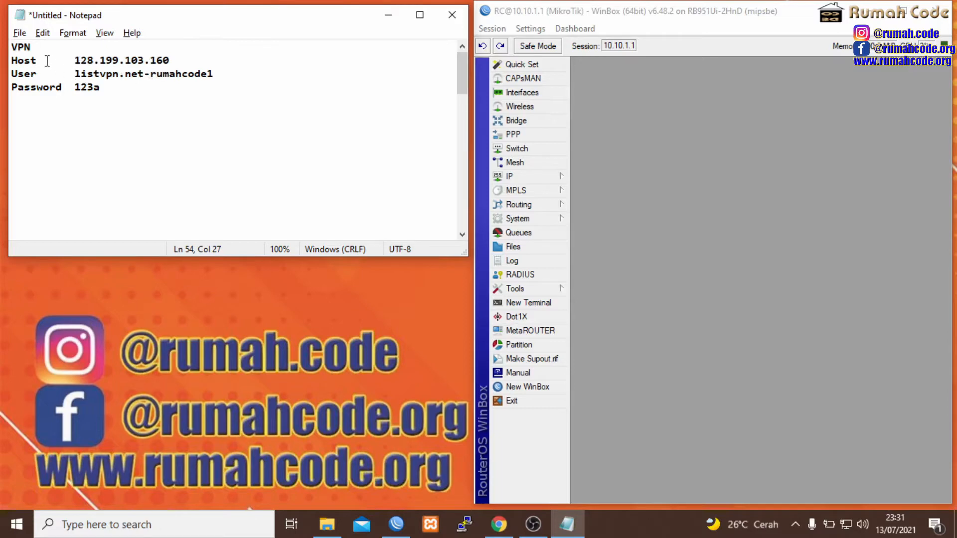
# Review the VPN host, user and password entries in the Notepad notes
pyautogui.moveTo(75, 60); pyautogui.dragTo(203, 60)
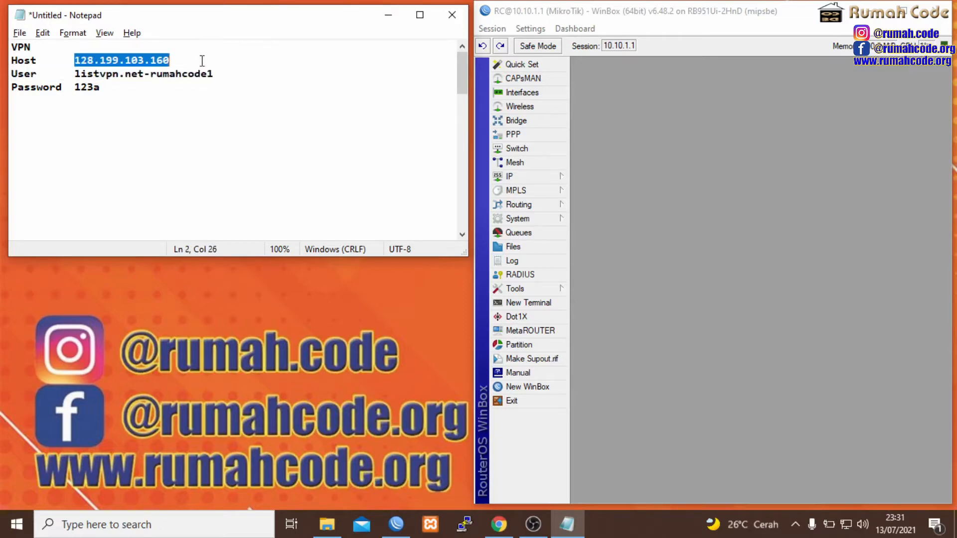
pyautogui.moveTo(70, 74); pyautogui.dragTo(215, 75)
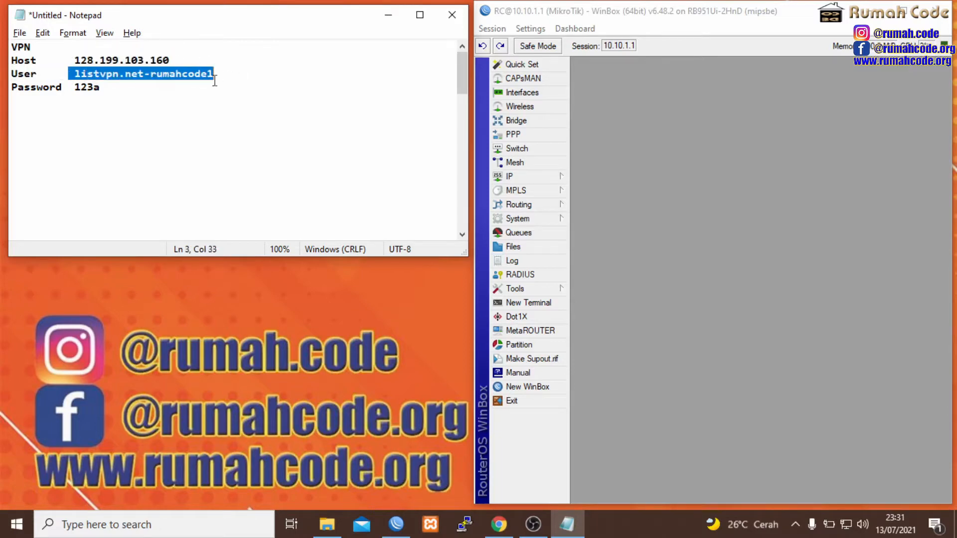
pyautogui.moveTo(75, 87); pyautogui.dragTo(110, 93)
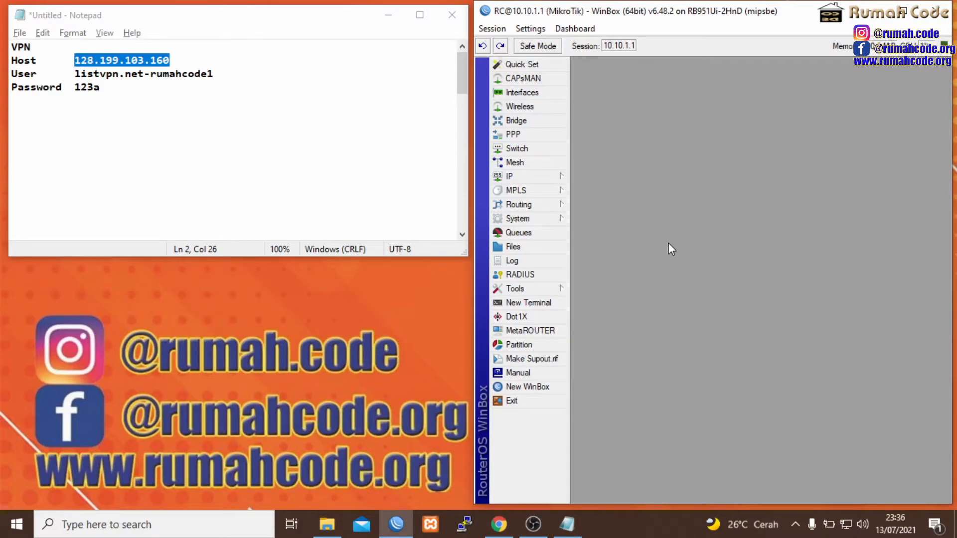
# Start a new IP route in WinBox and set its destination address to the VPN host 128.199.103.160 copied from the notes
pyautogui.click(540, 176)
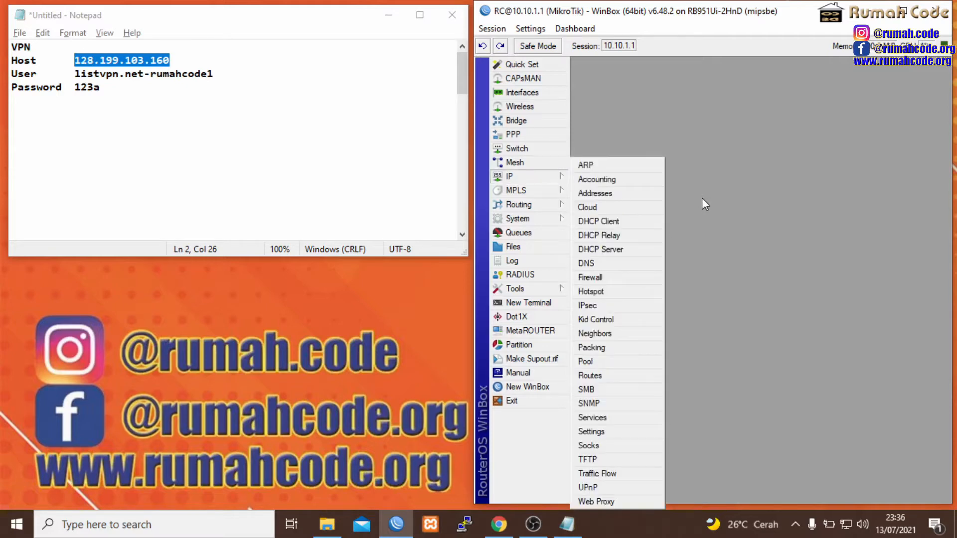
pyautogui.click(871, 216)
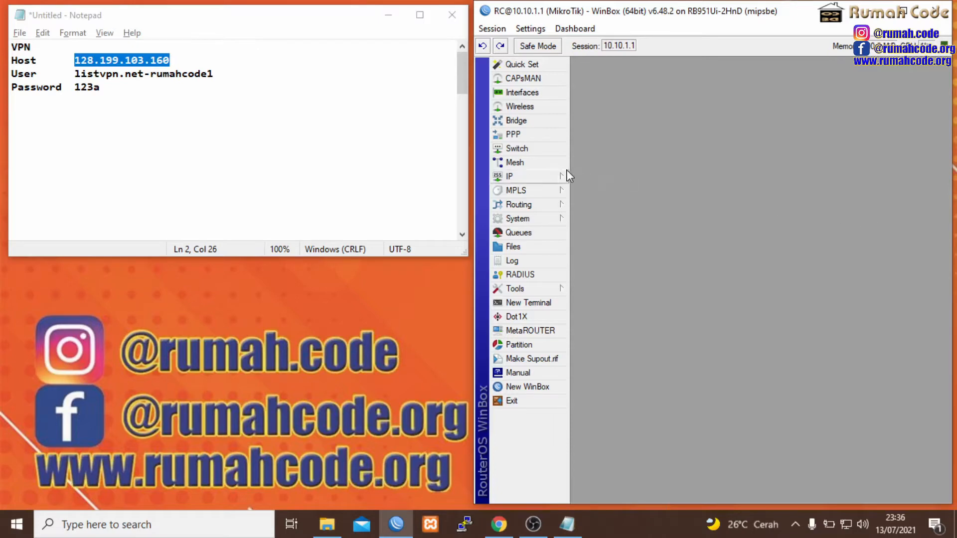
pyautogui.click(554, 175)
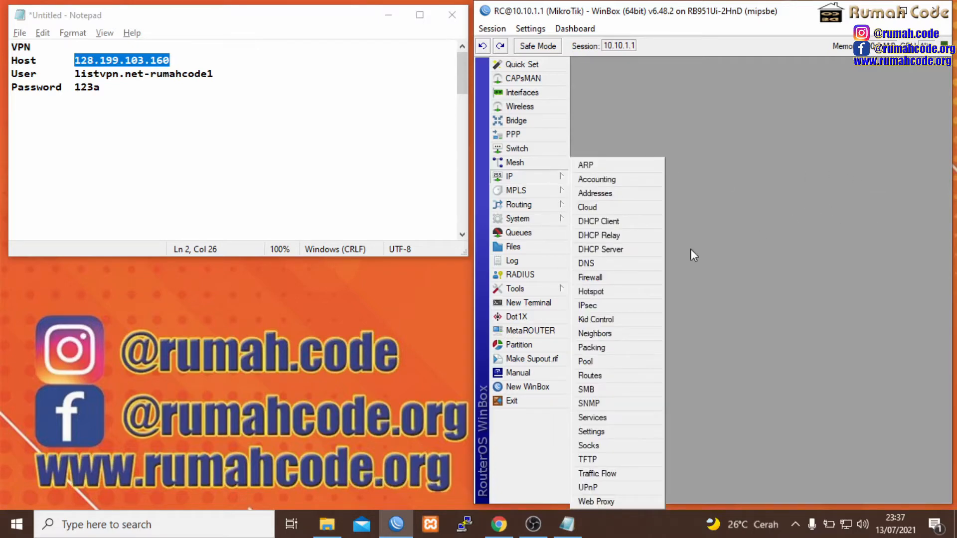
pyautogui.click(593, 375)
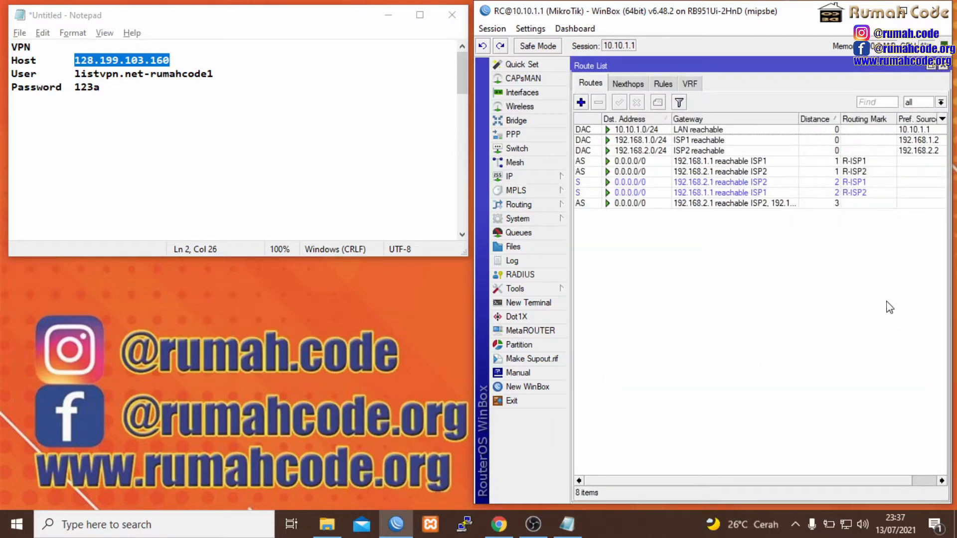
pyautogui.click(582, 102)
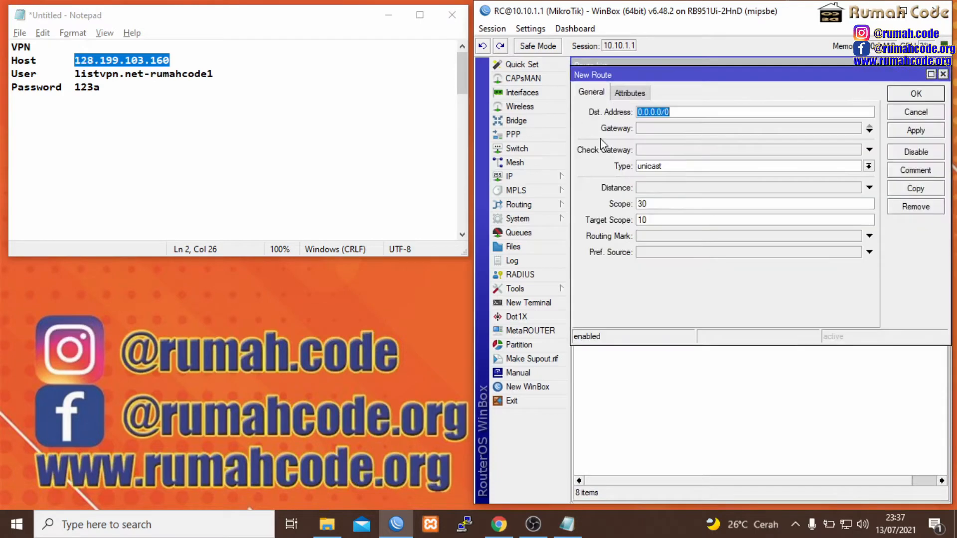
pyautogui.rightClick(125, 56)
pyautogui.click(153, 102)
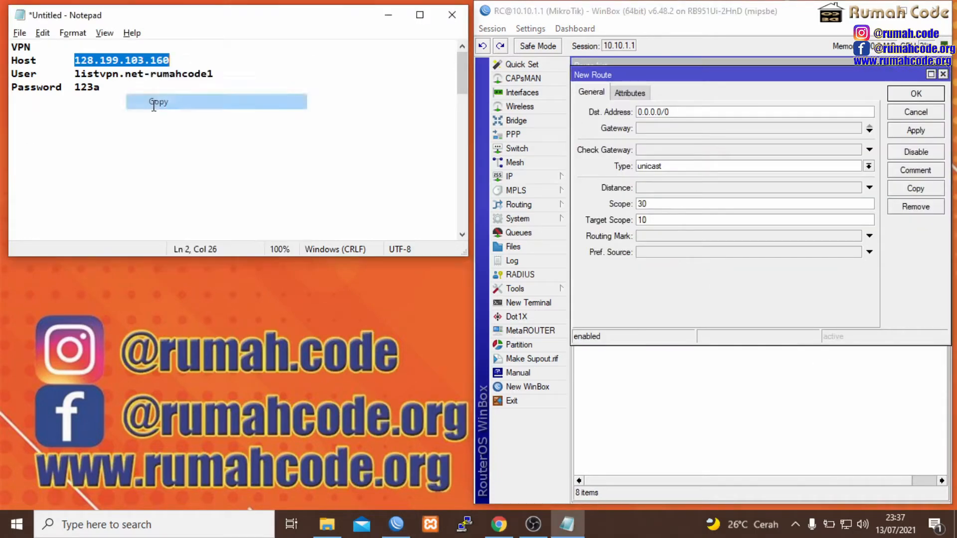
pyautogui.moveTo(704, 111); pyautogui.dragTo(614, 108)
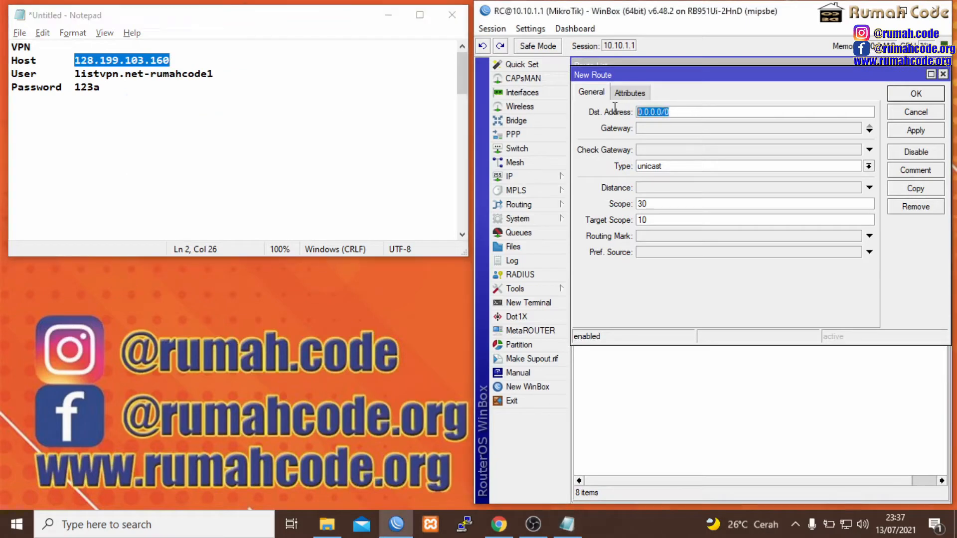
pyautogui.rightClick(676, 107)
pyautogui.click(711, 152)
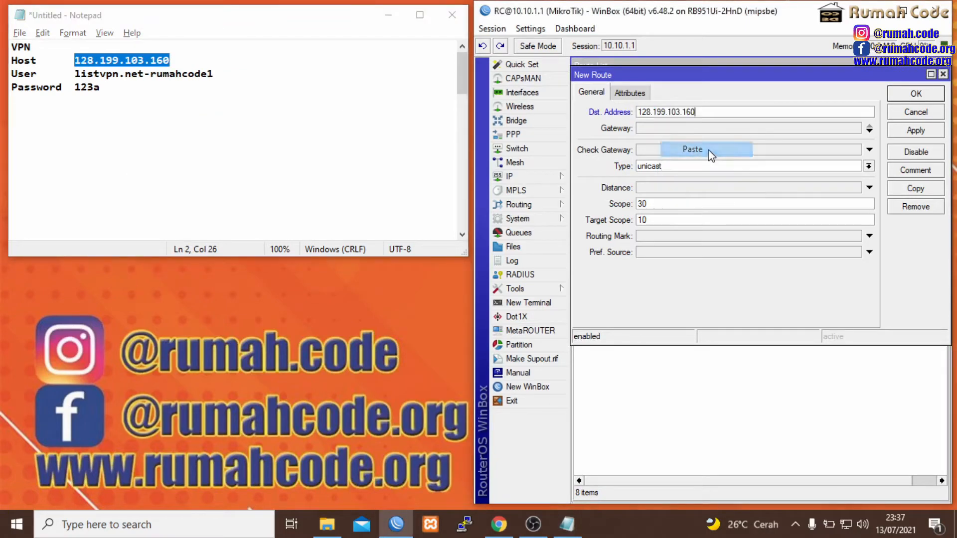
# Set the new route's gateway to 192.168.1.1 with gateway checking by ping, and save the route
pyautogui.click(662, 128)
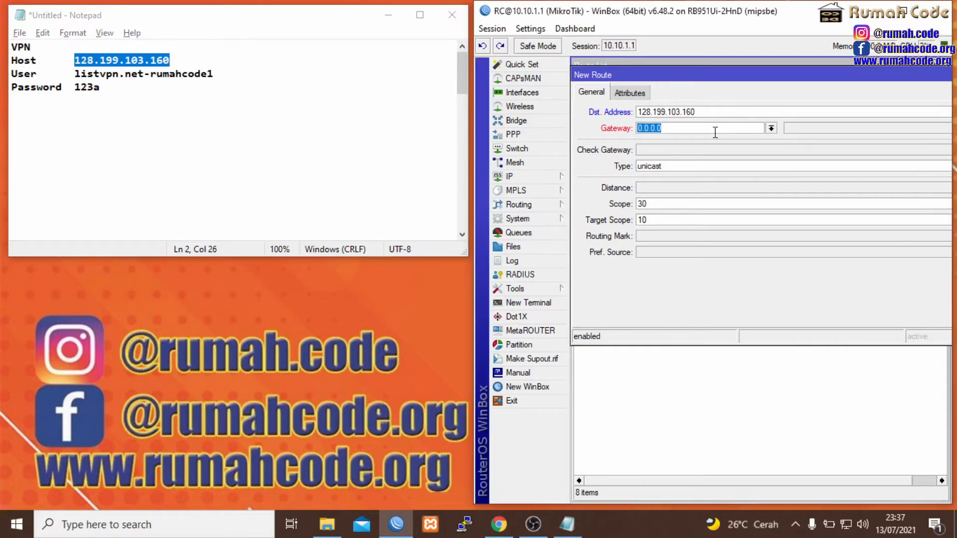
pyautogui.write('192.168.1.1')
pyautogui.click(903, 9)
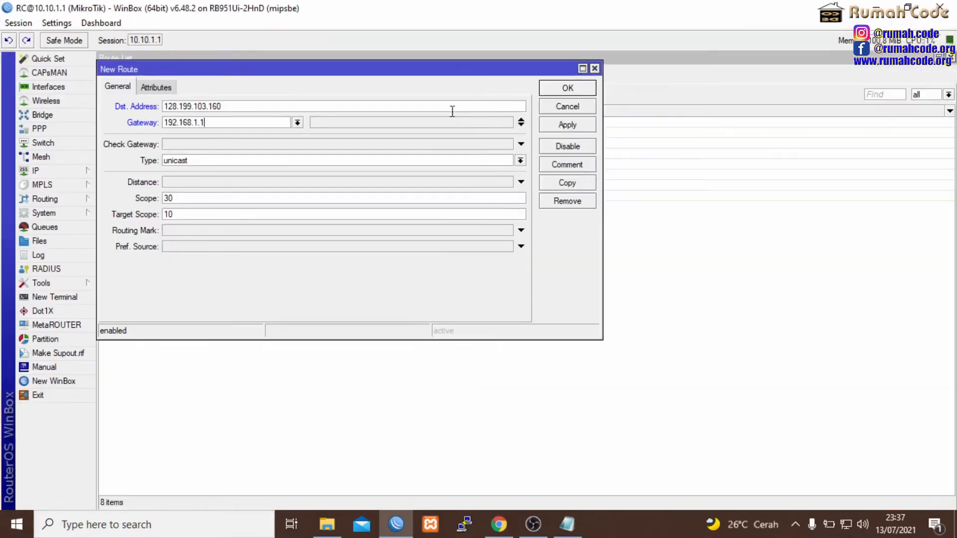
pyautogui.click(565, 125)
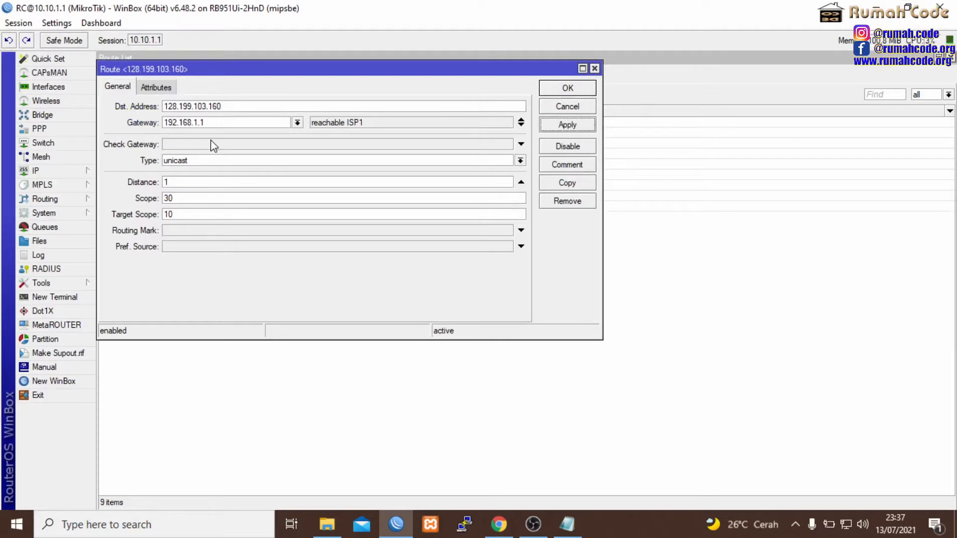
pyautogui.click(189, 146)
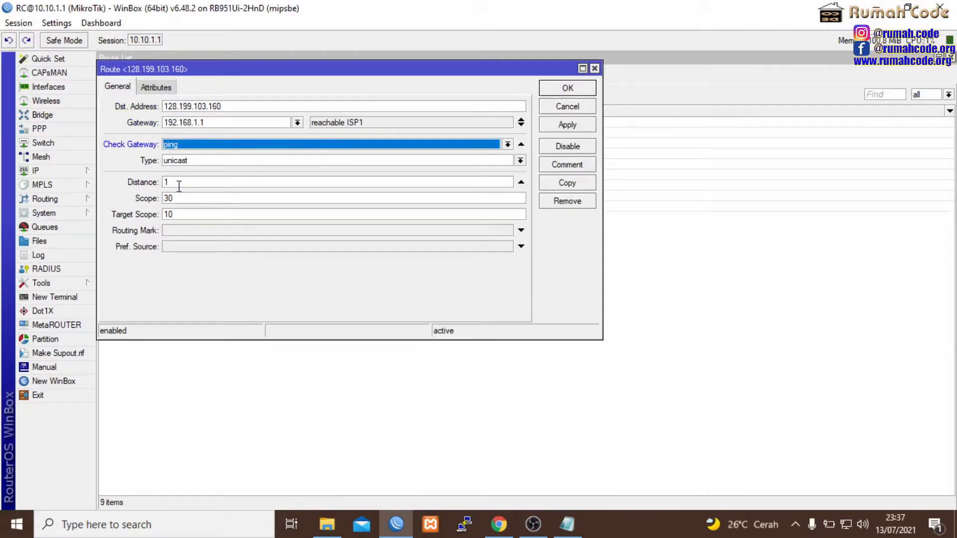
pyautogui.click(571, 90)
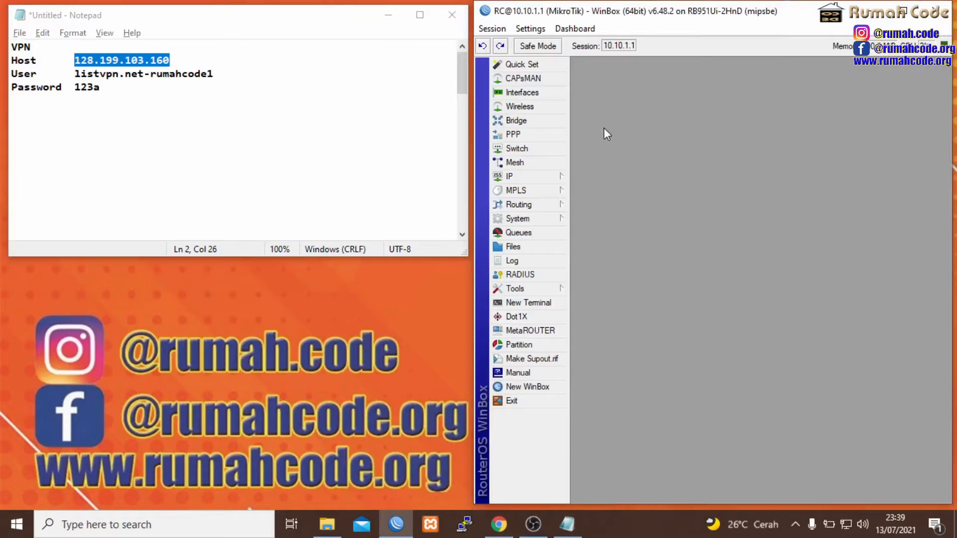
# Start a new PPTP Client interface under PPP and name it VPN
pyautogui.click(533, 135)
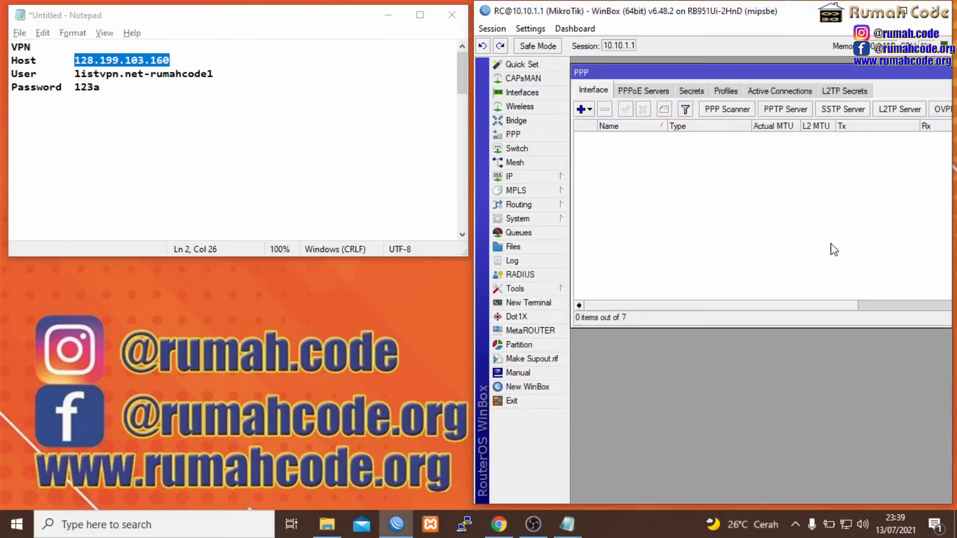
pyautogui.click(588, 110)
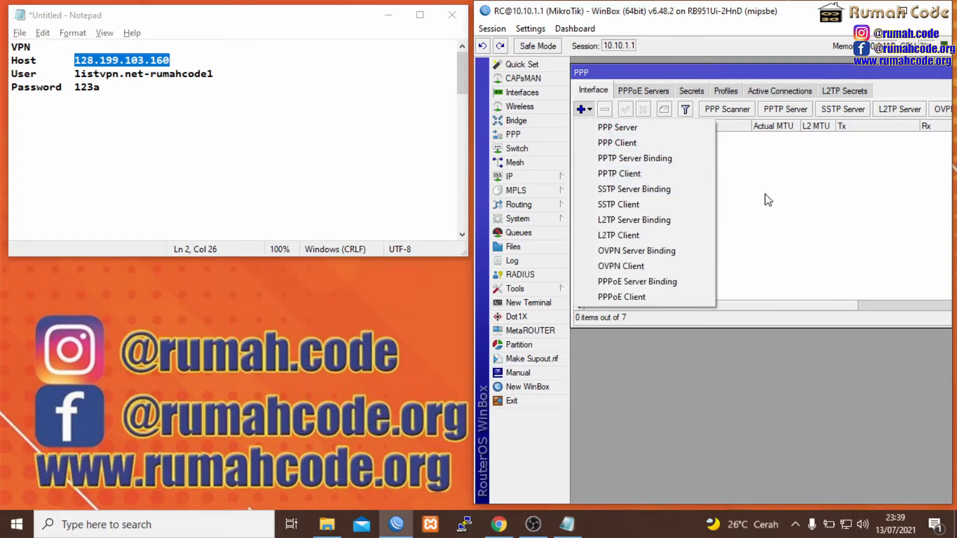
pyautogui.click(673, 178)
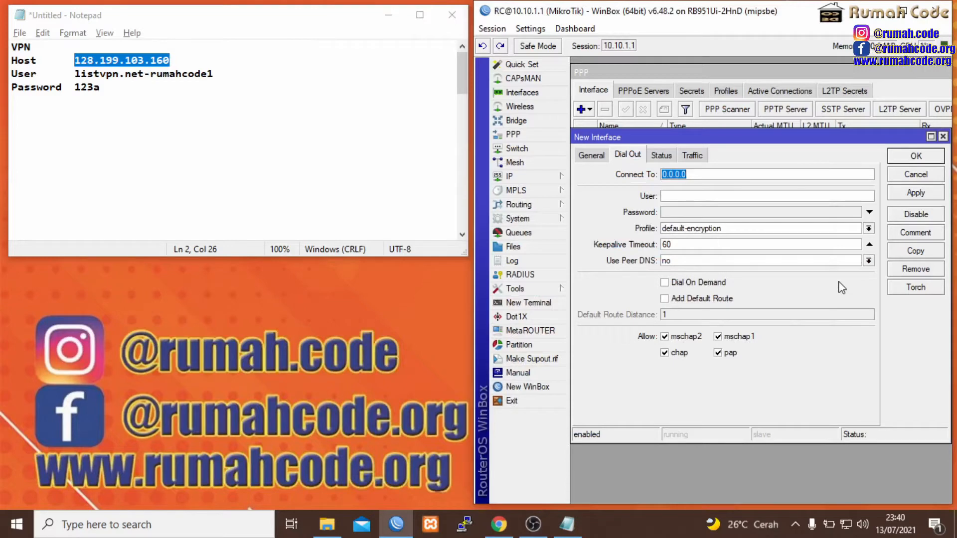
pyautogui.click(593, 156)
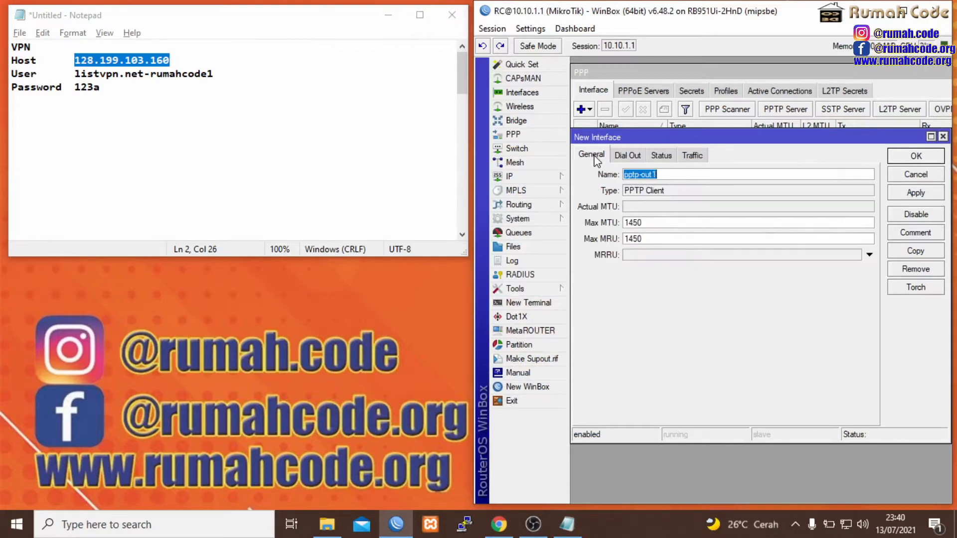
pyautogui.click(700, 177)
pyautogui.moveTo(720, 178); pyautogui.dragTo(580, 177)
pyautogui.write('VPN')
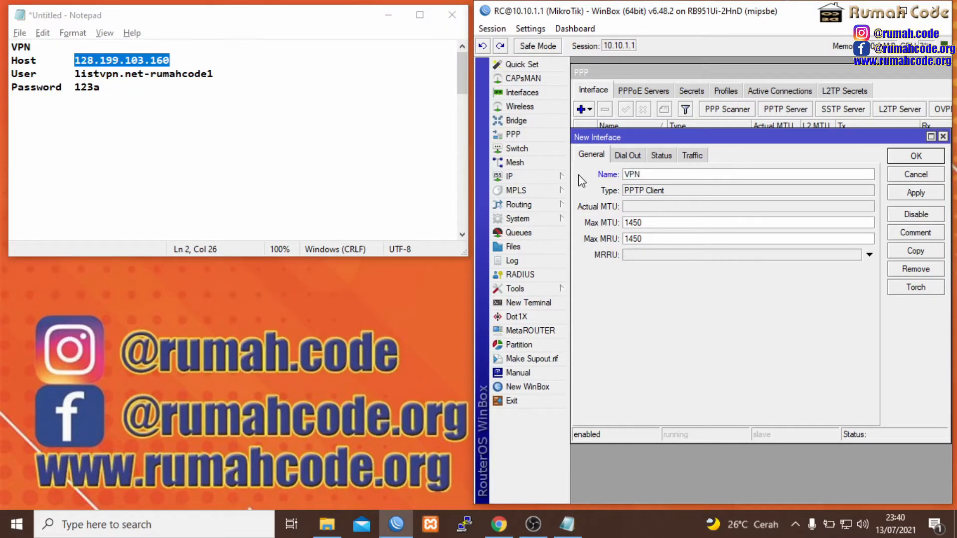
# Set the PPTP client's dial-out Connect To address to 128.199.103.160, copied from the notes
pyautogui.click(635, 154)
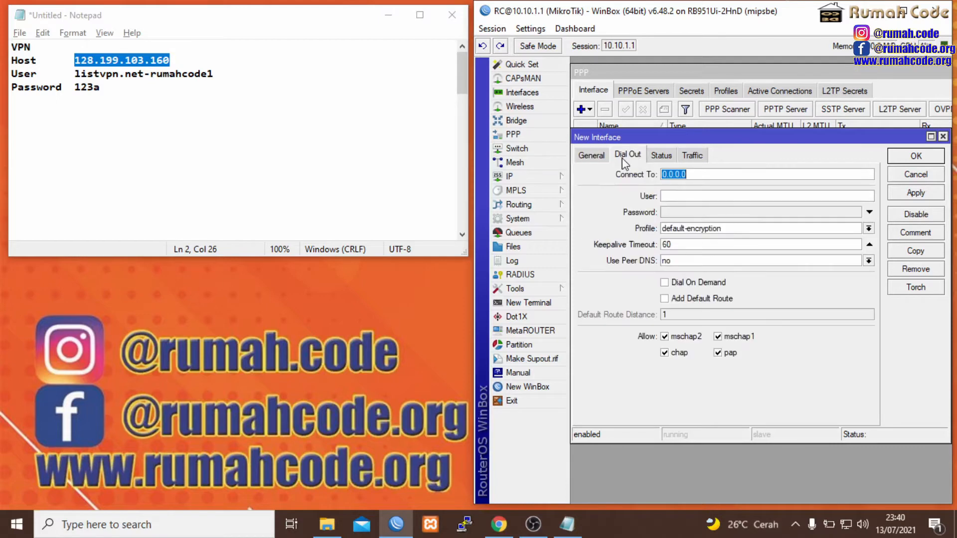
pyautogui.rightClick(114, 59)
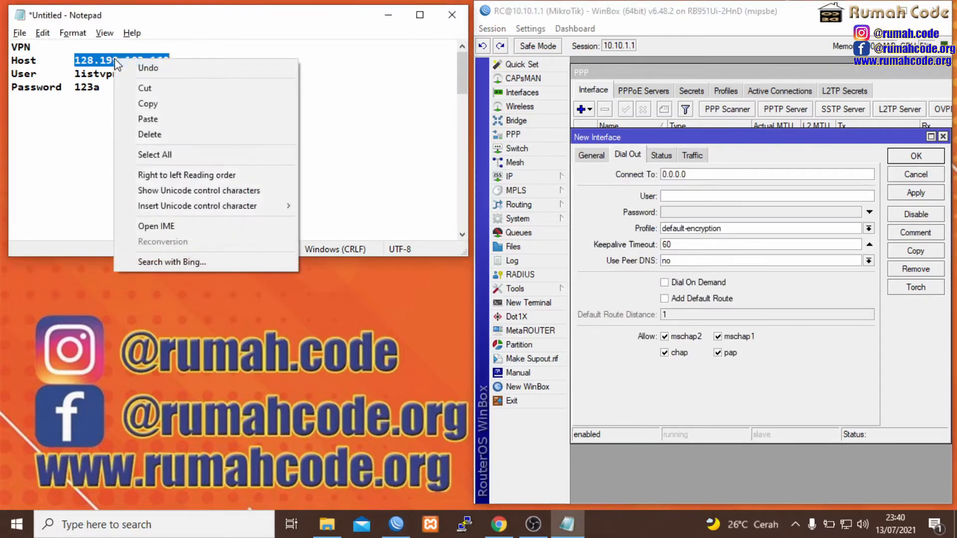
pyautogui.click(144, 103)
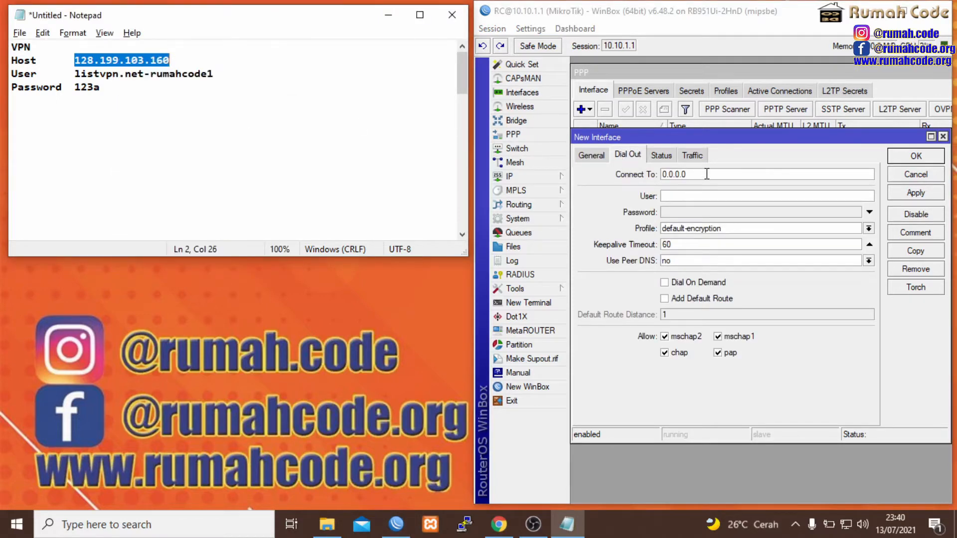
pyautogui.click(625, 171)
pyautogui.rightClick(670, 170)
pyautogui.click(702, 211)
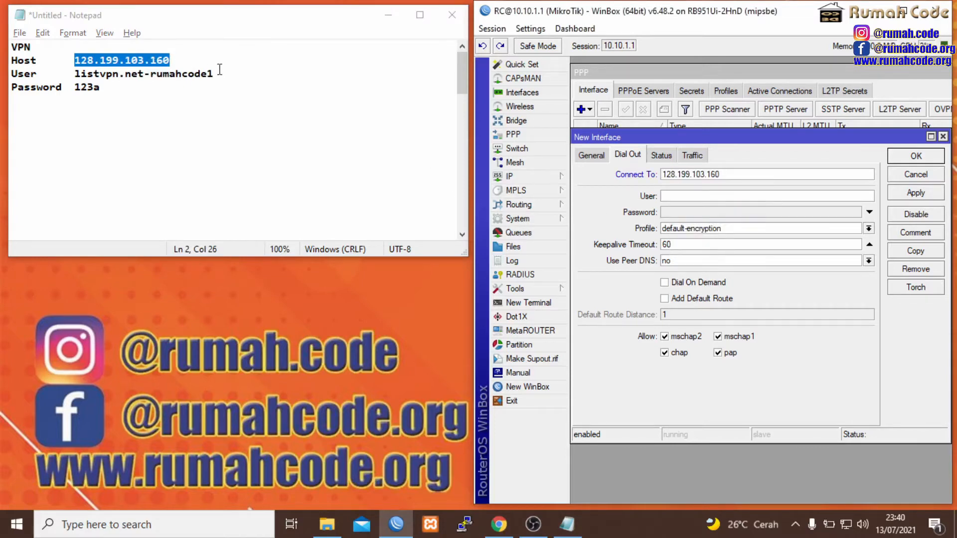
# Copy the user name listvpn.net-rumahcode1 from the notes into the PPTP client's user setting
pyautogui.moveTo(215, 73); pyautogui.dragTo(74, 74)
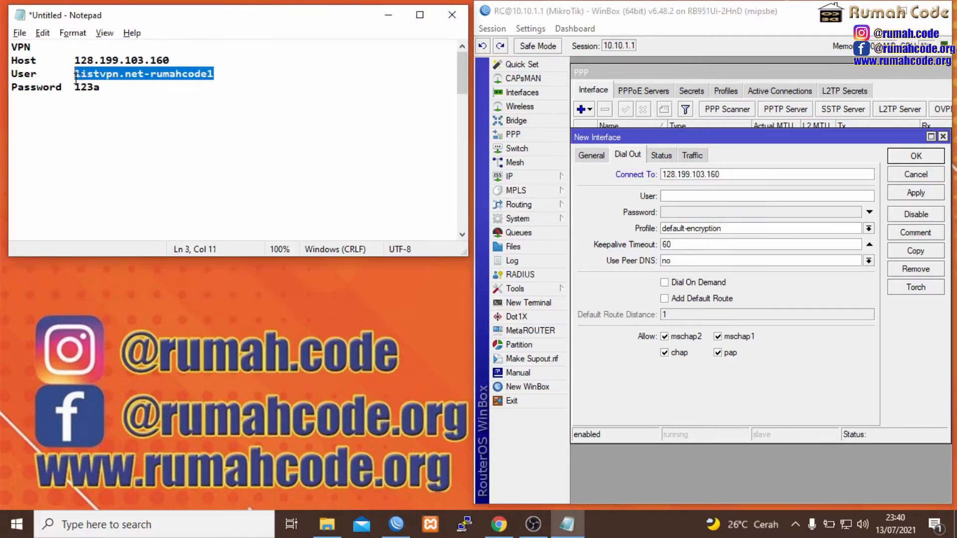
pyautogui.rightClick(92, 75)
pyautogui.click(135, 121)
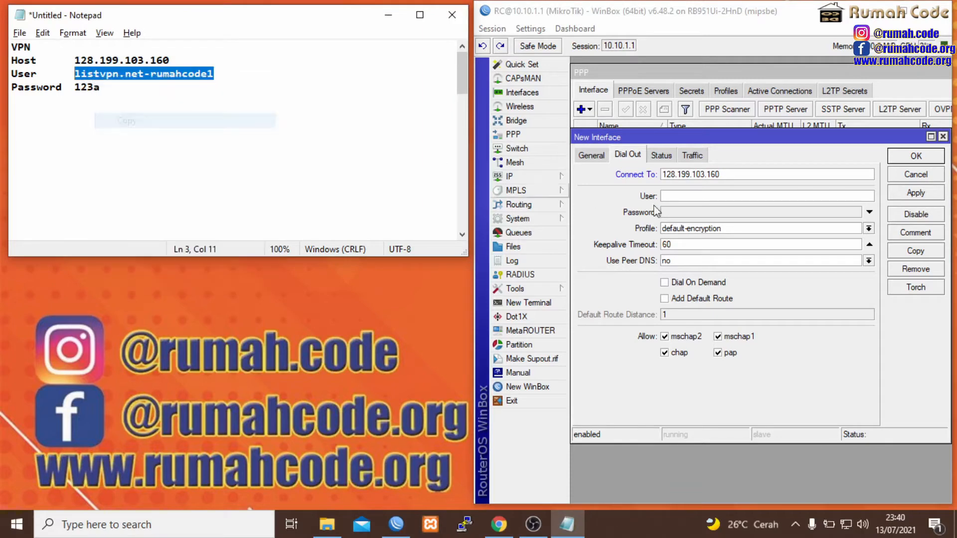
pyautogui.click(718, 197)
pyautogui.hotkey('ctrl', 'v')
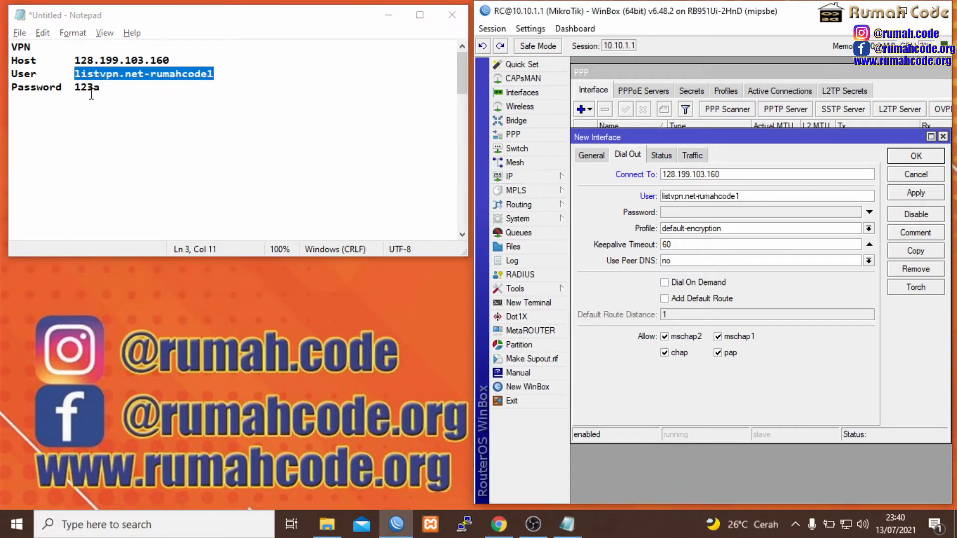
# Copy the VPN password from the notes into the PPTP client's password setting
pyautogui.moveTo(74, 87); pyautogui.dragTo(111, 86)
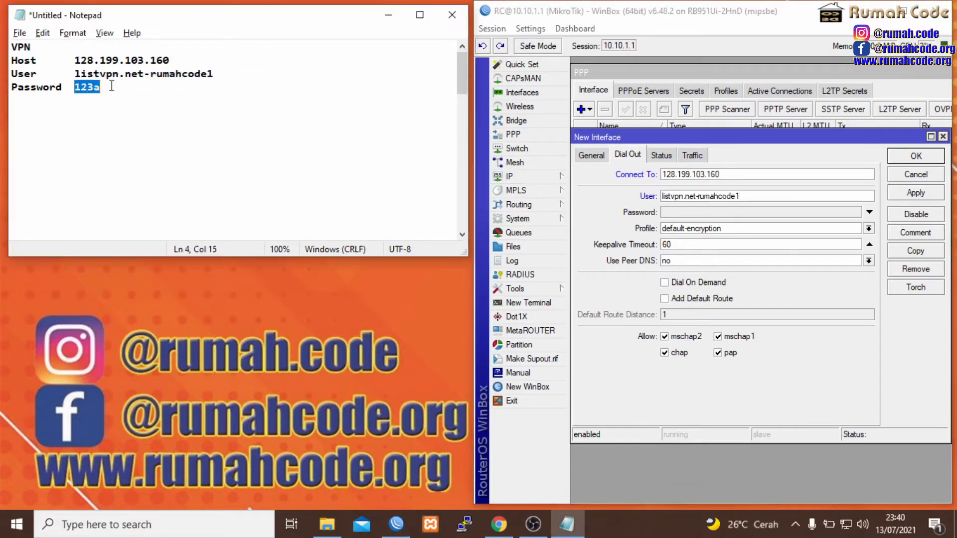
pyautogui.click(697, 214)
pyautogui.hotkey('ctrl', 'v')
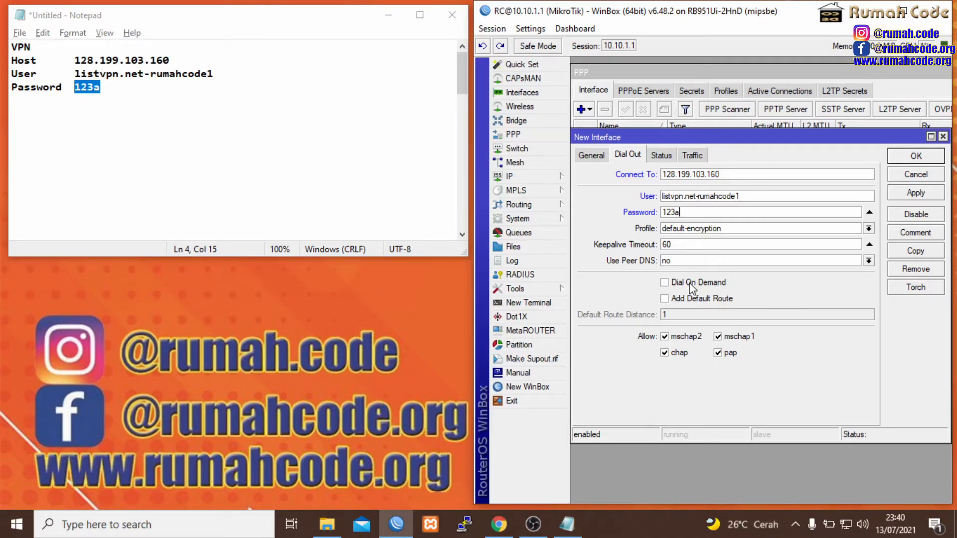
# Enable Dial On Demand for the PPTP client, save the VPN interface, and maximize the WinBox window
pyautogui.click(690, 285)
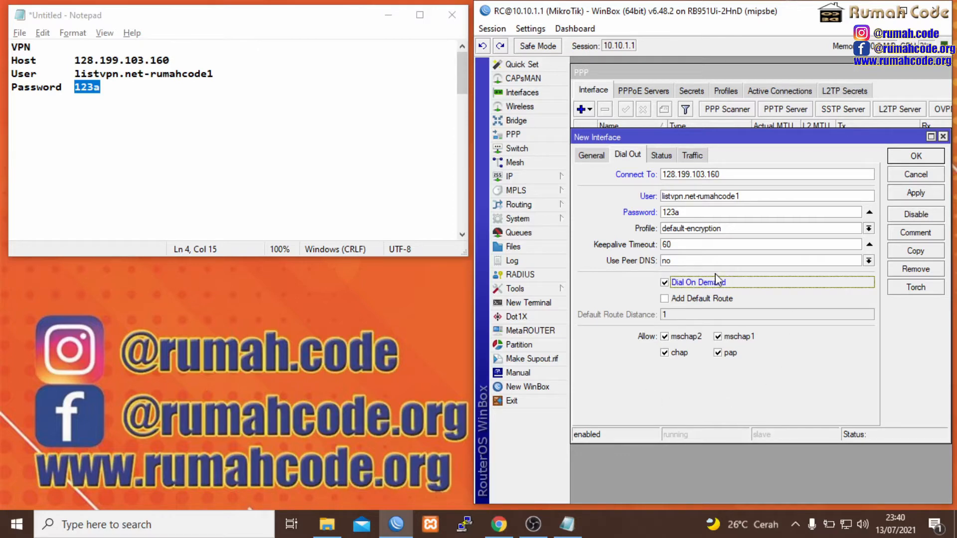
pyautogui.click(916, 193)
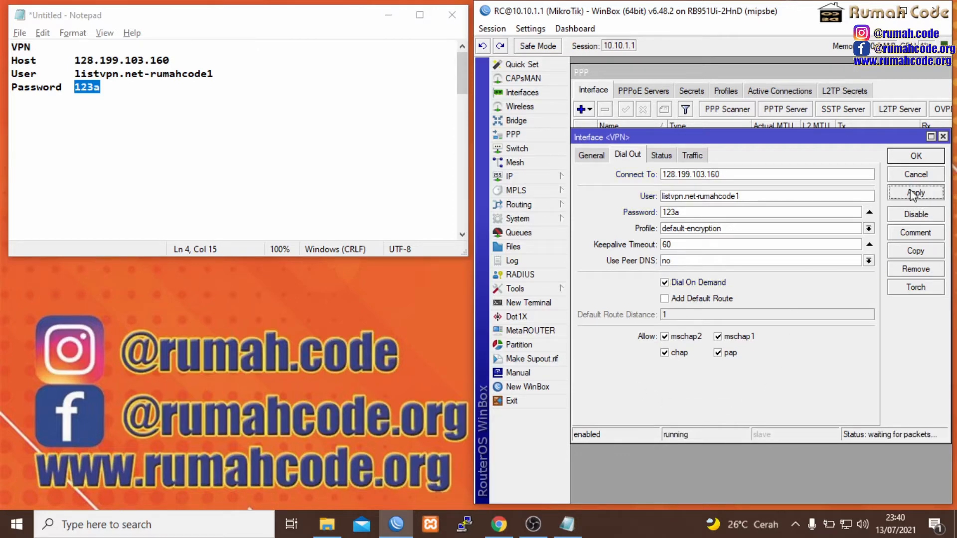
pyautogui.click(914, 158)
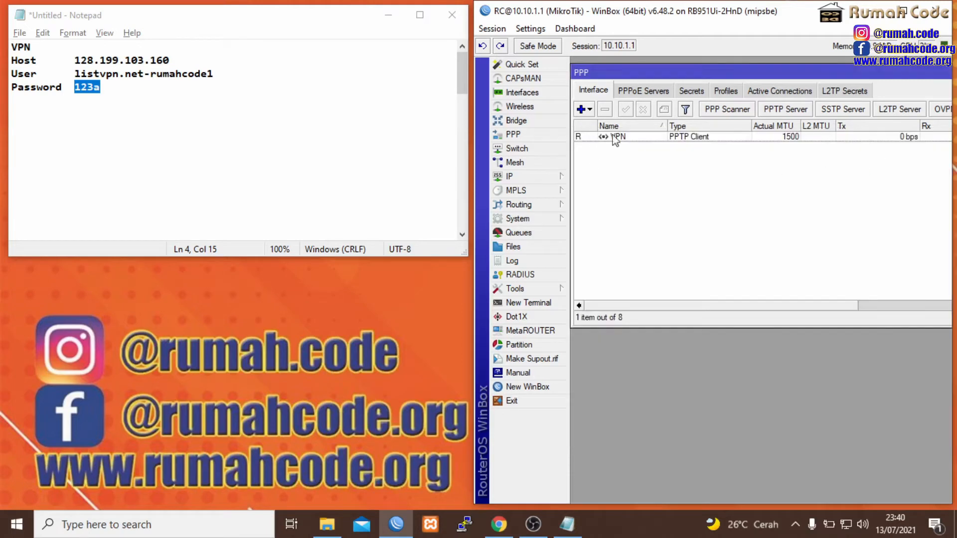
pyautogui.click(669, 139)
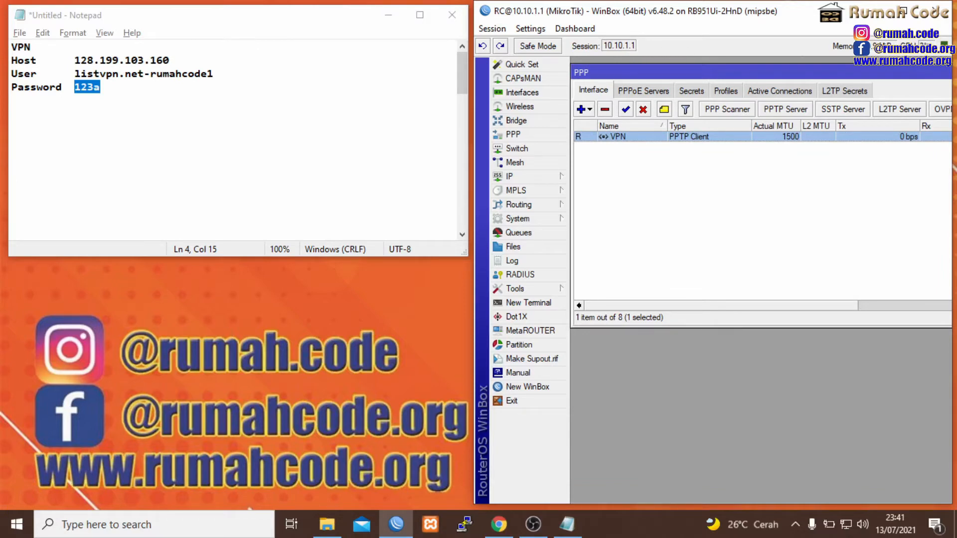
pyautogui.click(905, 12)
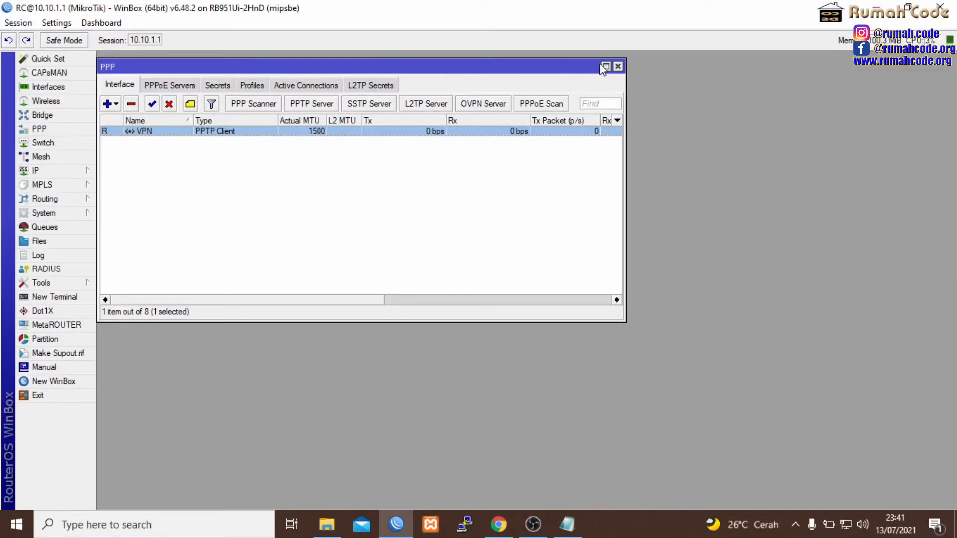
# Close the PPP window and open the firewall's NAT rules, selecting the ISP2 srcnat rule
pyautogui.click(618, 67)
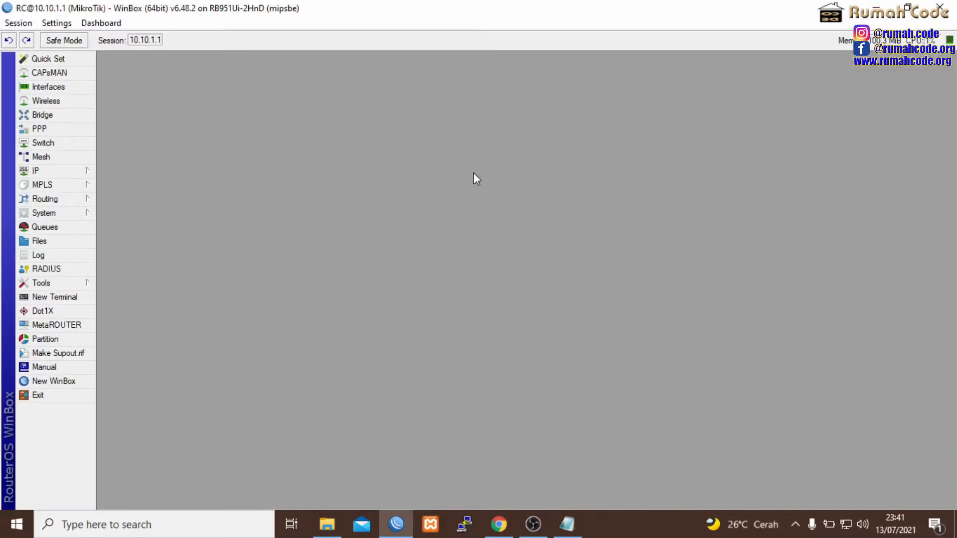
pyautogui.click(74, 171)
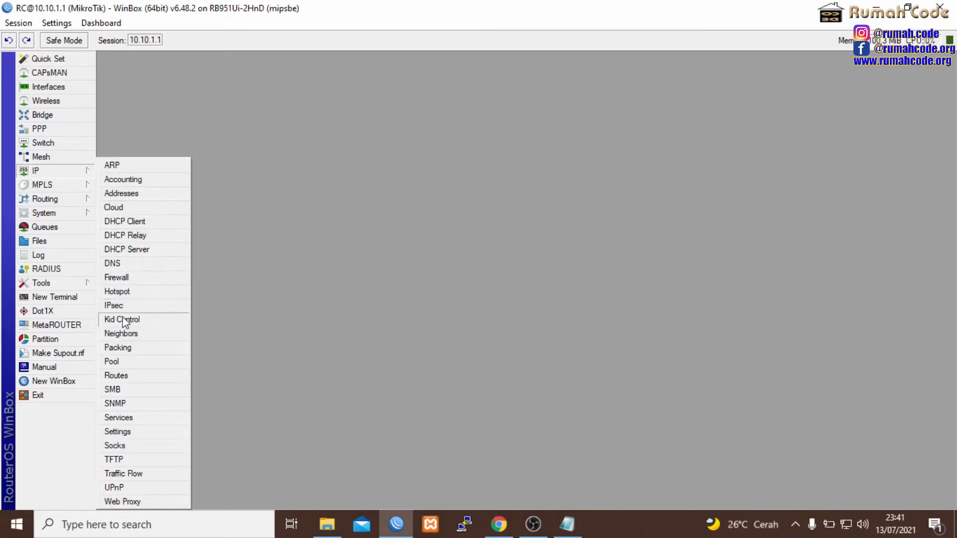
pyautogui.click(122, 278)
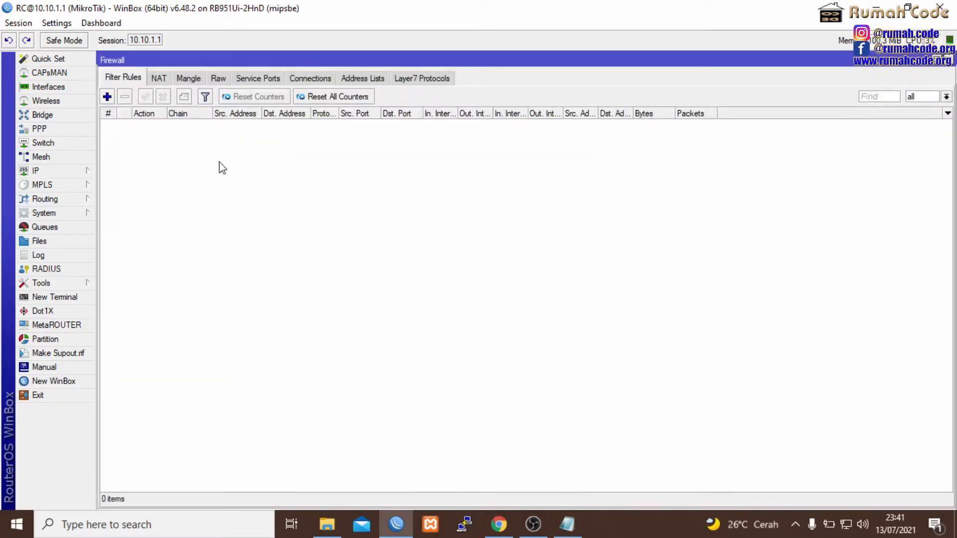
pyautogui.click(158, 78)
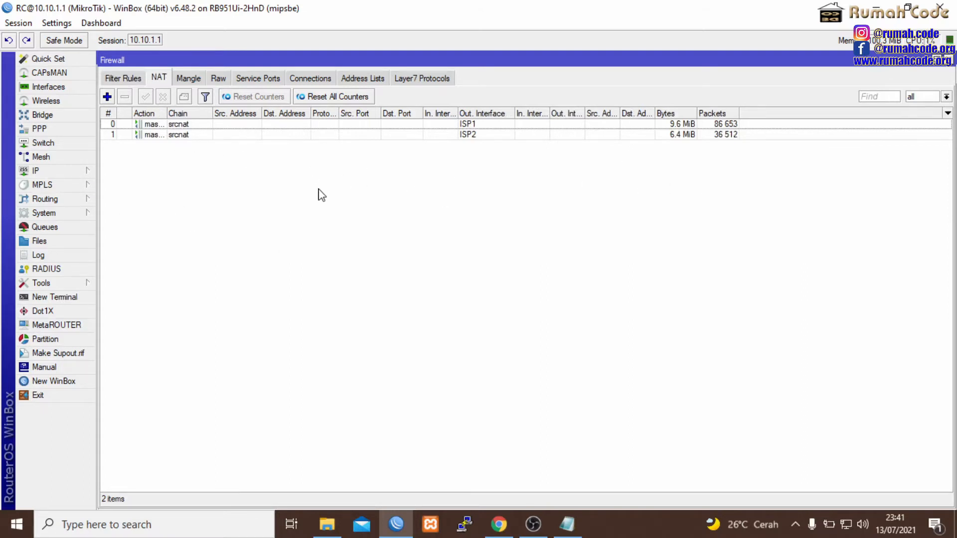
pyautogui.click(229, 128)
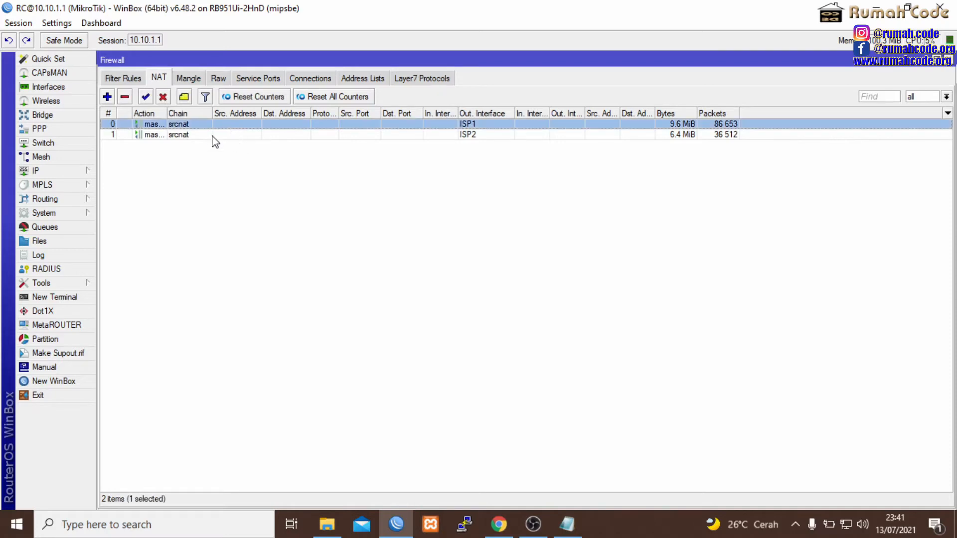
pyautogui.click(212, 136)
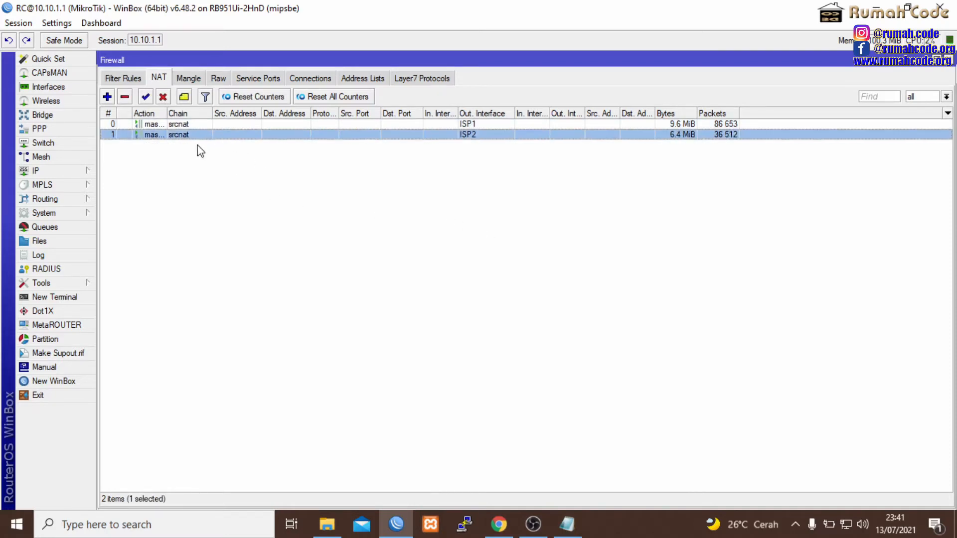
# Duplicate the ISP2 srcnat rule with VPN as the out interface and save the new NAT rule
pyautogui.doubleClick(194, 135)
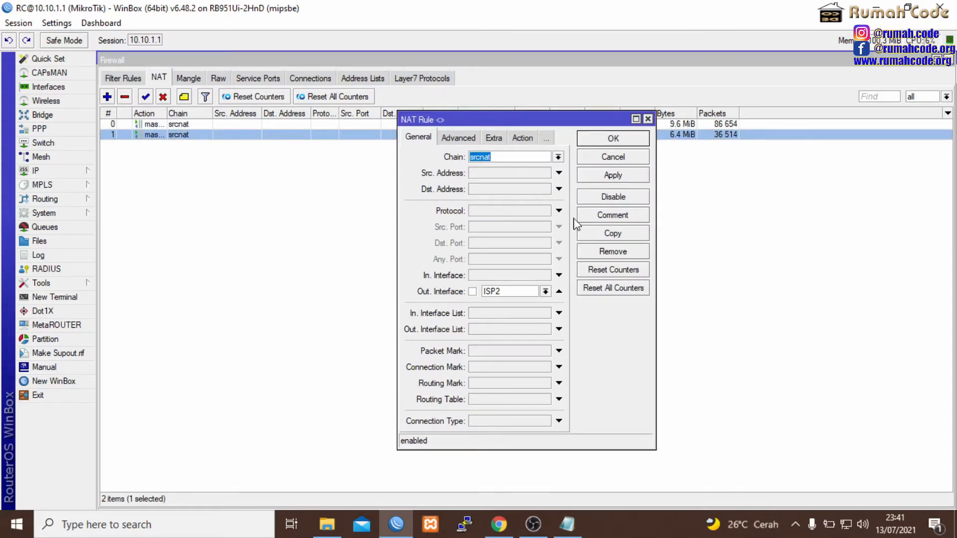
pyautogui.click(629, 236)
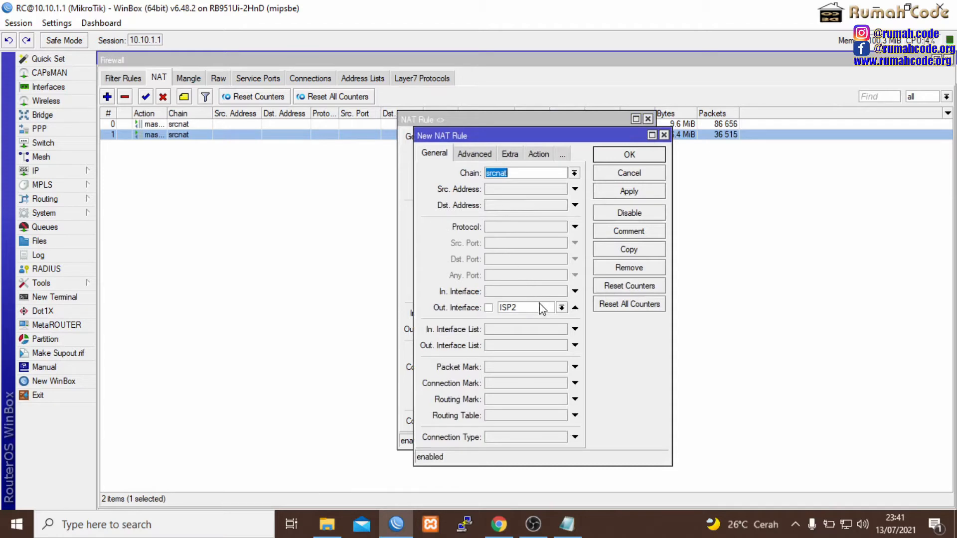
pyautogui.click(561, 308)
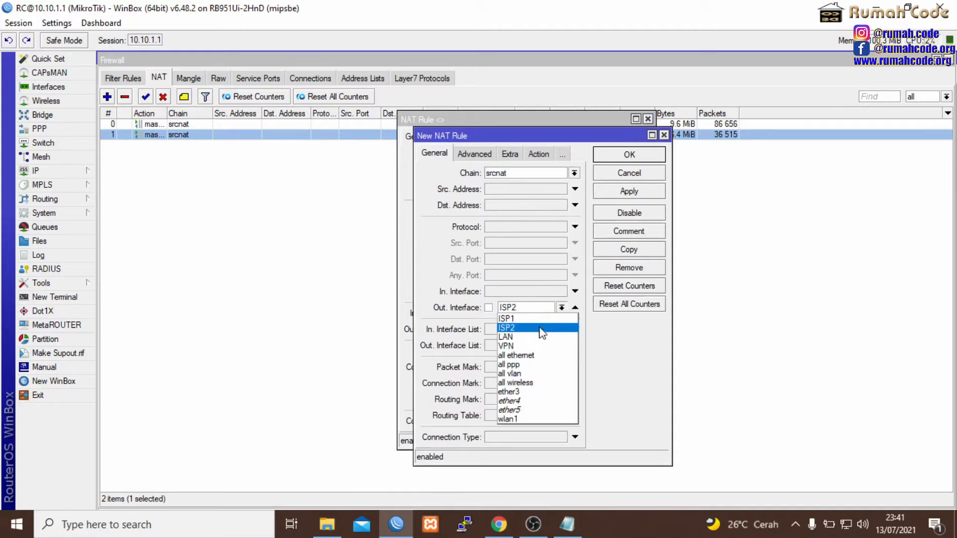
pyautogui.click(522, 345)
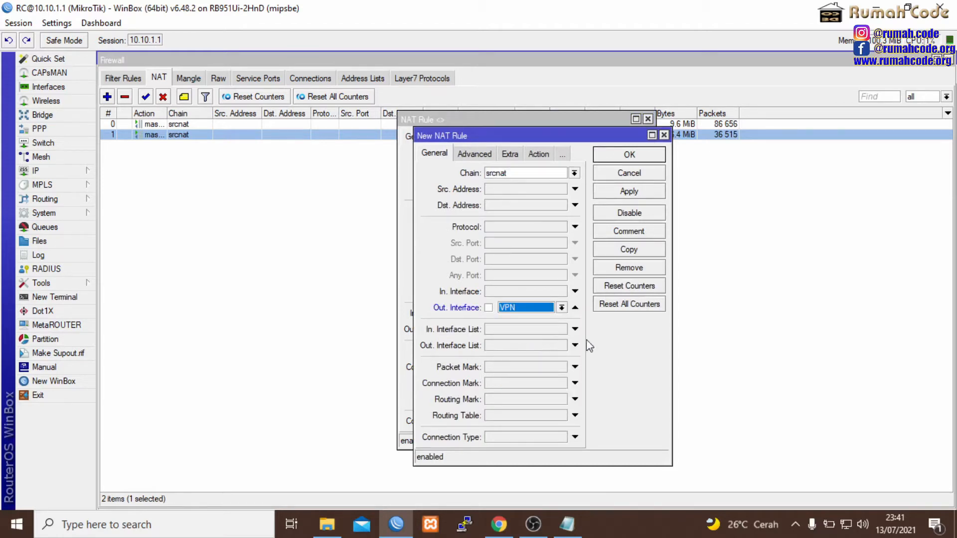
pyautogui.click(632, 194)
pyautogui.click(629, 155)
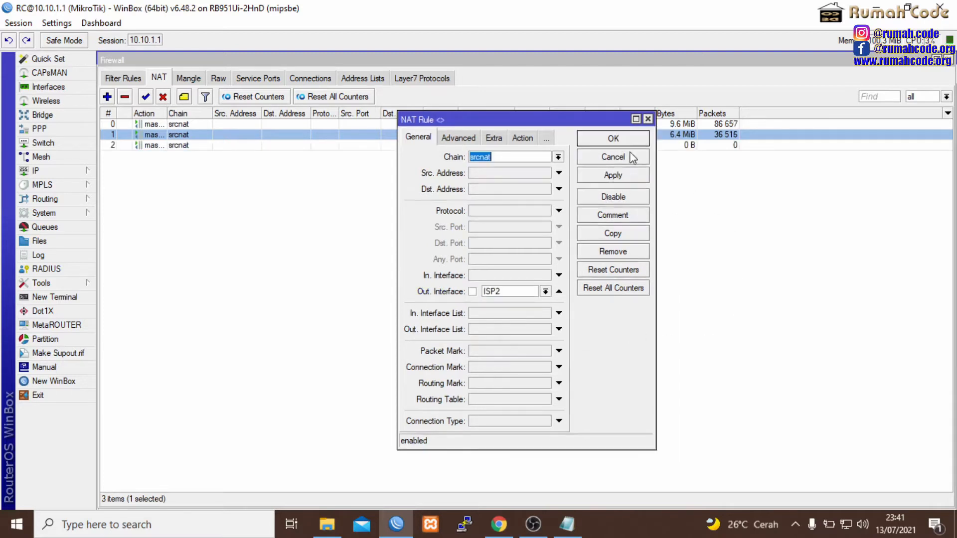
pyautogui.click(614, 140)
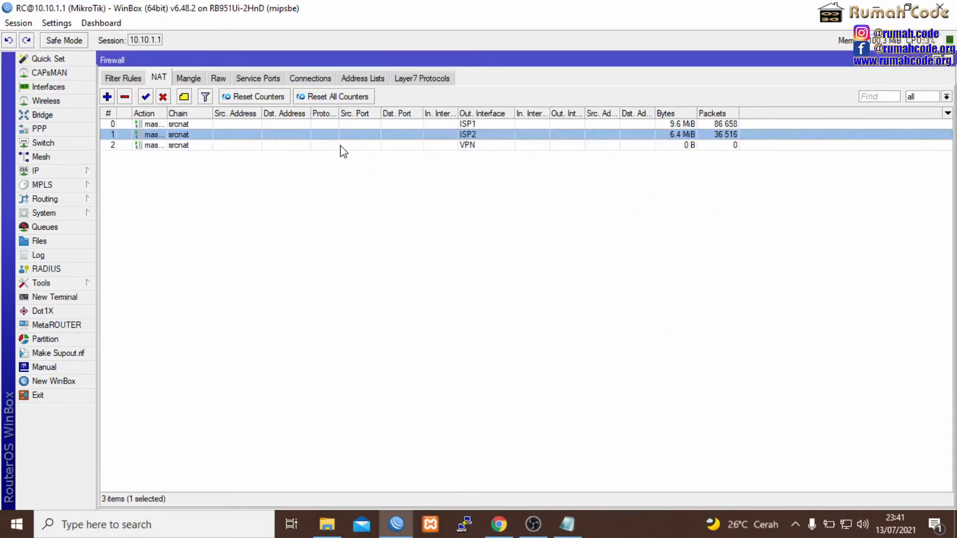
pyautogui.click(517, 145)
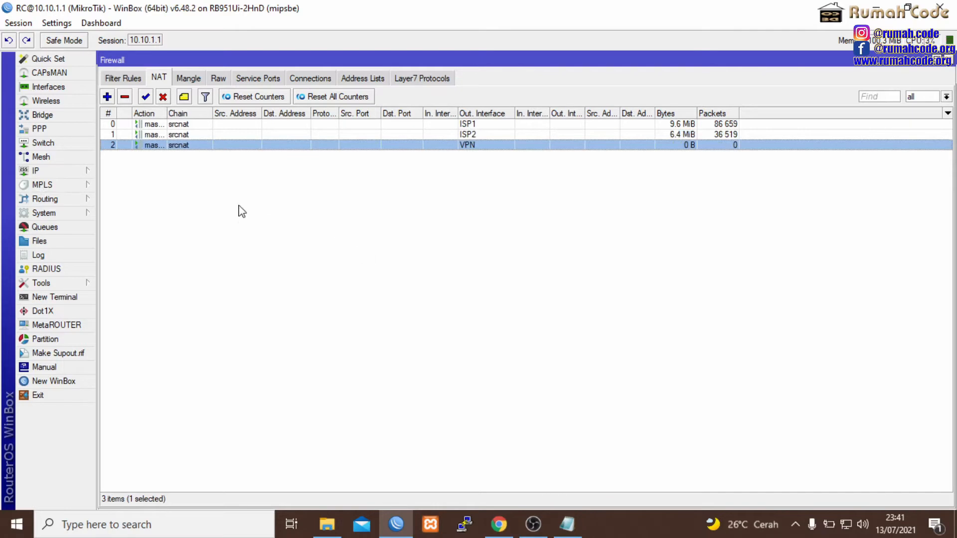
# Open the firewall's Raw rules with WinBox restored beside the notes and look through the PUBG MOBILE rules
pyautogui.click(220, 79)
pyautogui.click(906, 7)
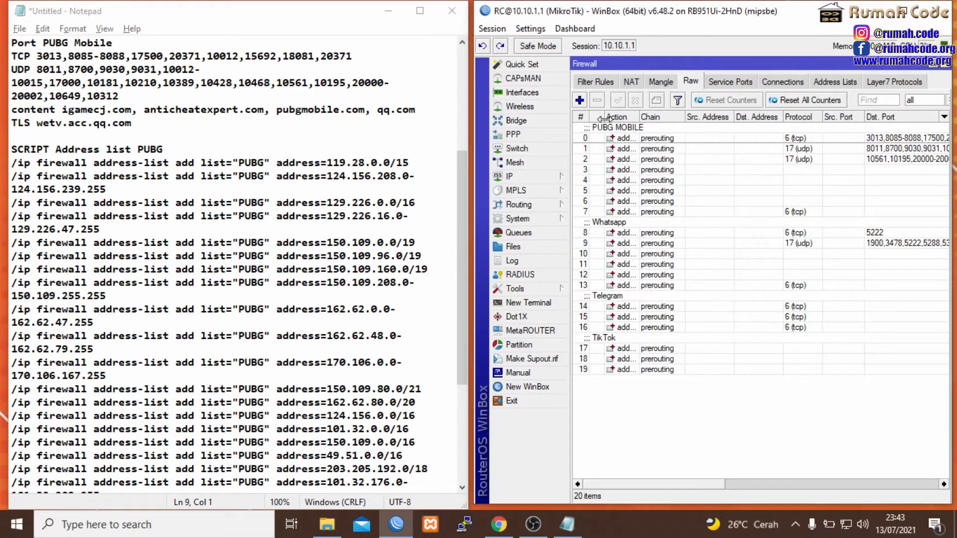
pyautogui.click(633, 138)
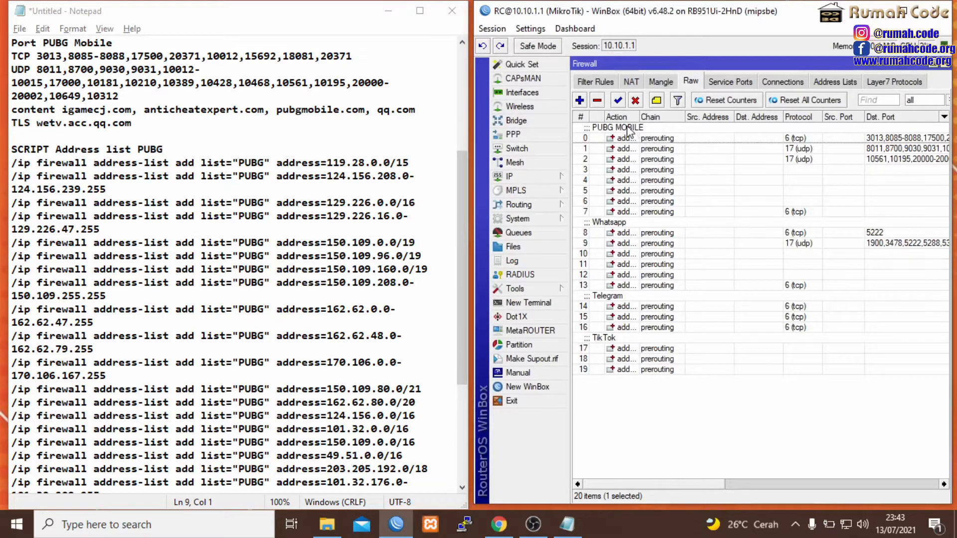
pyautogui.click(626, 148)
pyautogui.click(623, 171)
pyautogui.click(626, 201)
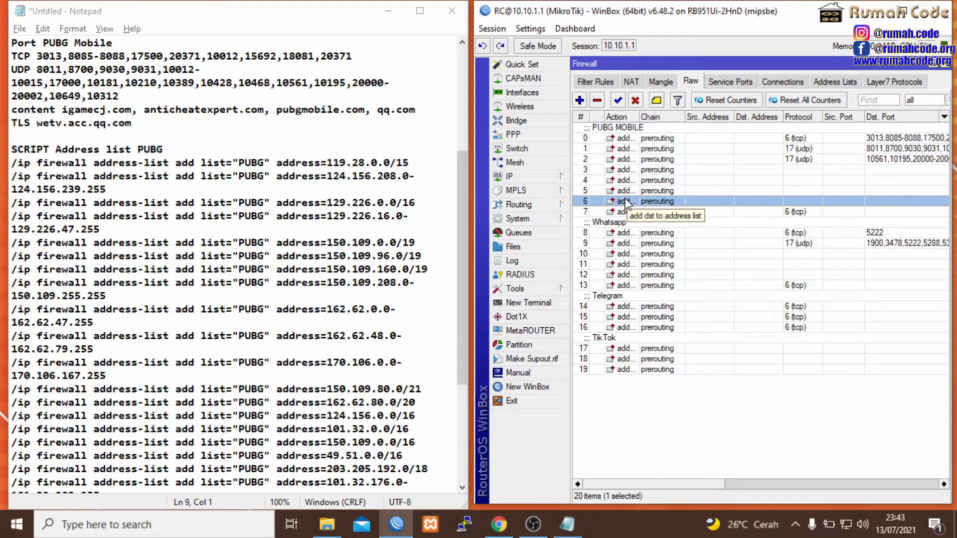
# Review the Mobile Legend and Free Fire port sections at the end of the notes
pyautogui.click(304, 455)
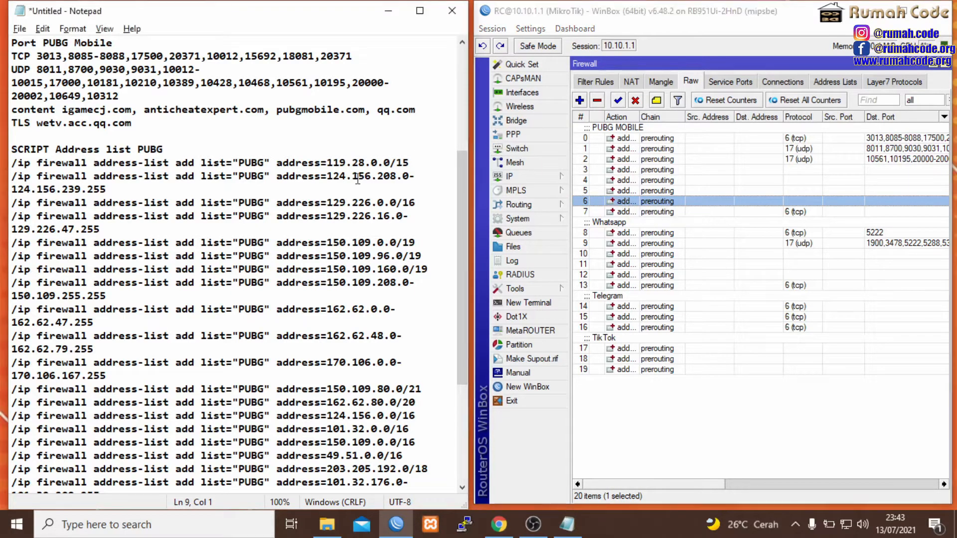
pyautogui.scroll(-5, 357, 180)
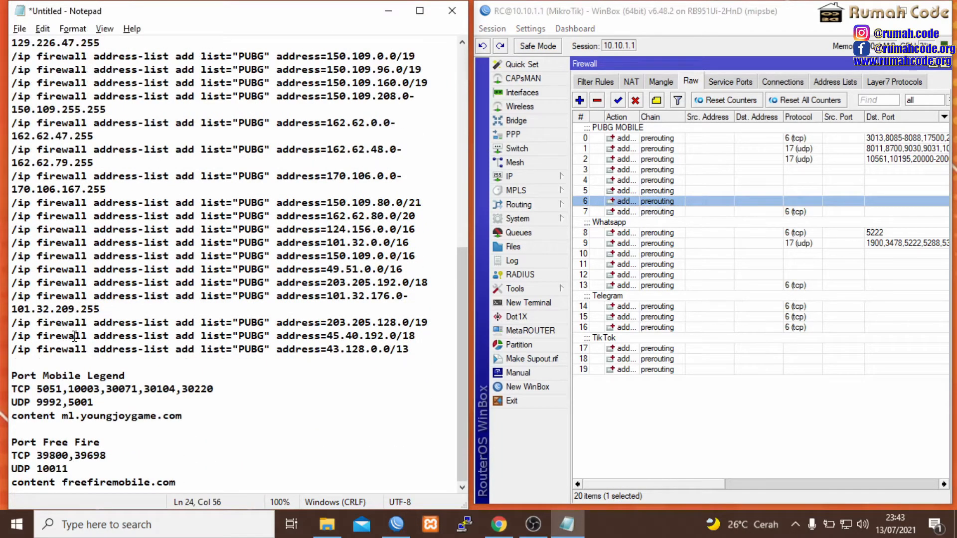
pyautogui.moveTo(17, 376); pyautogui.dragTo(133, 376)
pyautogui.moveTo(24, 443); pyautogui.dragTo(101, 442)
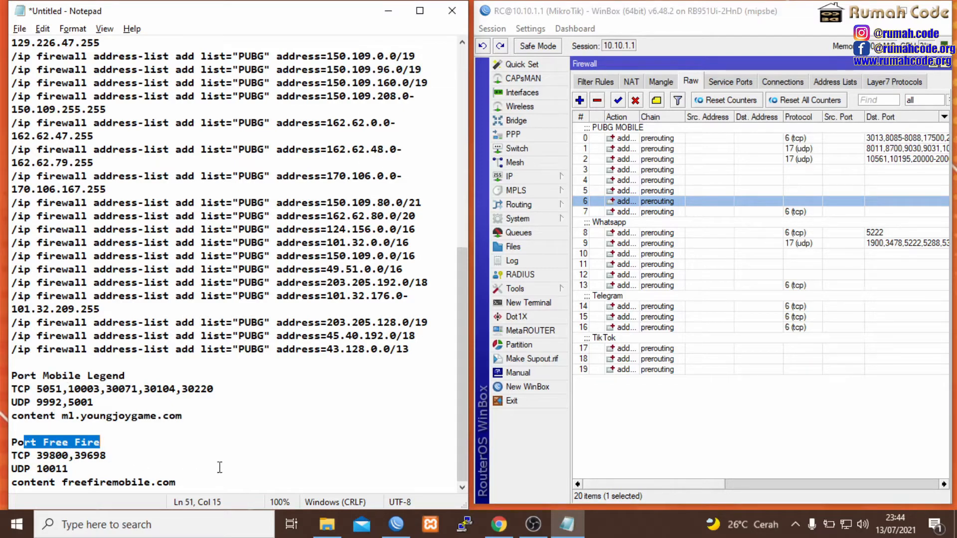
pyautogui.click(783, 403)
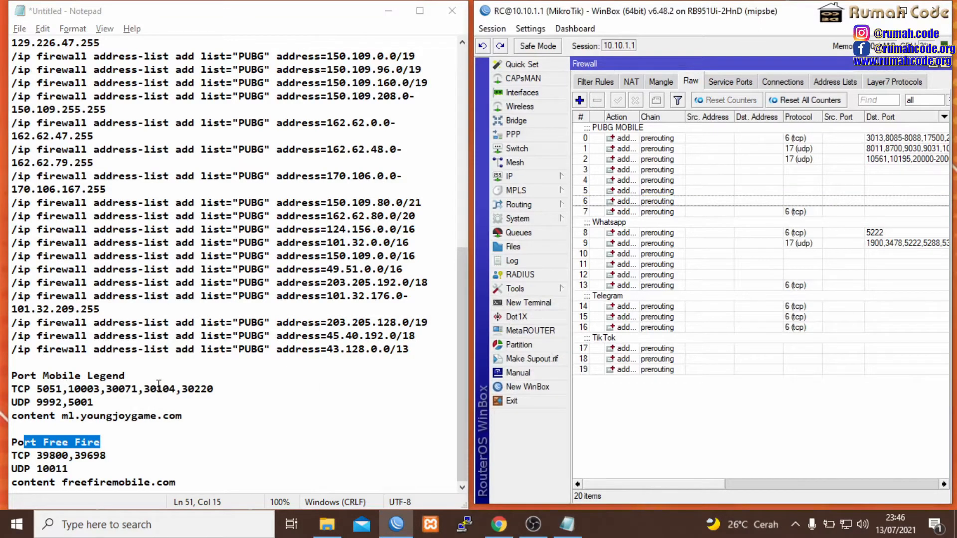
# Start a new prerouting raw rule for protocol 6 (tcp) with Mobile Legend destination ports 5051,10003,30071,30104,30220 copied from the notes
pyautogui.moveTo(38, 388); pyautogui.dragTo(214, 391)
pyautogui.rightClick(189, 390)
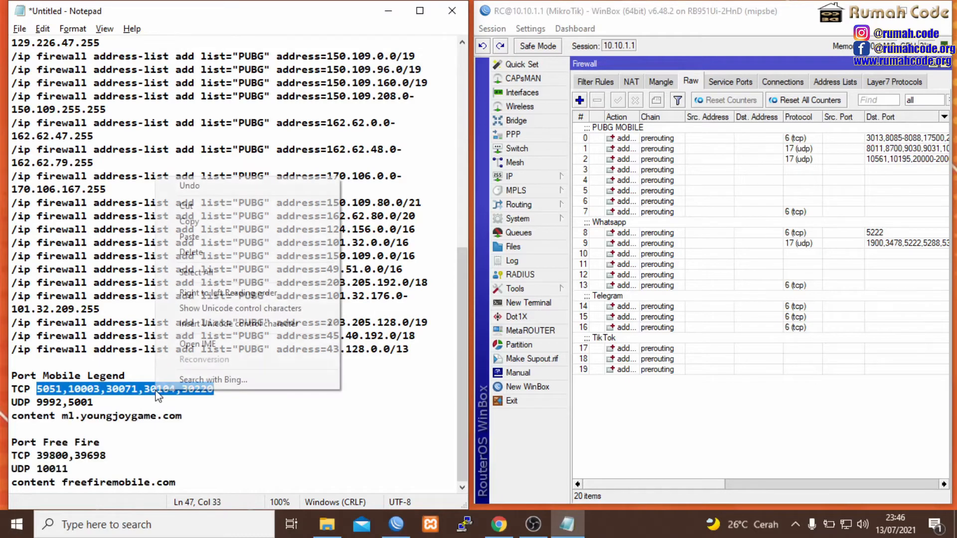
pyautogui.click(224, 221)
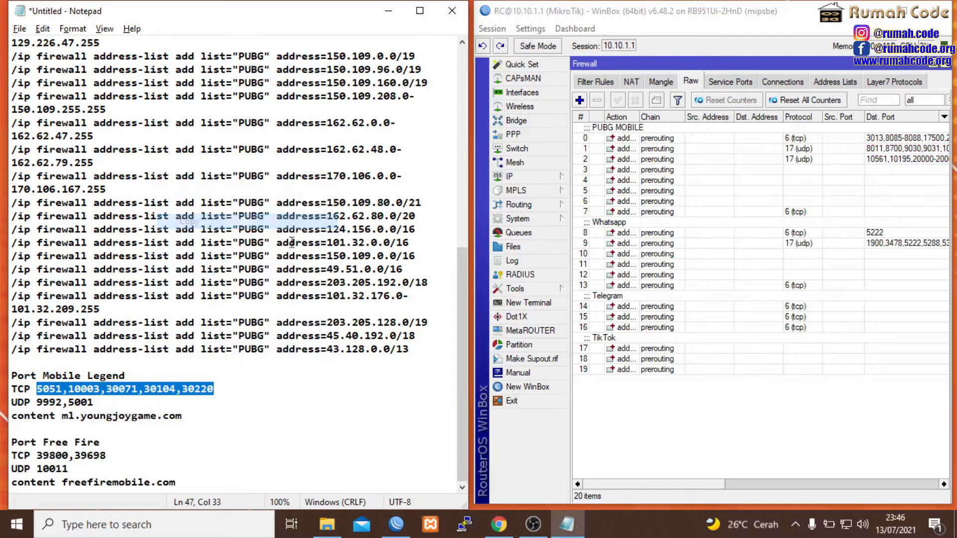
pyautogui.click(656, 439)
pyautogui.click(579, 101)
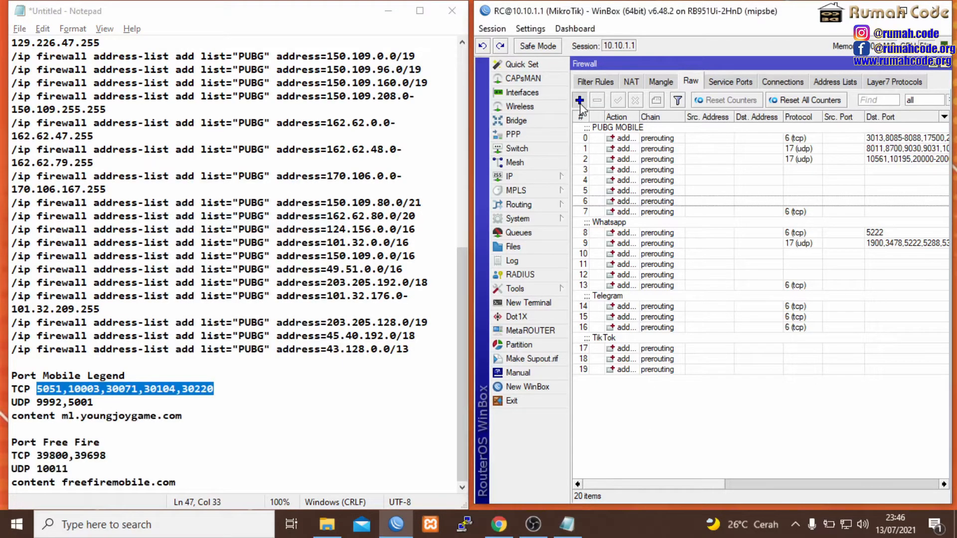
pyautogui.click(596, 109)
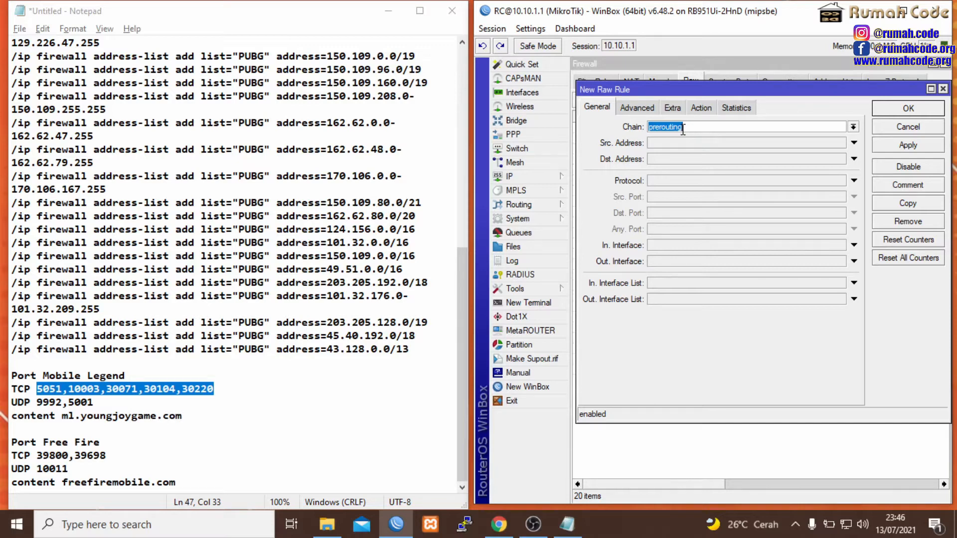
pyautogui.click(668, 184)
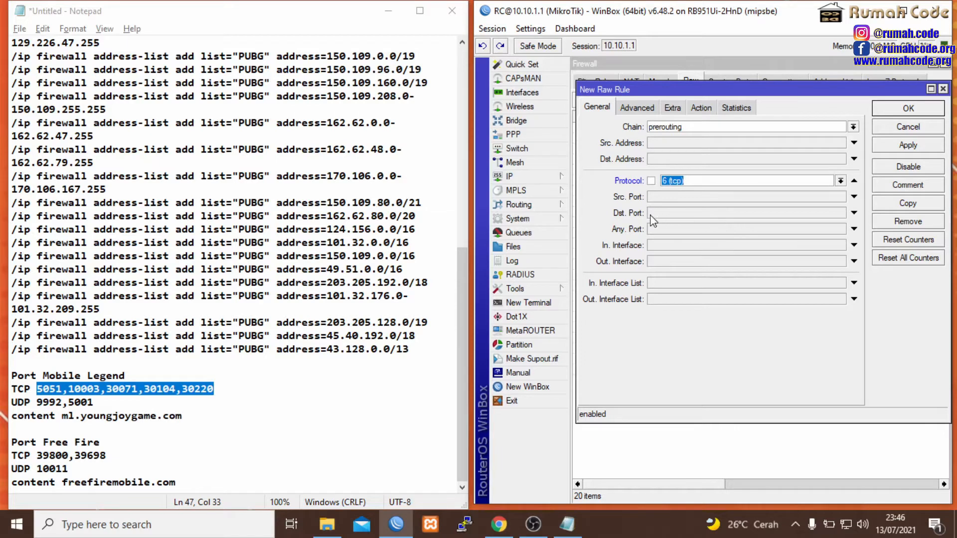
pyautogui.click(672, 215)
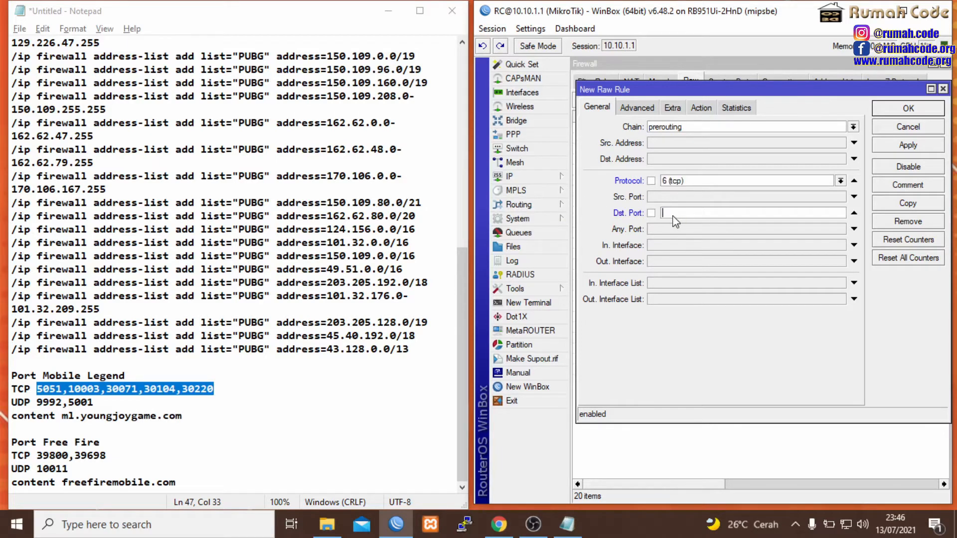
pyautogui.hotkey('ctrl', 'v')
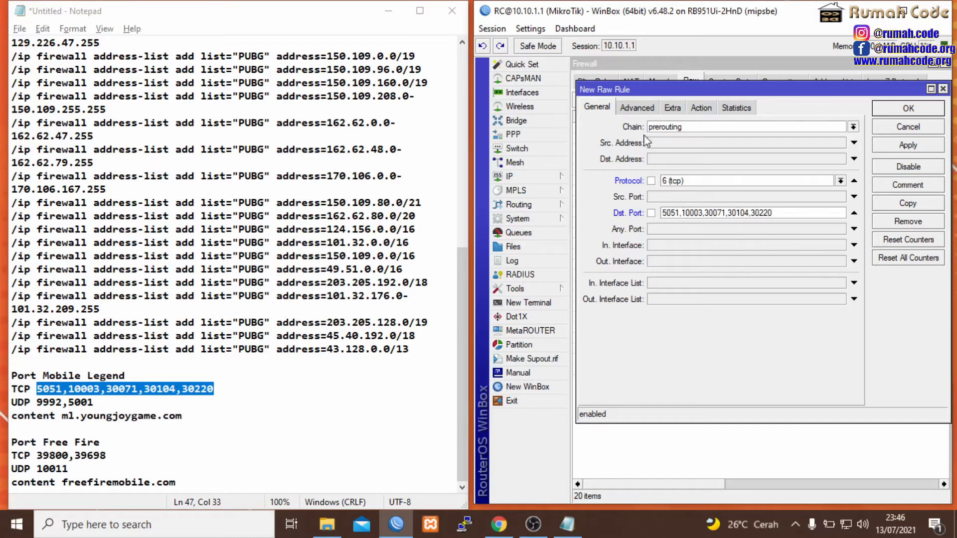
# Restrict the raw rule to source address list LOKAL and to destinations not in the LOKAL address list
pyautogui.click(639, 109)
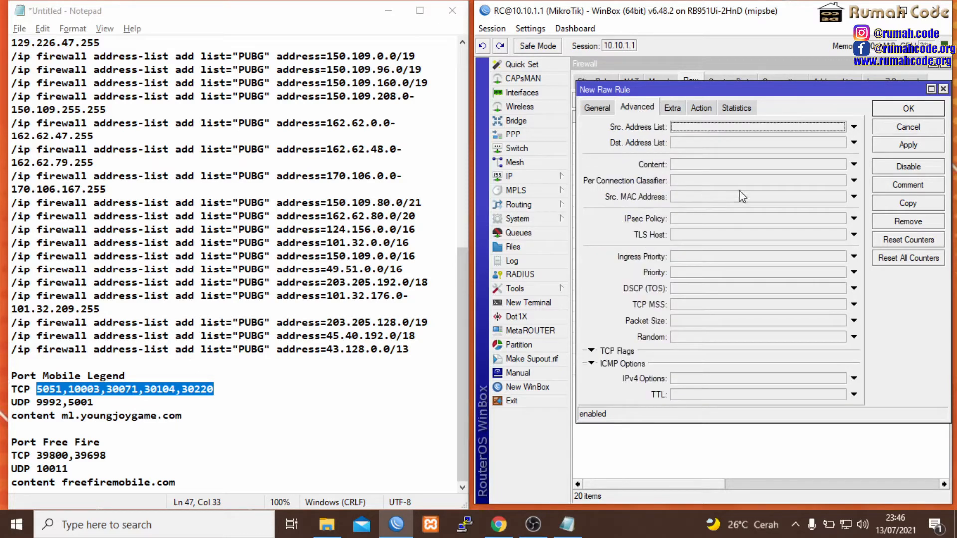
pyautogui.click(853, 126)
pyautogui.click(840, 127)
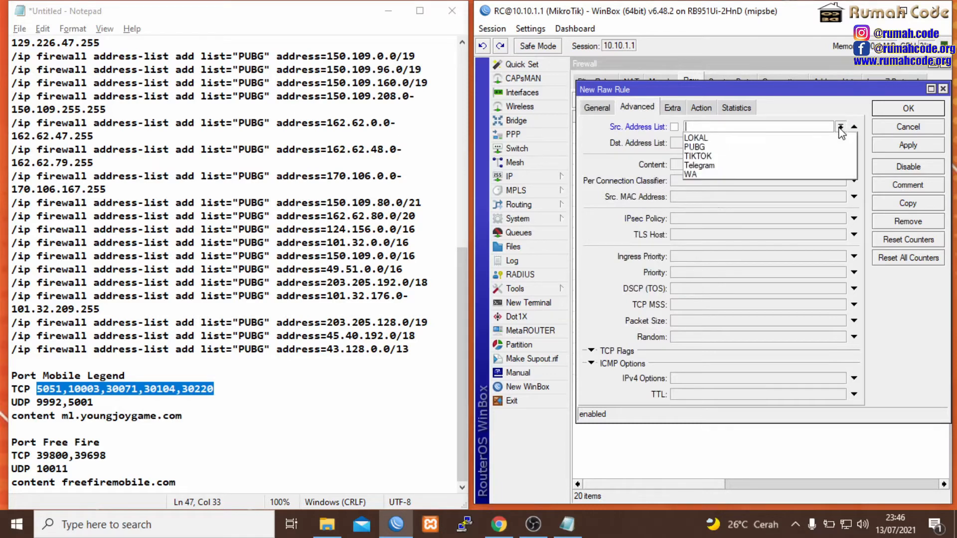
pyautogui.click(729, 138)
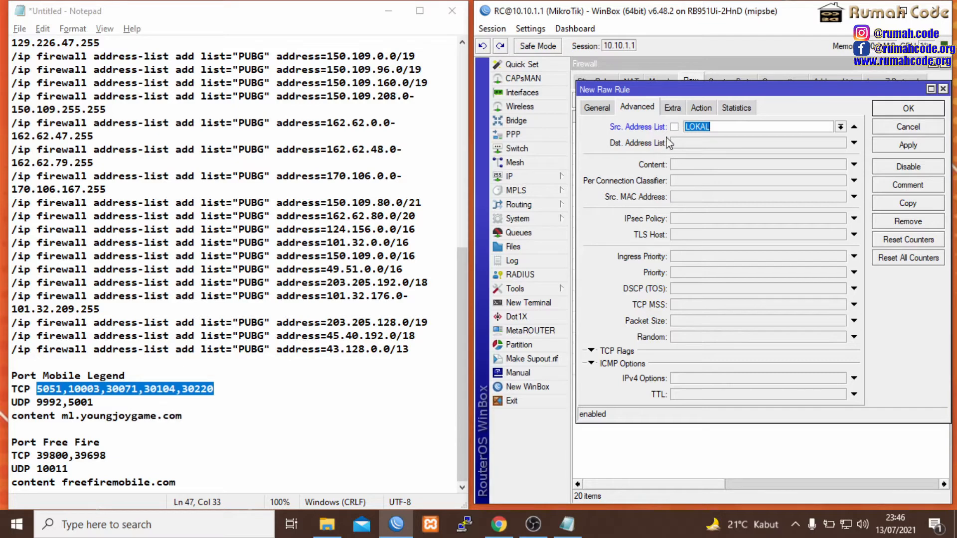
pyautogui.click(726, 144)
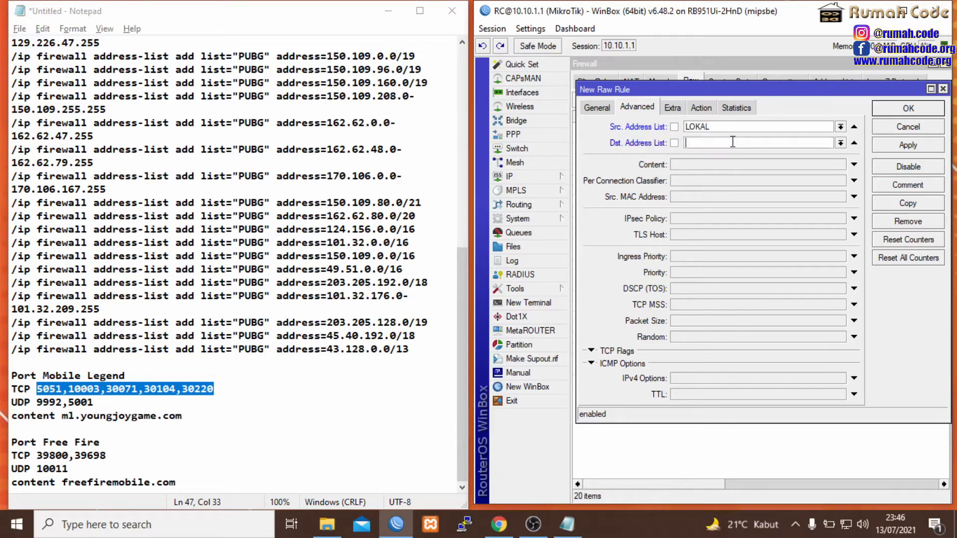
pyautogui.click(840, 143)
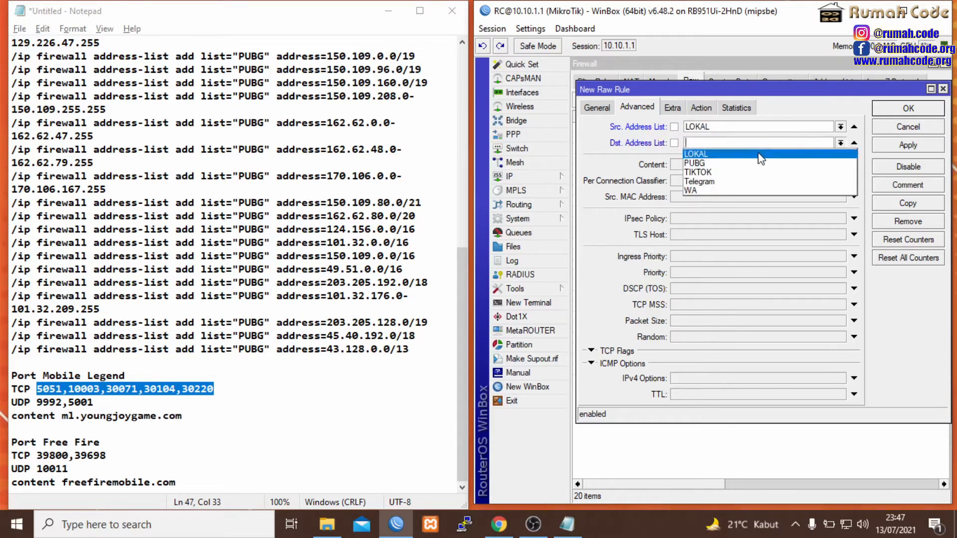
pyautogui.click(775, 154)
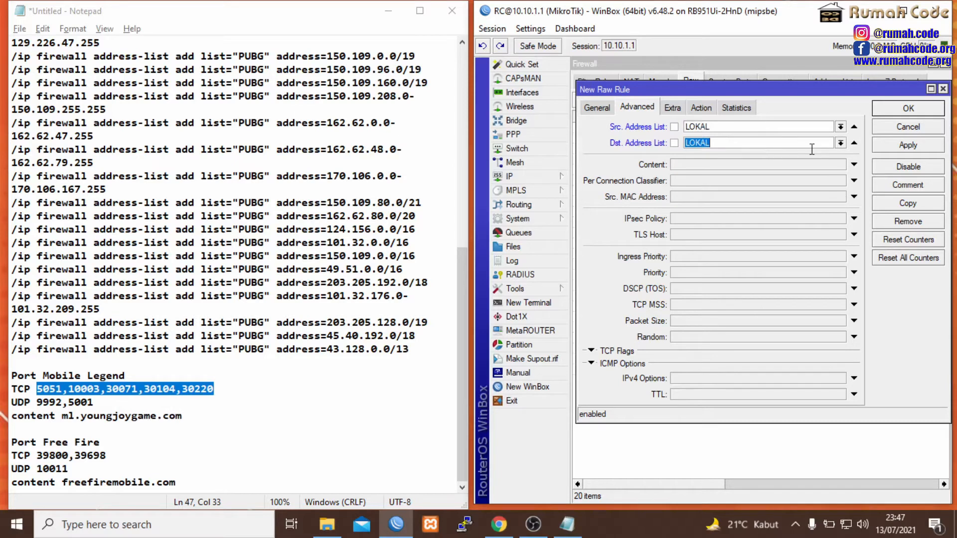
pyautogui.click(674, 143)
# Set the TCP rule's action to add dst to address list with address list ML, and apply it
pyautogui.click(701, 108)
pyautogui.click(647, 127)
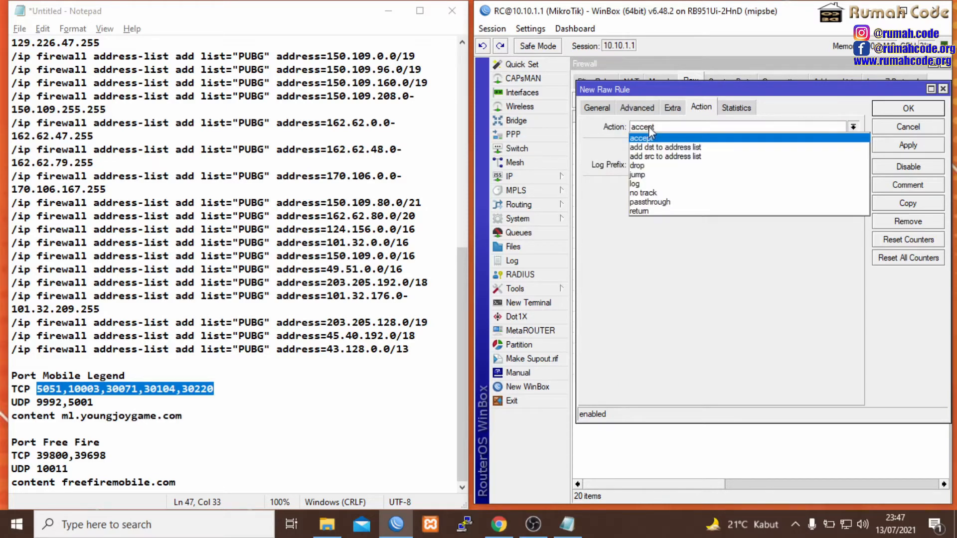
pyautogui.click(774, 147)
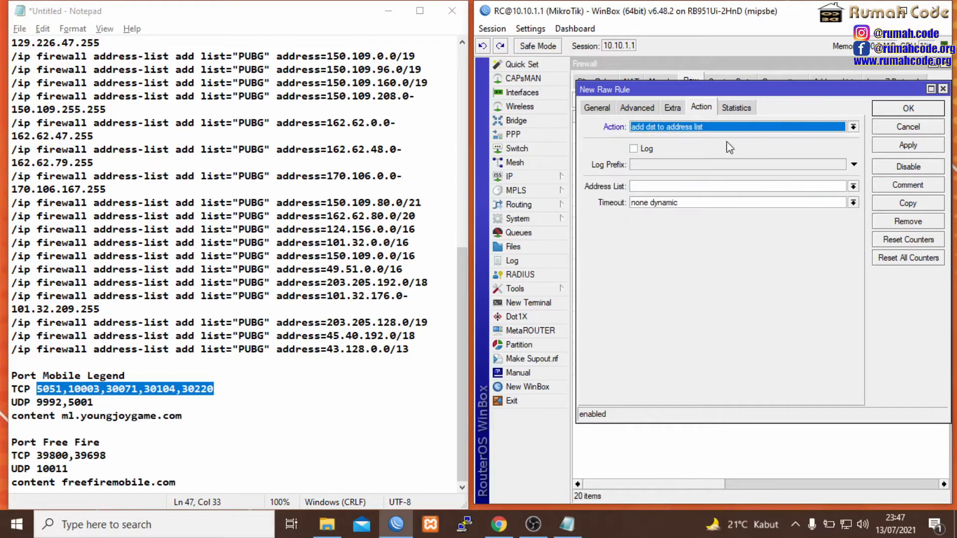
pyautogui.click(681, 184)
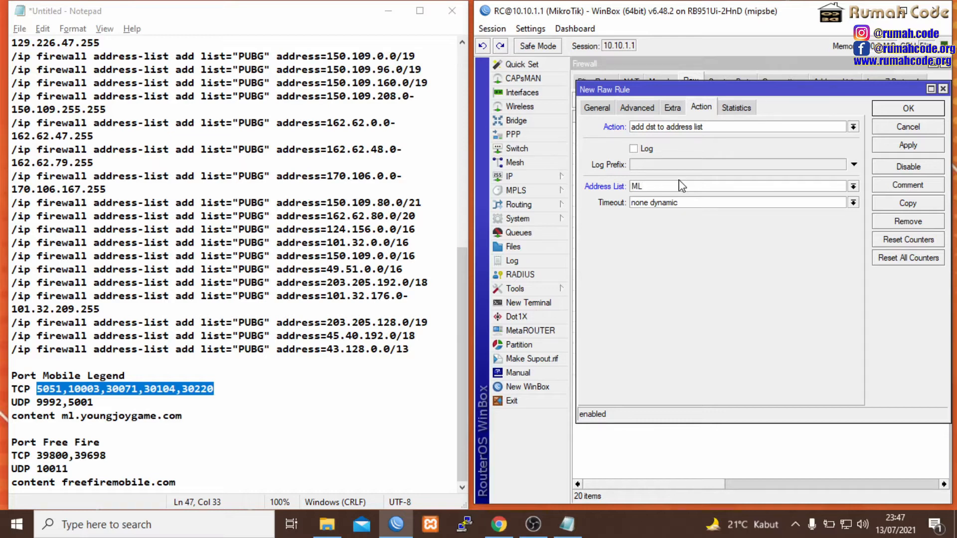
pyautogui.click(926, 151)
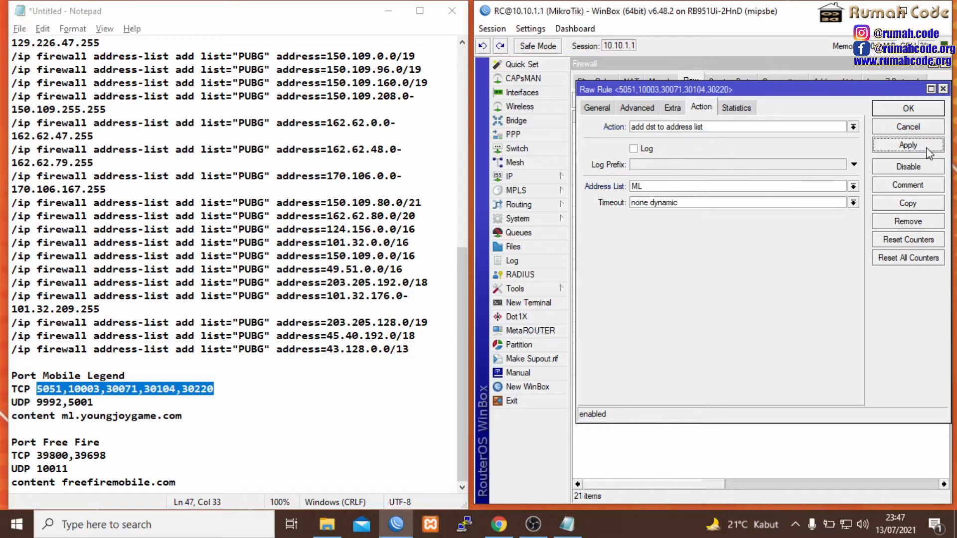
# Add the comment MOBILE LEGEND to the TCP raw rule and save the rule
pyautogui.click(908, 185)
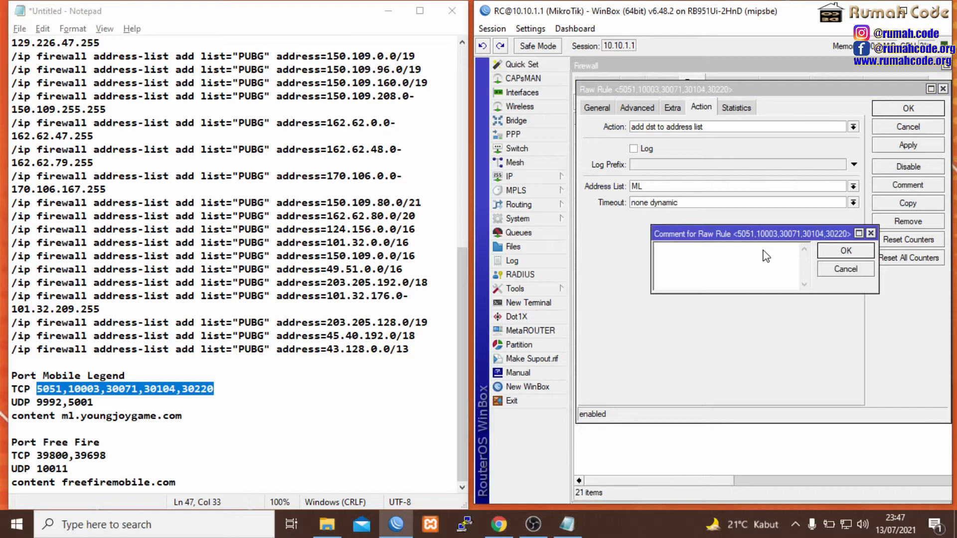
pyautogui.write('MOBILE LEGEND')
pyautogui.click(847, 255)
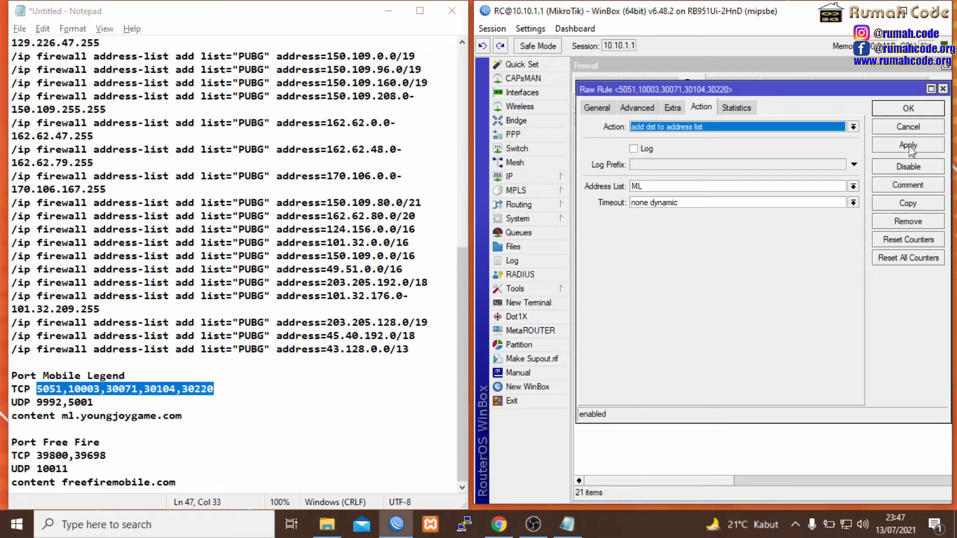
pyautogui.click(915, 112)
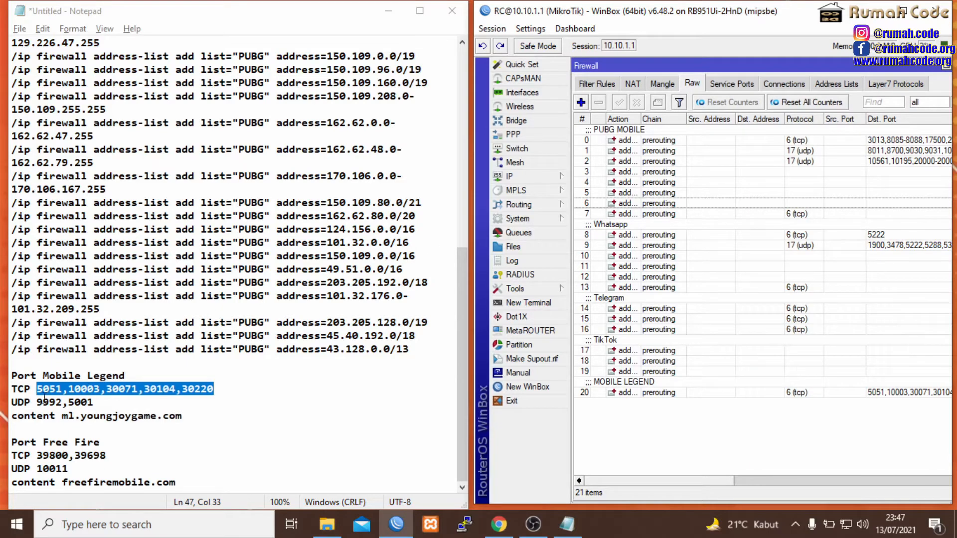
# Start a new prerouting raw rule for protocol udp with Mobile Legend destination ports 9992,5001 copied from the notes
pyautogui.moveTo(38, 398); pyautogui.dragTo(93, 402)
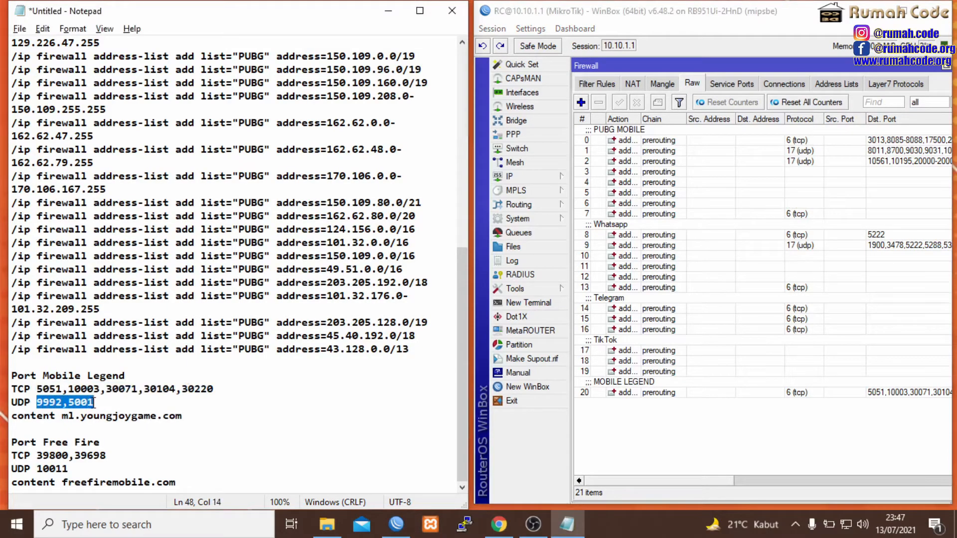
pyautogui.rightClick(78, 404)
pyautogui.click(149, 227)
pyautogui.click(581, 102)
pyautogui.click(597, 107)
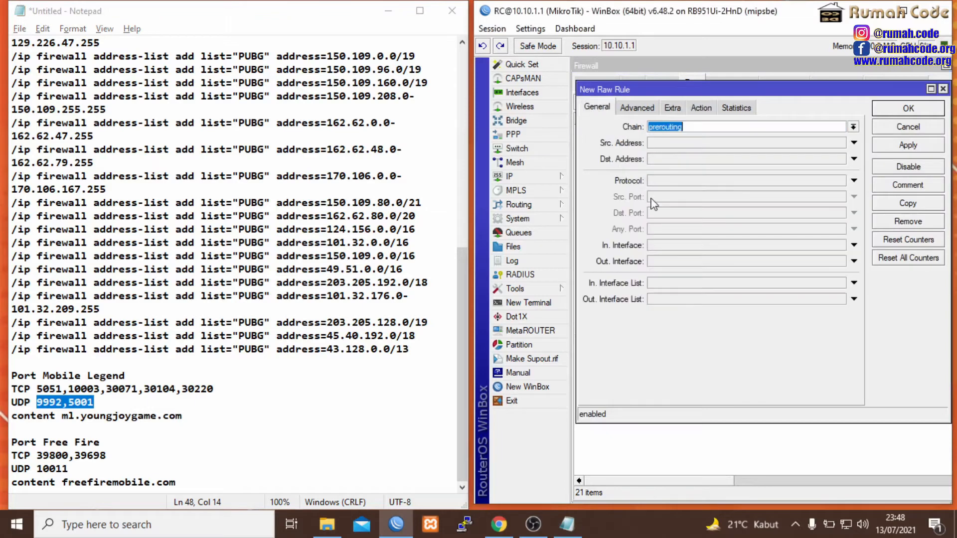
pyautogui.click(701, 184)
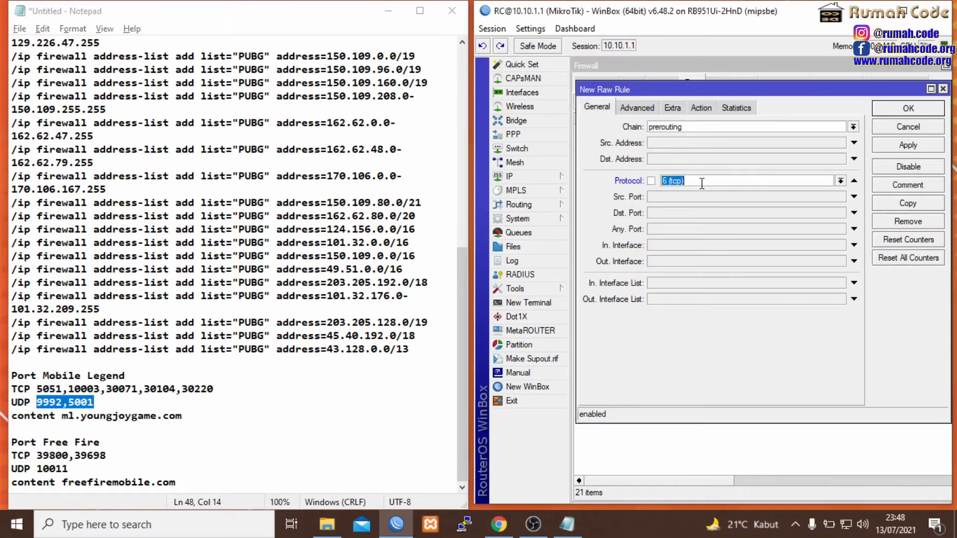
pyautogui.click(840, 180)
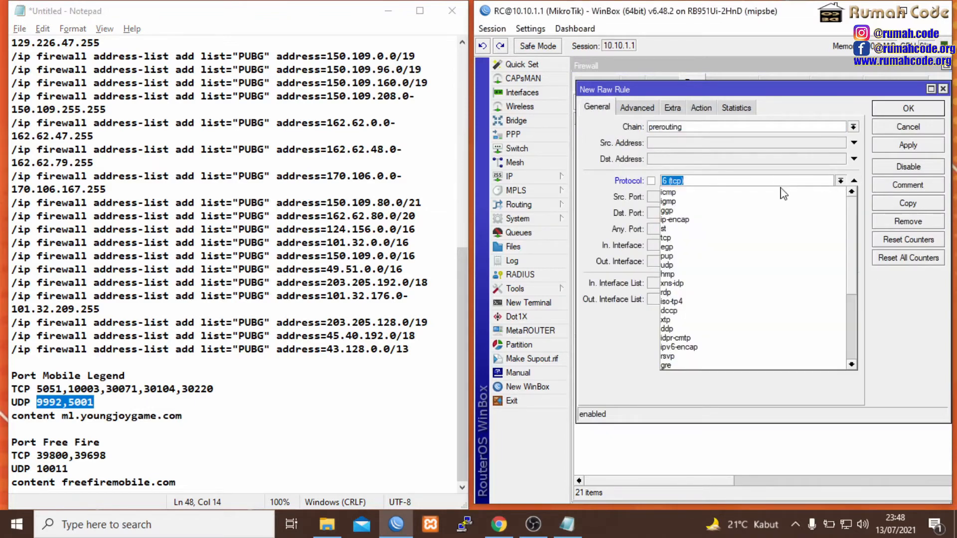
pyautogui.click(692, 265)
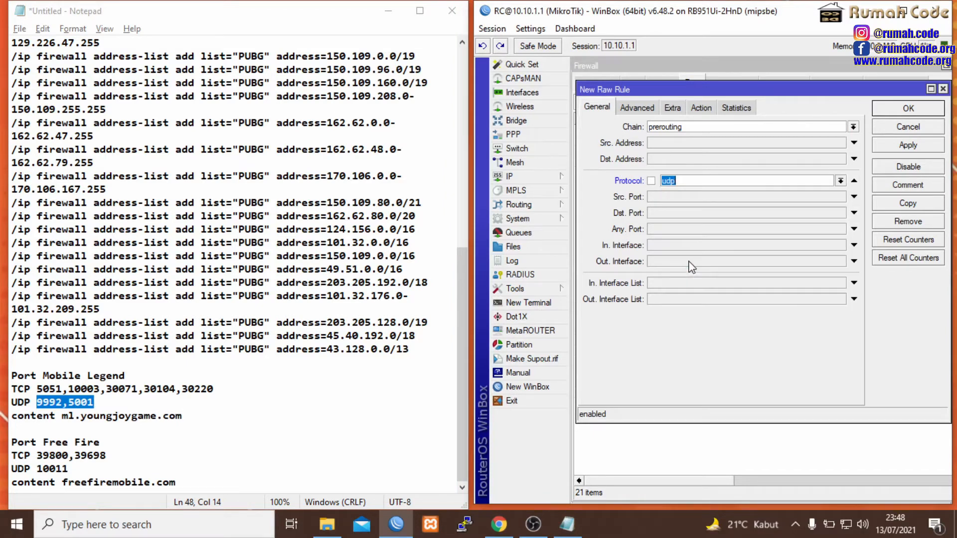
pyautogui.click(664, 213)
pyautogui.rightClick(695, 214)
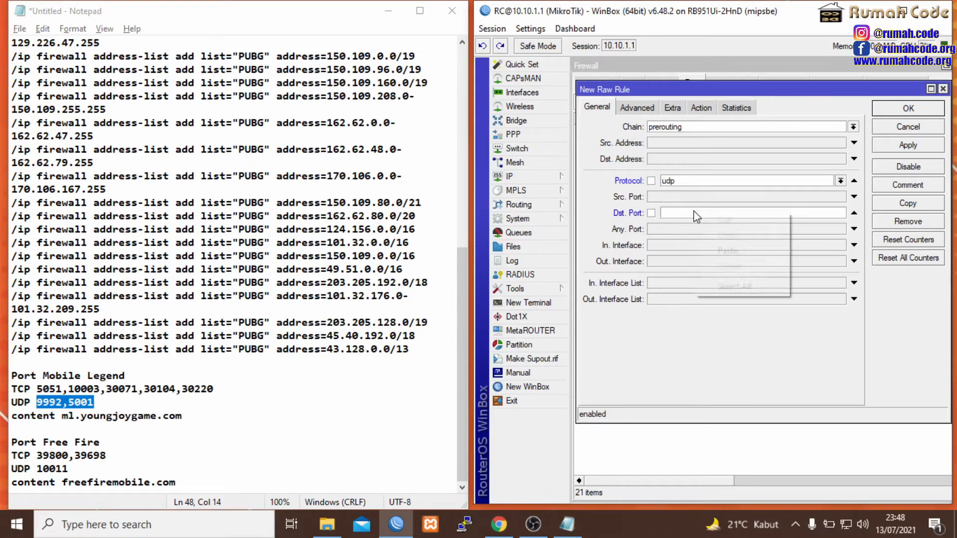
pyautogui.click(727, 250)
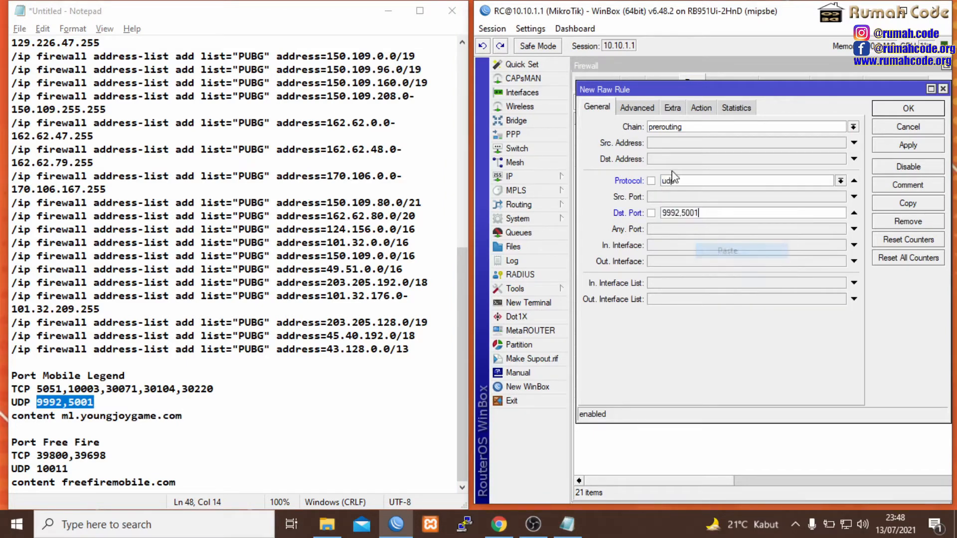
# Limit the UDP rule to source address list LOKAL and exclude destinations in the LOKAL address list
pyautogui.click(642, 106)
pyautogui.click(775, 128)
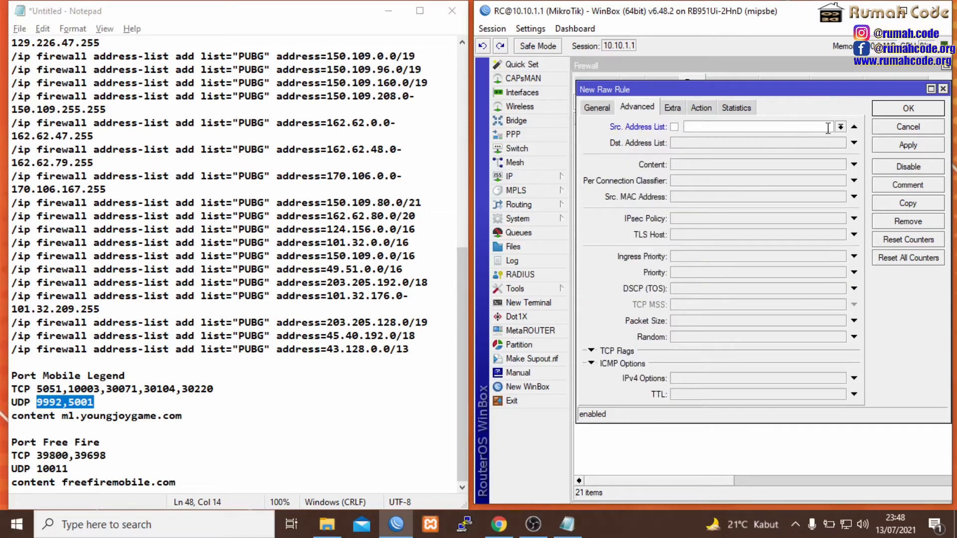
pyautogui.click(839, 127)
pyautogui.click(777, 136)
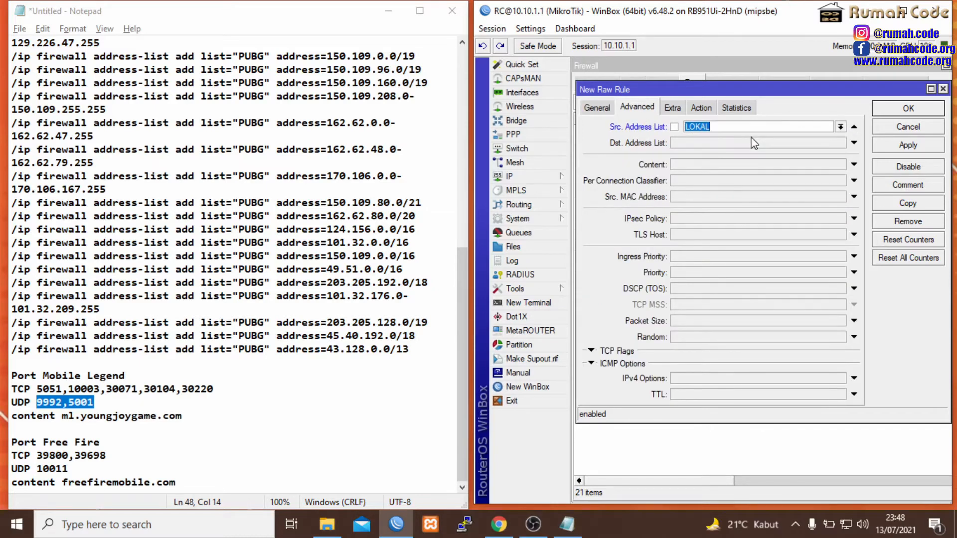
pyautogui.click(790, 144)
pyautogui.click(840, 143)
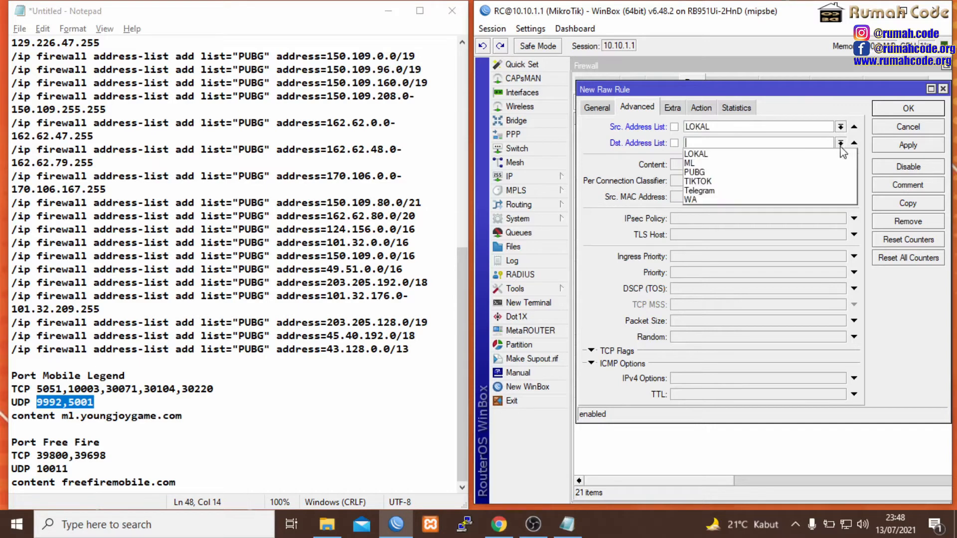
pyautogui.click(758, 154)
pyautogui.click(674, 143)
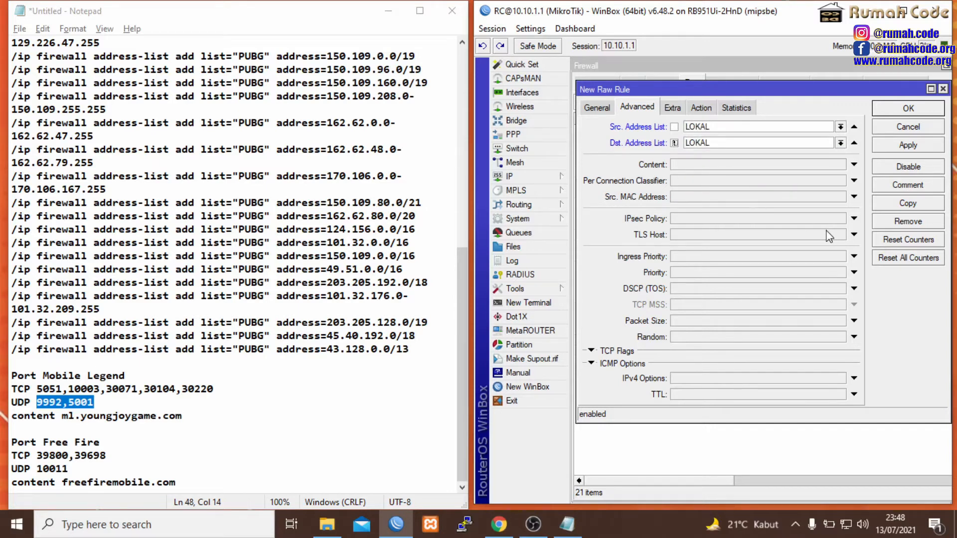
# Set the UDP rule's action to add dst to address list using the ML list, and save the rule
pyautogui.click(701, 108)
pyautogui.click(686, 127)
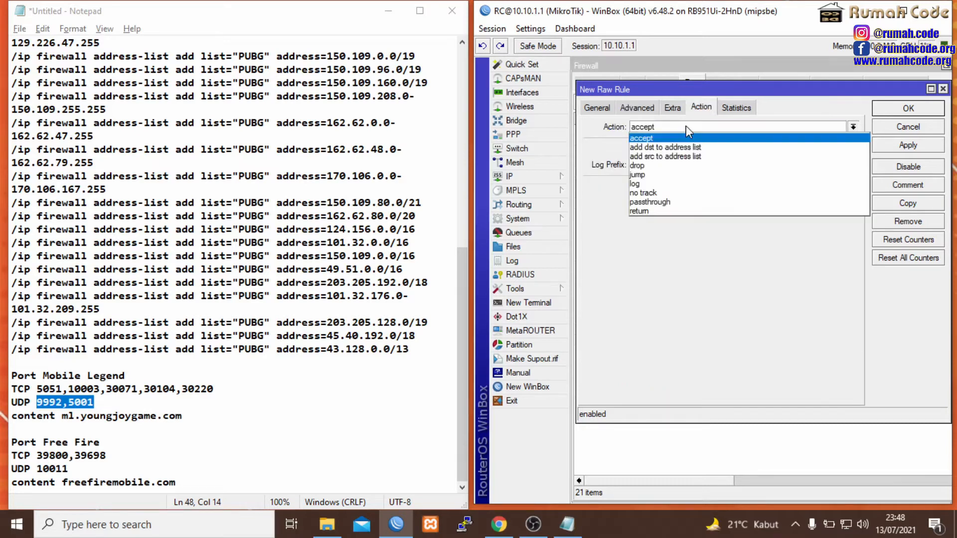
pyautogui.click(688, 148)
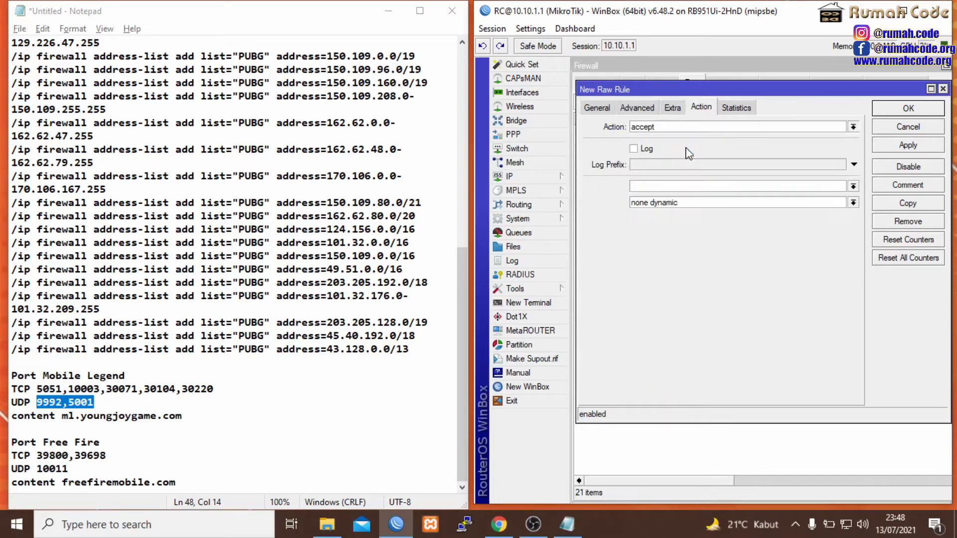
pyautogui.click(853, 186)
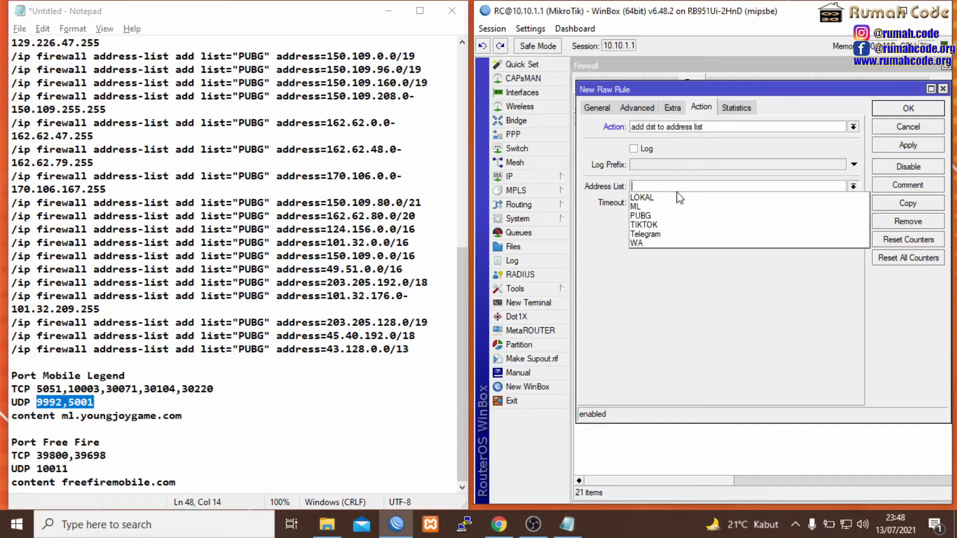
pyautogui.click(660, 208)
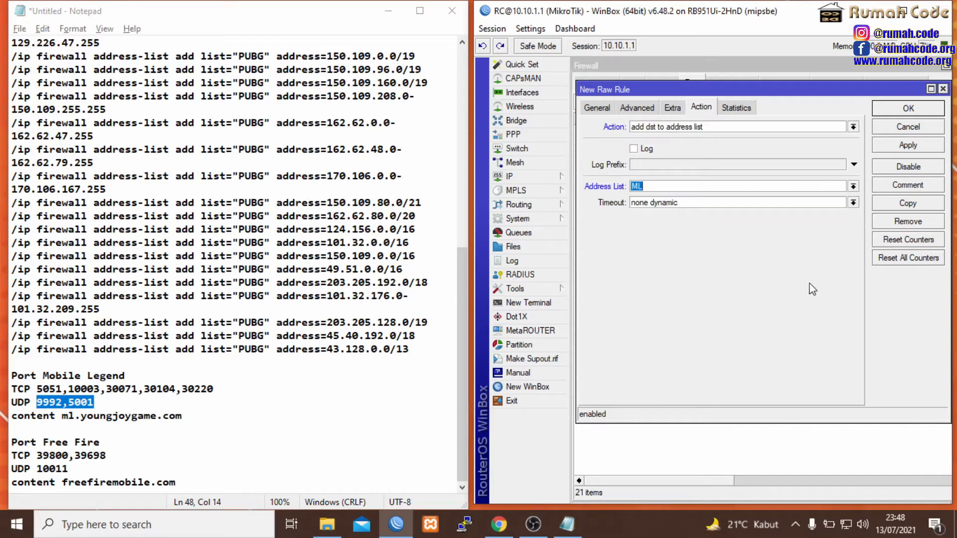
pyautogui.click(918, 151)
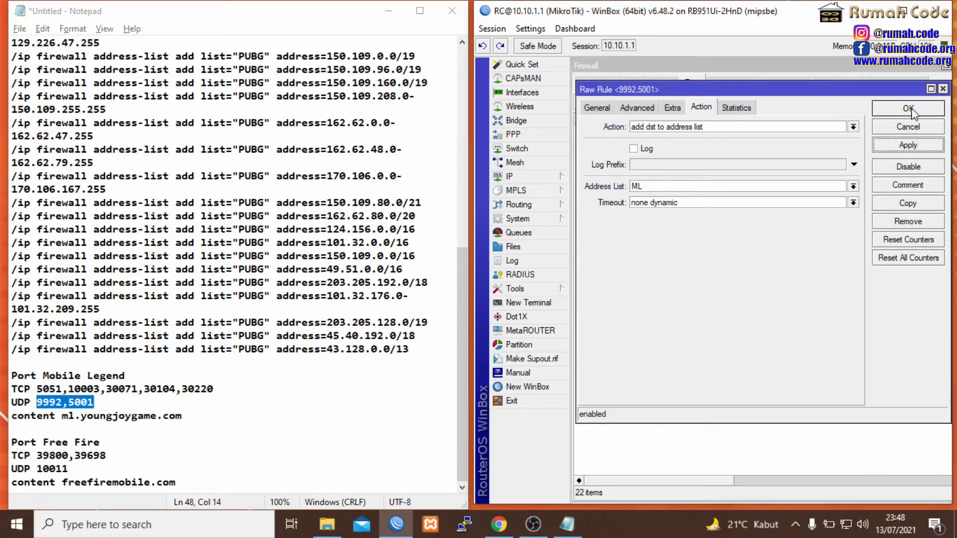
pyautogui.click(912, 108)
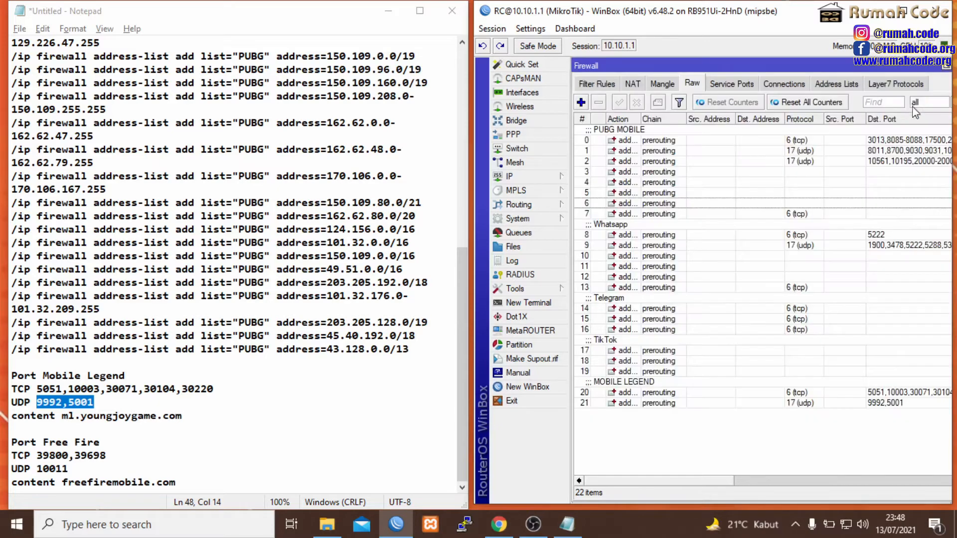
# Copy the Mobile Legend content domain ml.youngjoygame.com from the notes
pyautogui.moveTo(132, 421); pyautogui.dragTo(66, 419)
pyautogui.rightClick(114, 418)
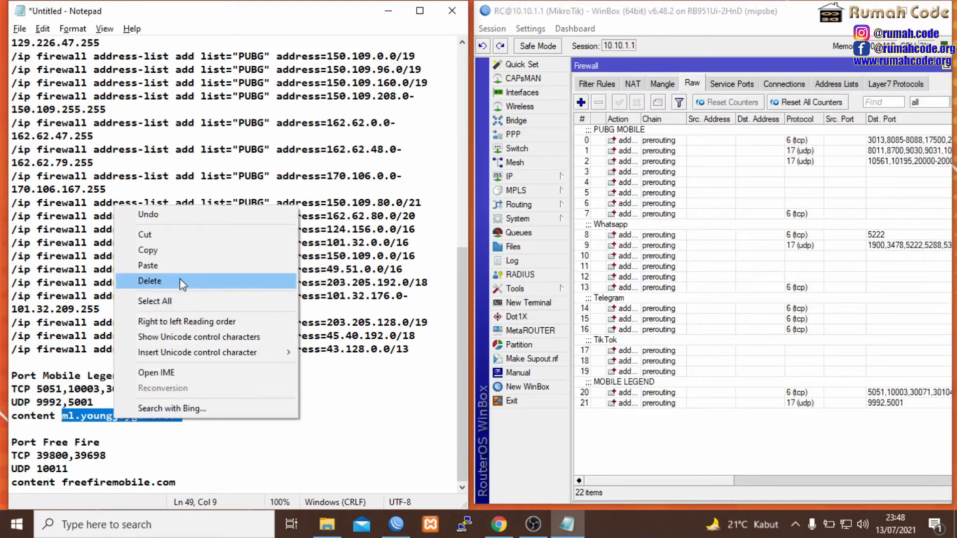
pyautogui.click(180, 251)
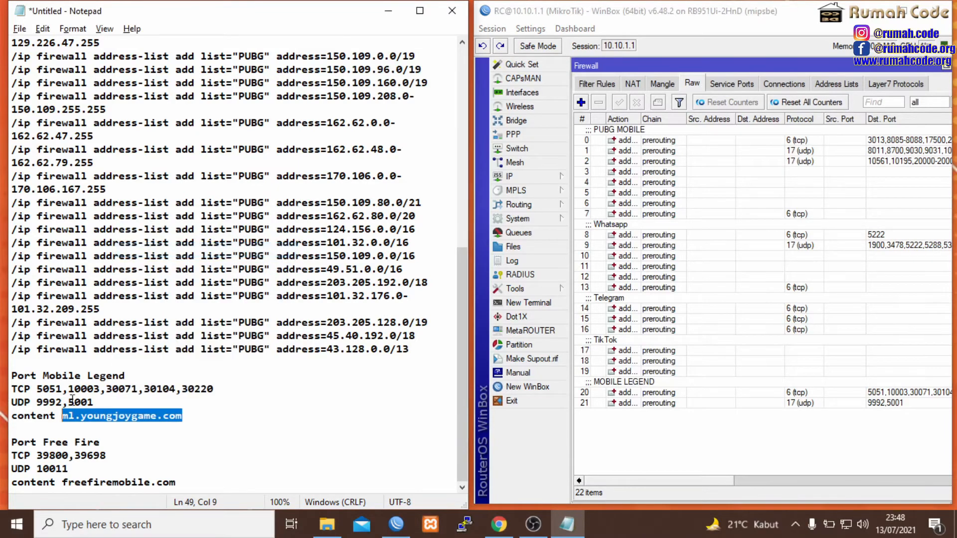
# Duplicate the Mobile Legend UDP raw rule and clear the protocol in the copy
pyautogui.doubleClick(655, 405)
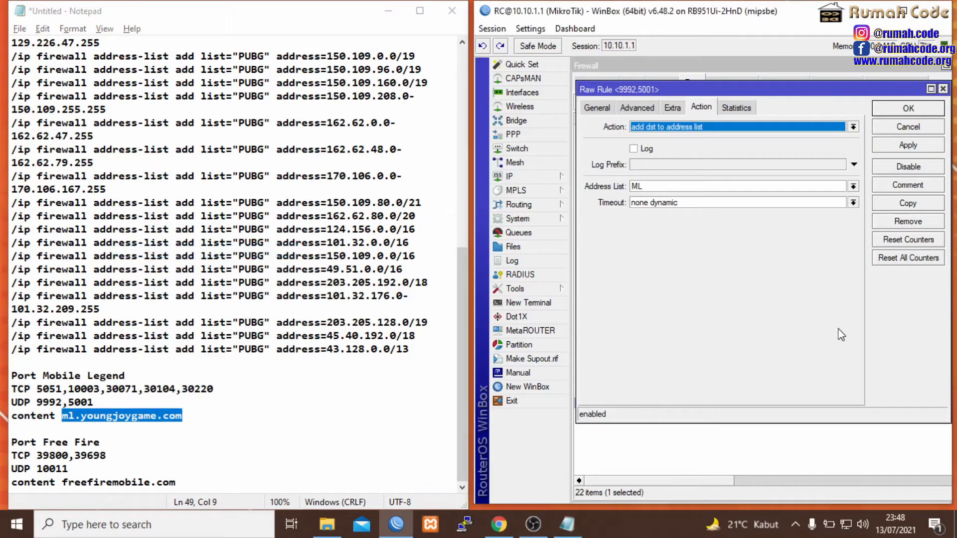
pyautogui.click(906, 110)
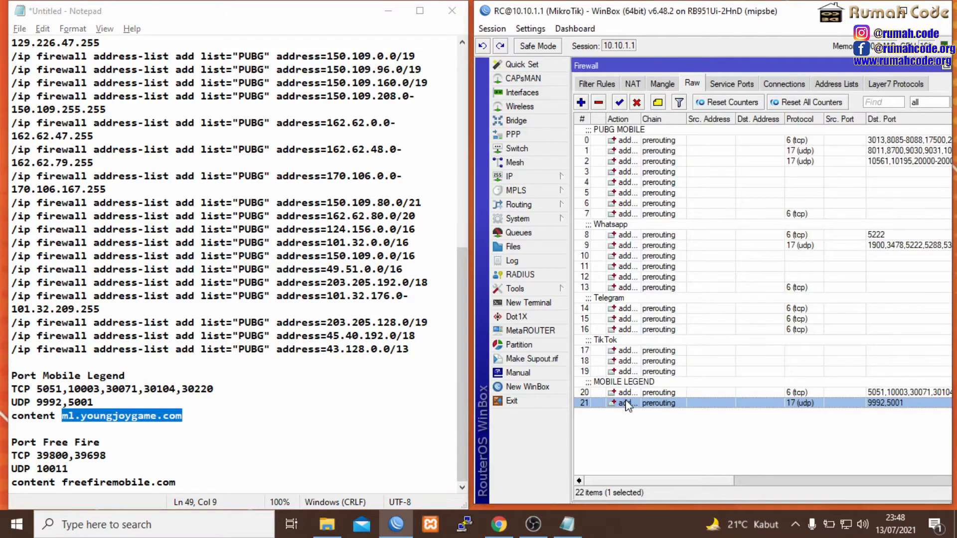
pyautogui.doubleClick(653, 403)
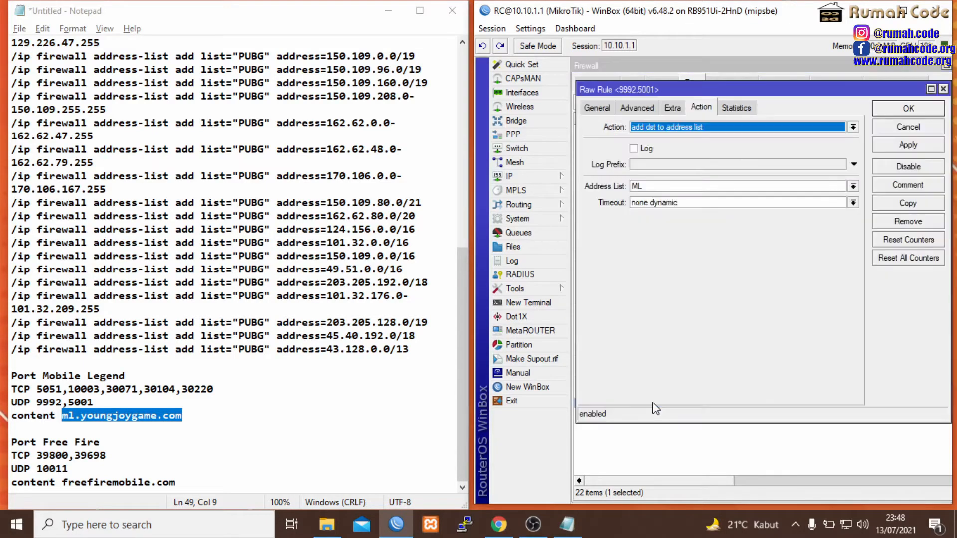
pyautogui.click(907, 203)
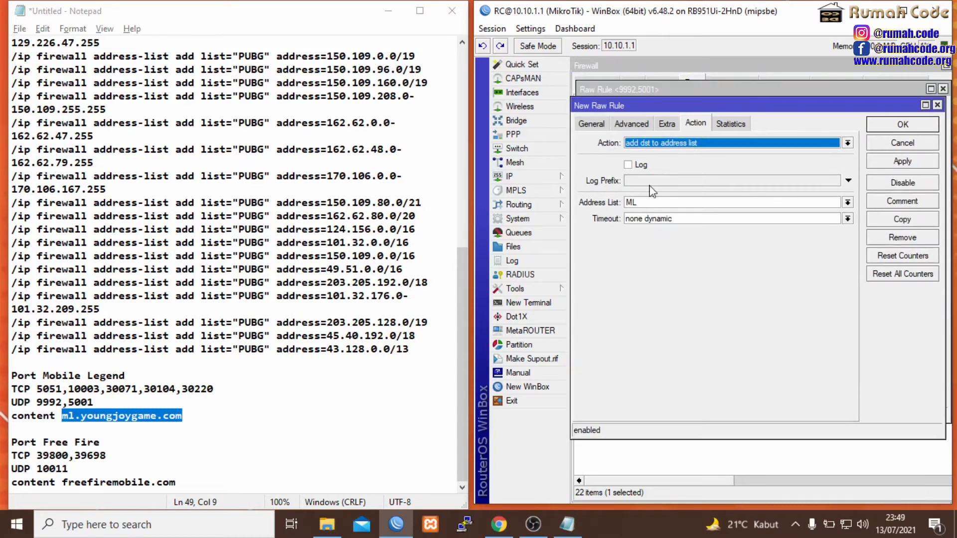
pyautogui.click(593, 124)
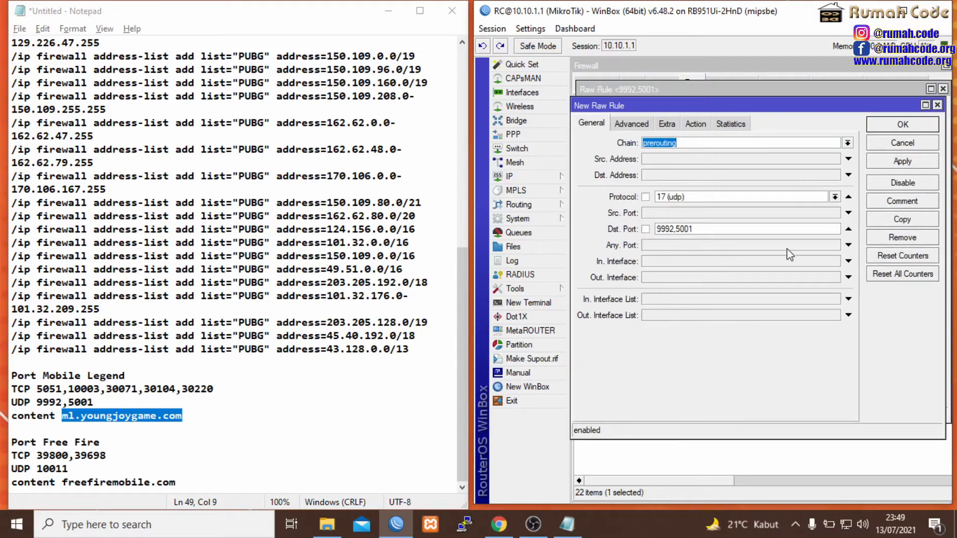
pyautogui.click(848, 198)
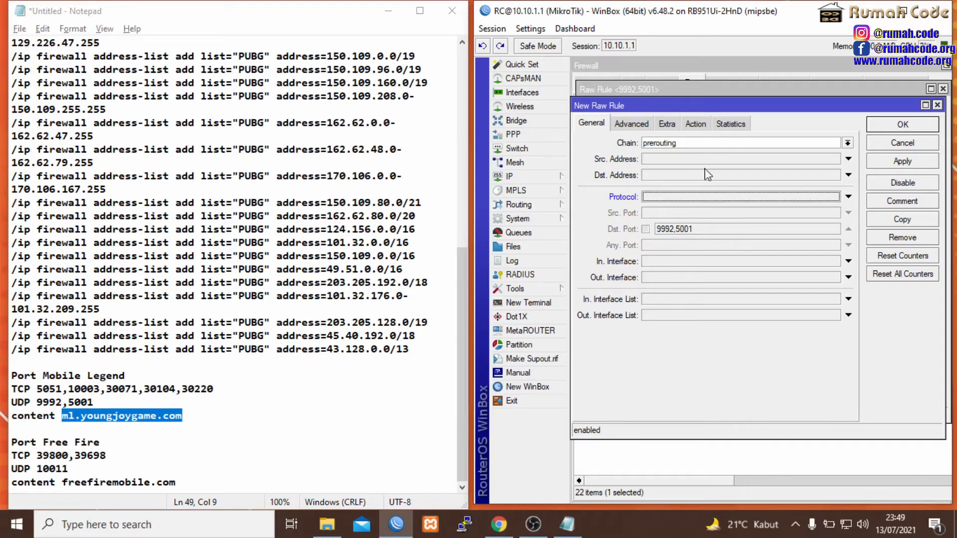
# Set the duplicated rule's content match to ml.youngjoygame.com and check its action settings
pyautogui.click(631, 128)
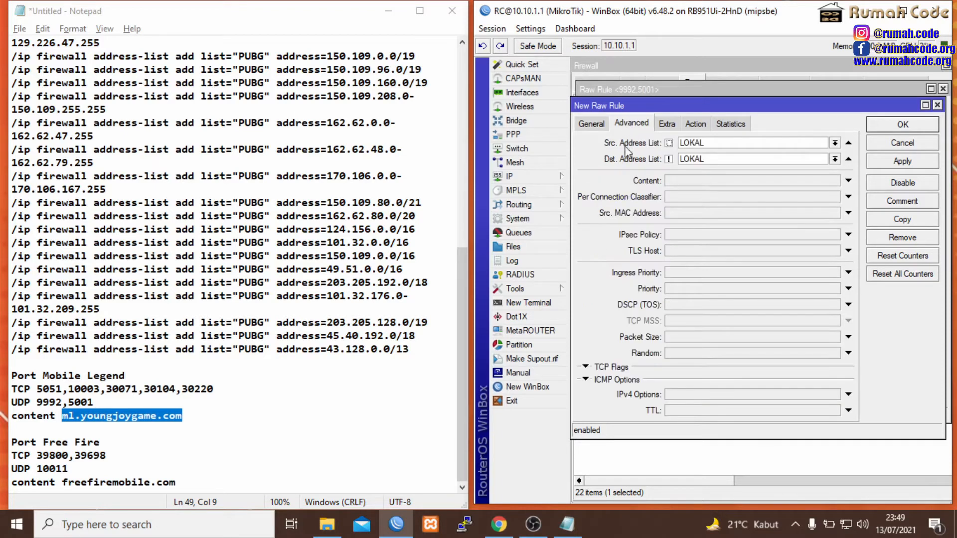
pyautogui.click(688, 181)
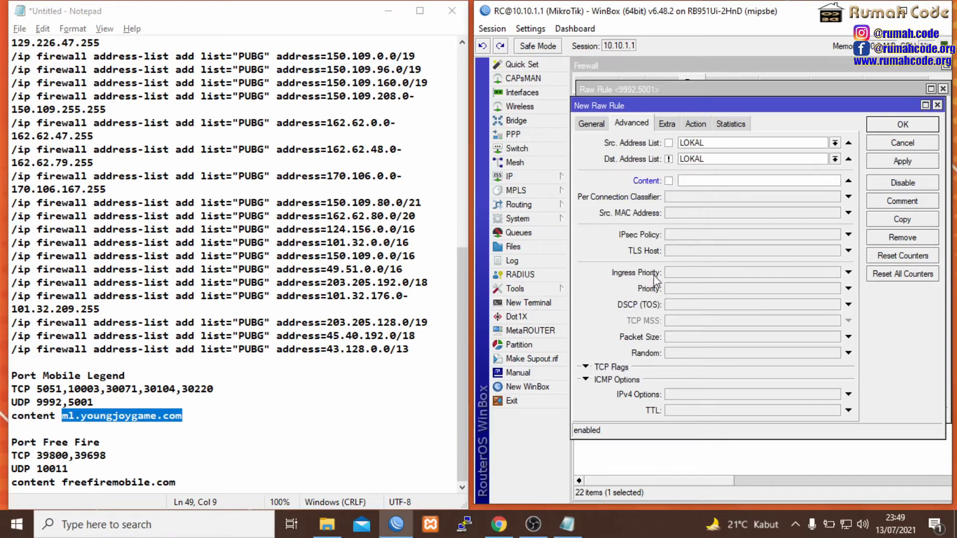
pyautogui.write('ml.youngjoygame.com')
pyautogui.click(696, 124)
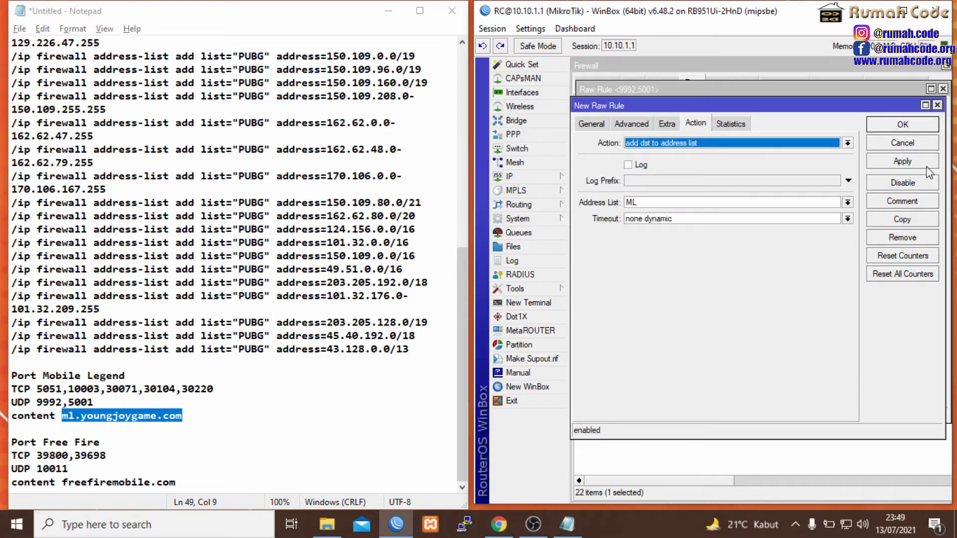
# Save the Mobile Legend content rule and close the Mobile Legend UDP rule
pyautogui.click(902, 162)
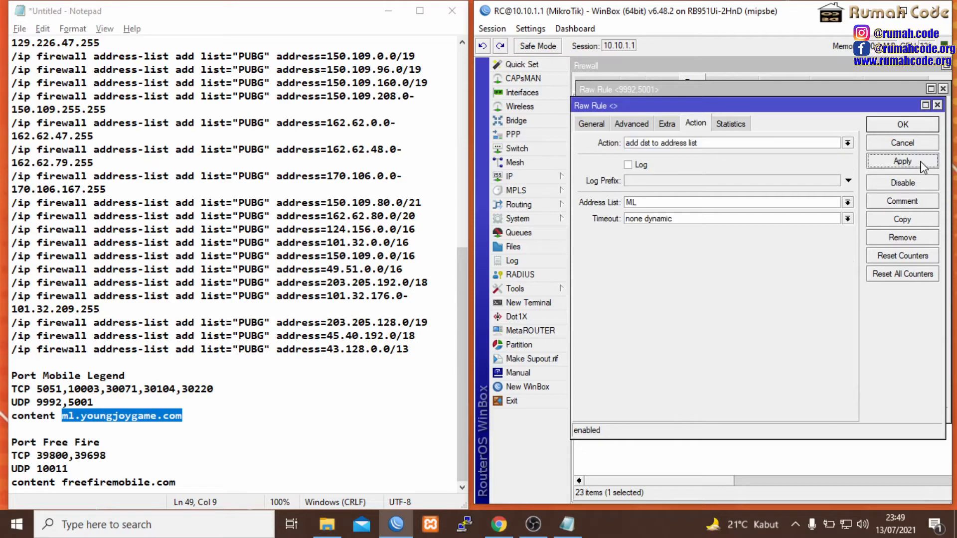
pyautogui.click(903, 125)
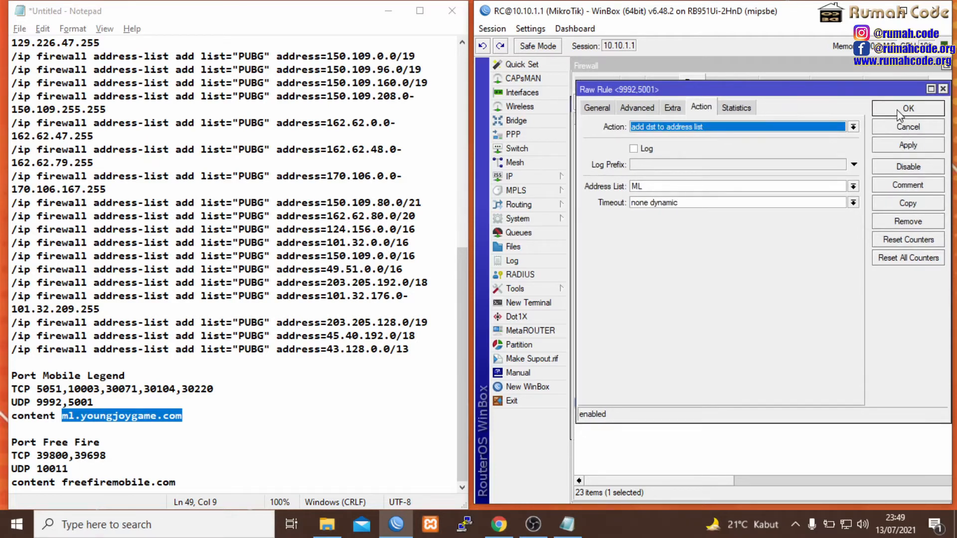
pyautogui.click(896, 113)
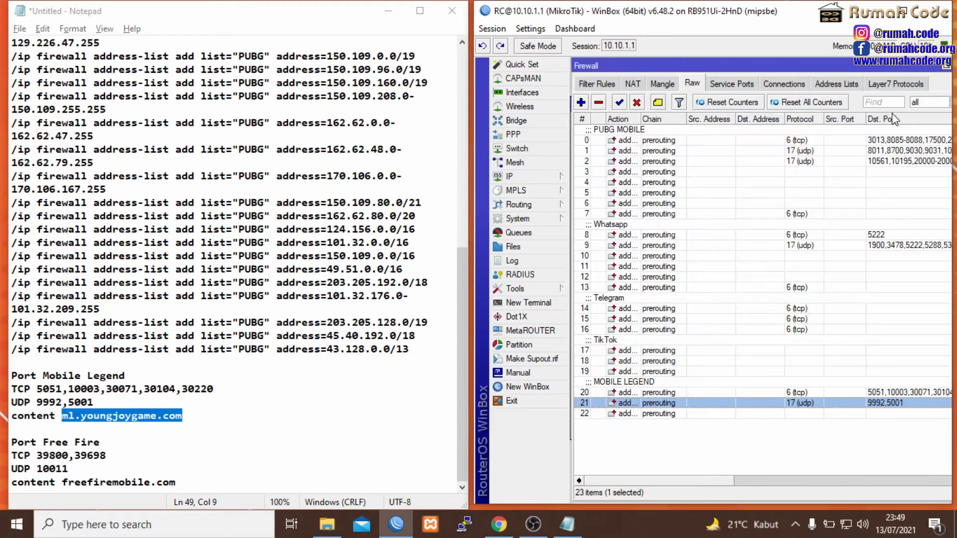
# Start a new prerouting raw rule for TCP with source ports 39800,39698 copied from the Free Fire notes
pyautogui.click(94, 459)
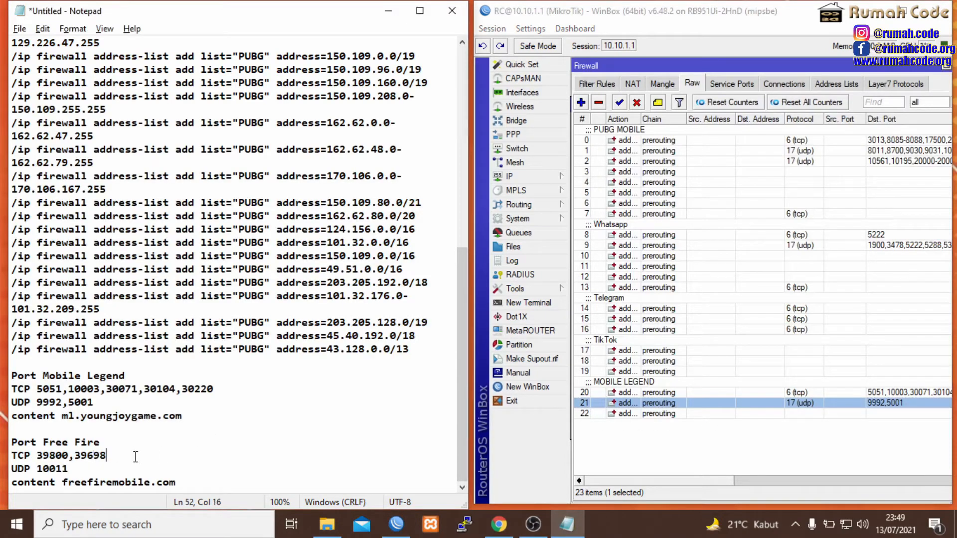
pyautogui.click(645, 488)
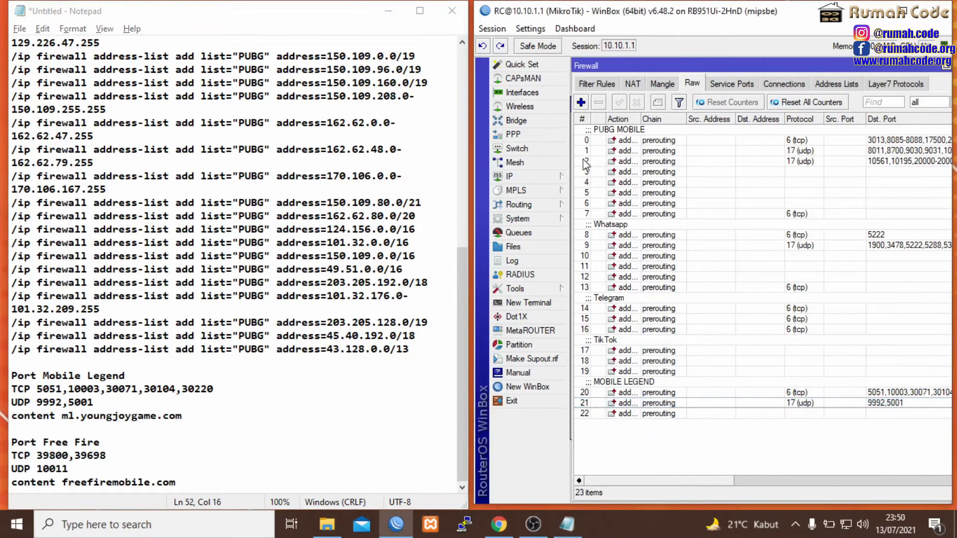
pyautogui.click(581, 102)
pyautogui.click(597, 108)
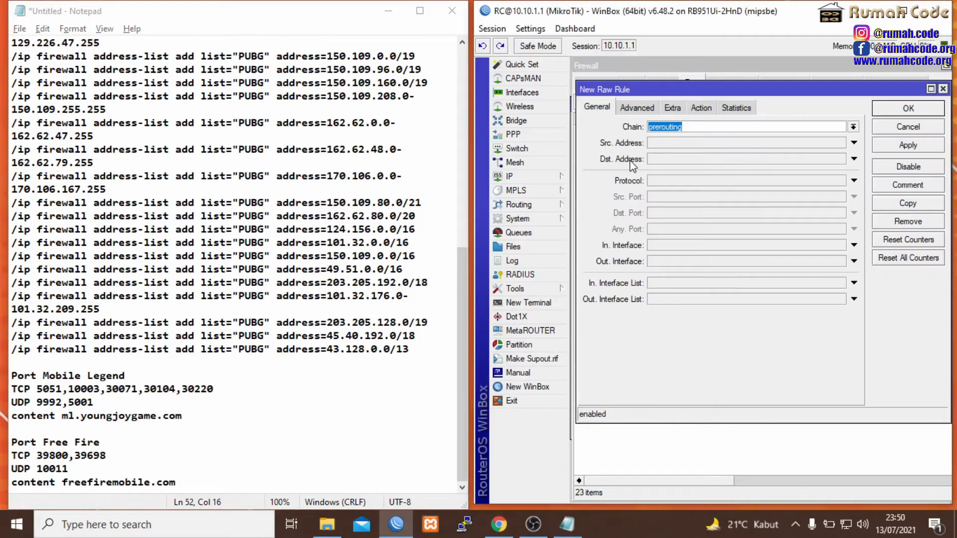
pyautogui.click(667, 180)
pyautogui.moveTo(37, 455); pyautogui.dragTo(106, 455)
pyautogui.hotkey('ctrl', 'c')
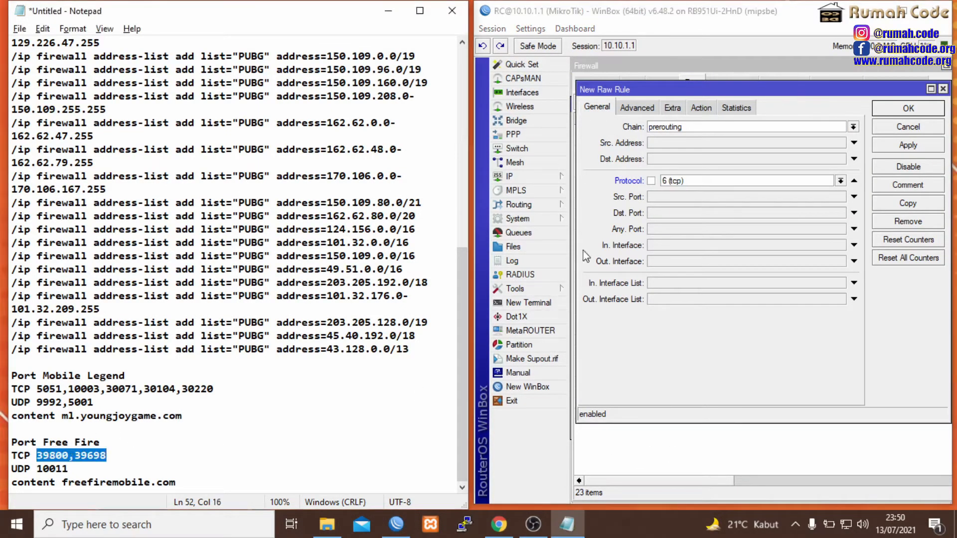
pyautogui.click(663, 197)
pyautogui.hotkey('ctrl', 'v')
# Set the TCP rule's source address list to LOKAL and its destination address list to anything except LOKAL
pyautogui.click(633, 110)
pyautogui.click(713, 128)
pyautogui.click(839, 127)
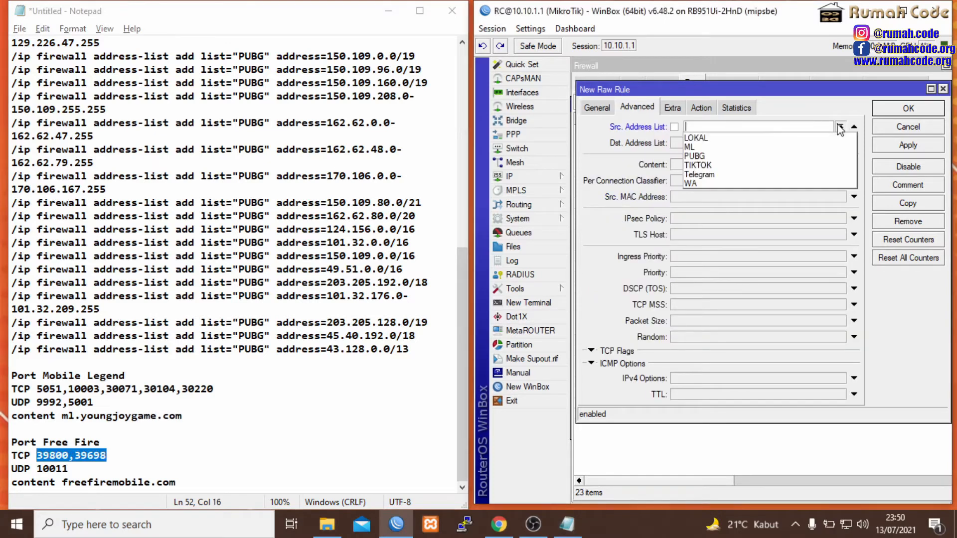
pyautogui.click(765, 138)
pyautogui.click(819, 141)
pyautogui.click(840, 143)
pyautogui.click(757, 154)
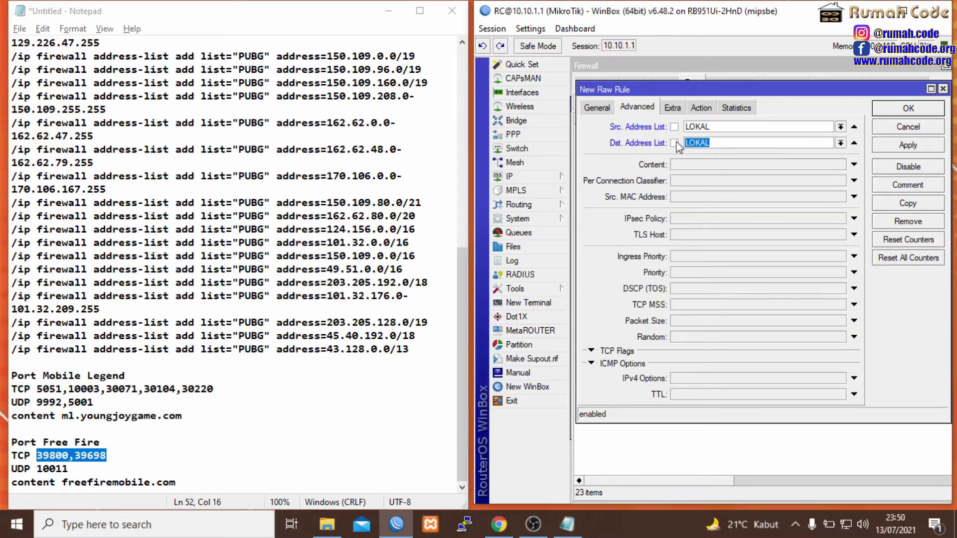
pyautogui.click(674, 143)
# Set the TCP rule's action to add dst to address list, using a new list named FF
pyautogui.click(672, 107)
pyautogui.click(701, 107)
pyautogui.click(853, 127)
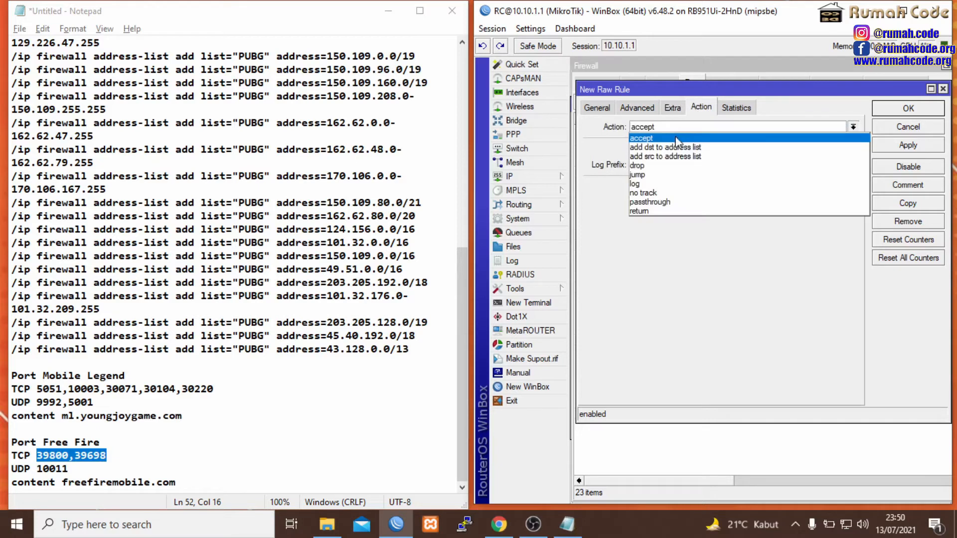
pyautogui.click(663, 142)
pyautogui.click(737, 186)
pyautogui.write('FF')
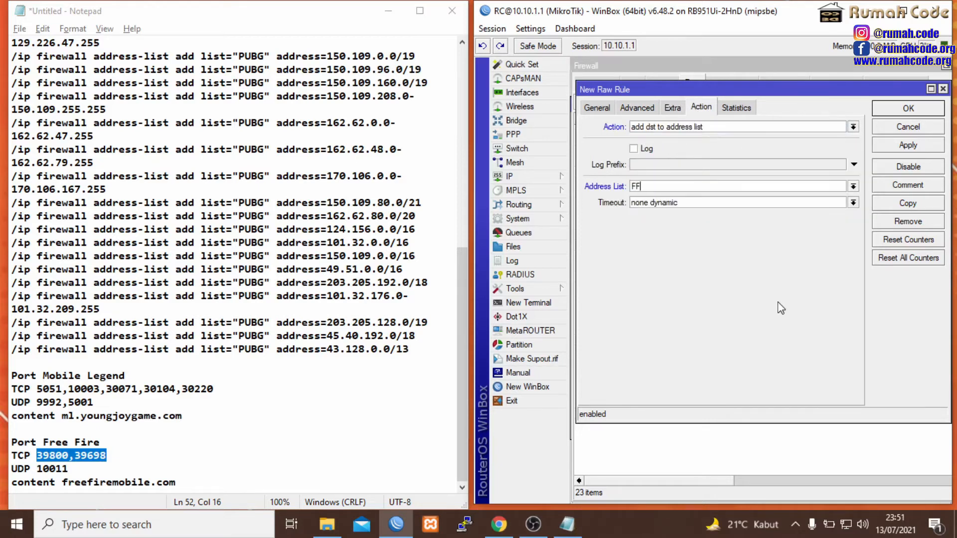
# Add the comment FREE FIRE to the TCP rule and save the rule
pyautogui.click(904, 185)
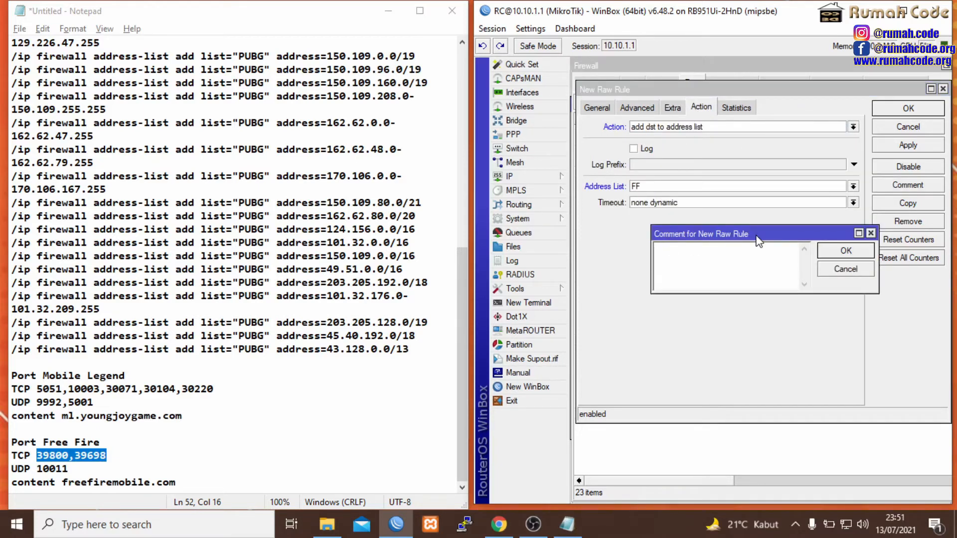
pyautogui.write('FREE FIRE')
pyautogui.click(852, 250)
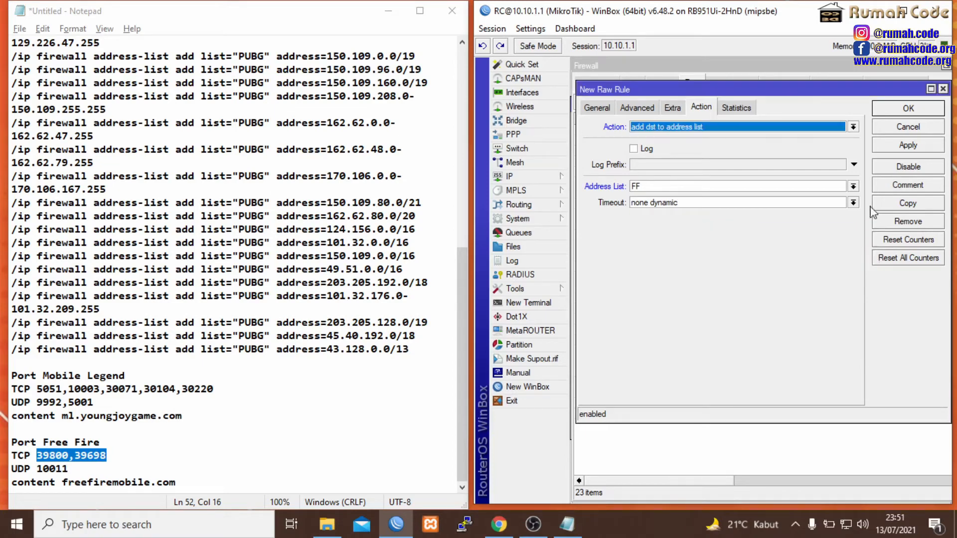
pyautogui.click(907, 108)
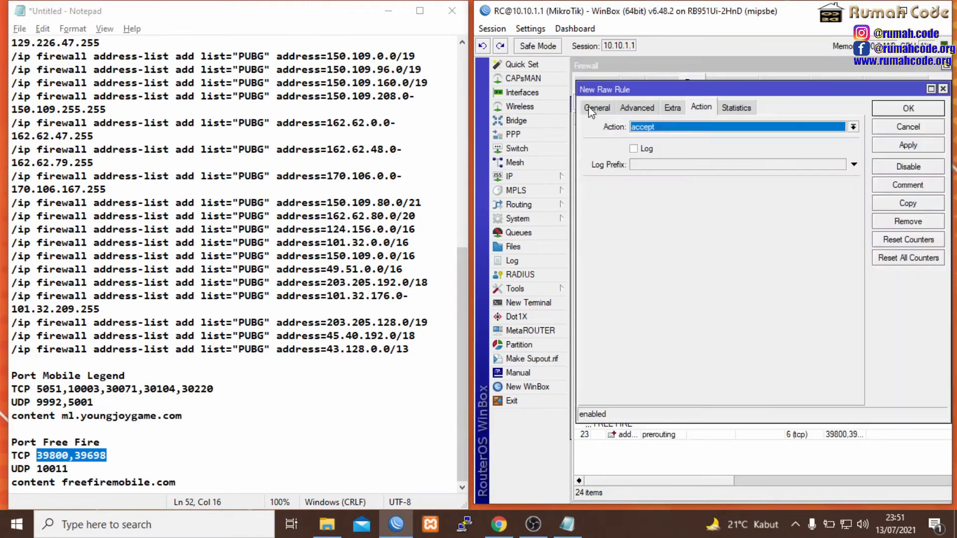
# Start another raw rule and set its protocol to UDP
pyautogui.click(581, 102)
pyautogui.click(596, 107)
pyautogui.click(779, 180)
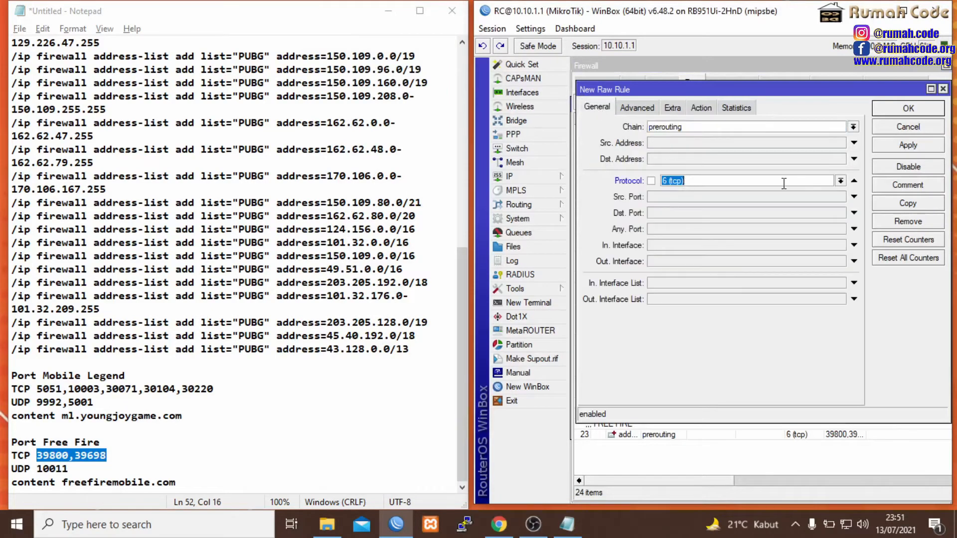
pyautogui.click(840, 180)
pyautogui.click(690, 264)
# Set the UDP rule's destination port to 10011, copied from the Free Fire notes
pyautogui.doubleClick(39, 468)
pyautogui.rightClick(61, 471)
pyautogui.click(89, 297)
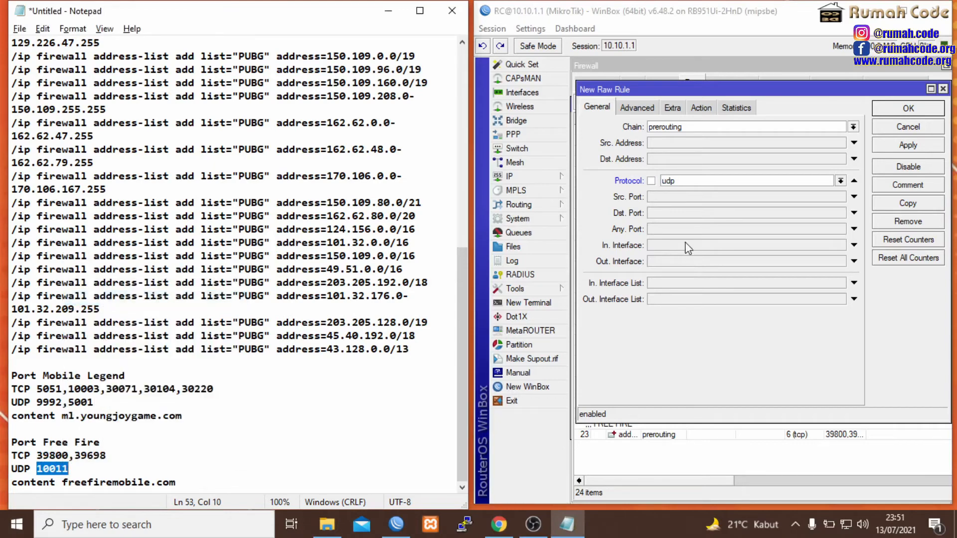
pyautogui.click(639, 109)
pyautogui.click(669, 212)
pyautogui.hotkey('ctrl', 'v')
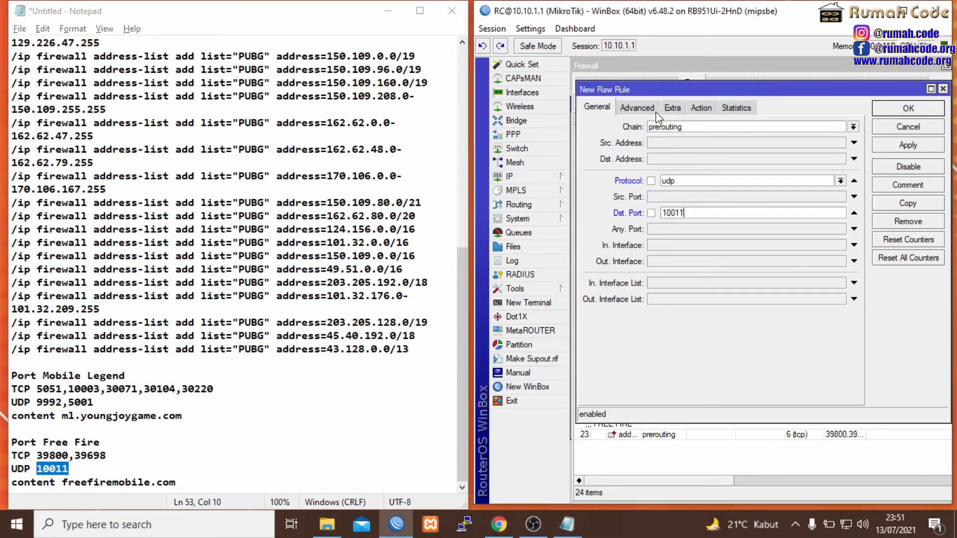
# Match the UDP rule to source address list LOKAL and exclude LOKAL as its destination address list
pyautogui.click(626, 109)
pyautogui.click(776, 128)
pyautogui.click(839, 128)
pyautogui.click(832, 147)
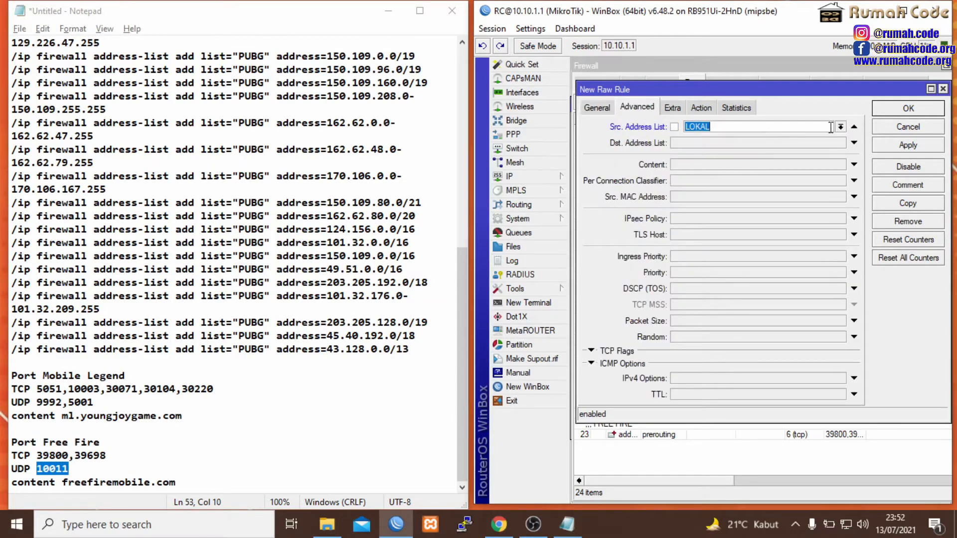
pyautogui.click(842, 145)
pyautogui.click(718, 149)
# Set the UDP rule's action to add dst to address list with the FF list, and apply the rule
pyautogui.click(701, 108)
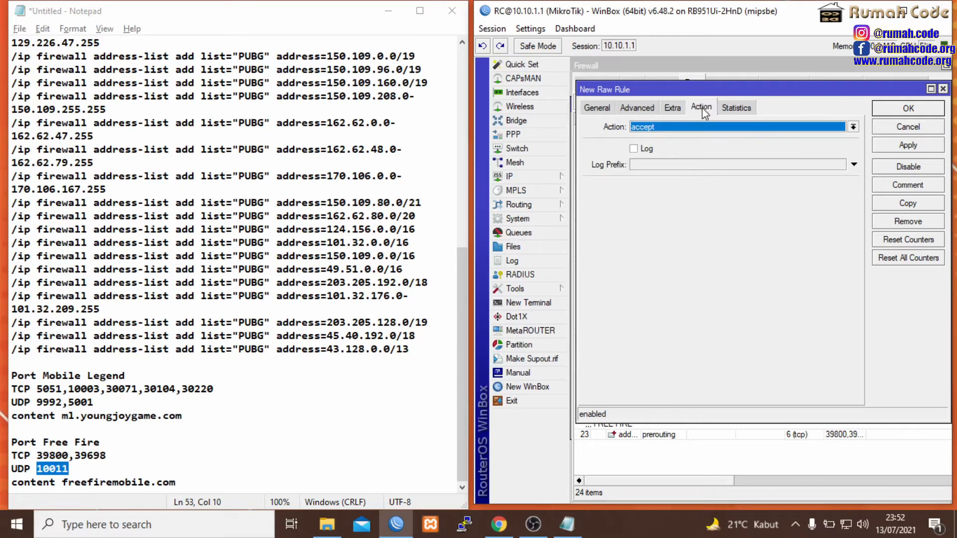
pyautogui.click(758, 128)
pyautogui.click(666, 147)
pyautogui.click(853, 186)
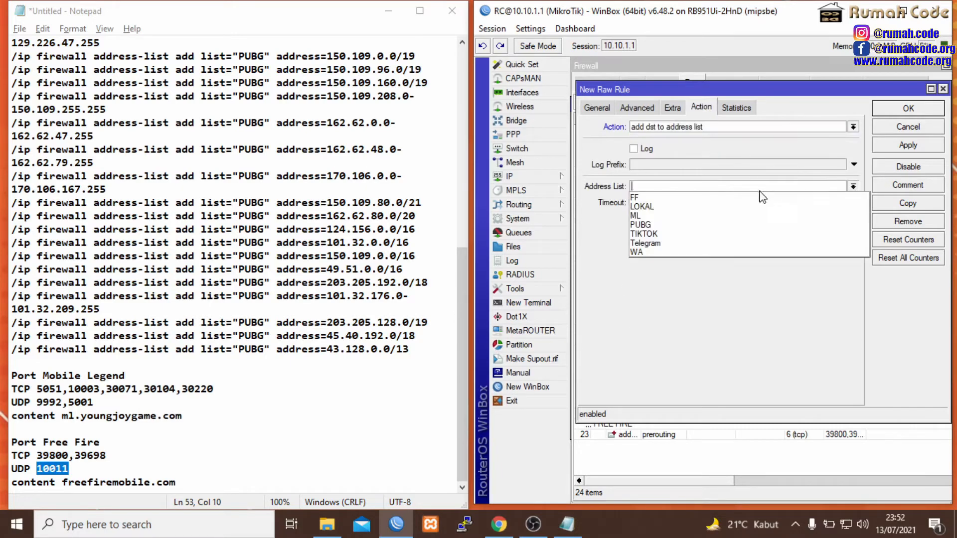
pyautogui.click(699, 217)
pyautogui.click(908, 146)
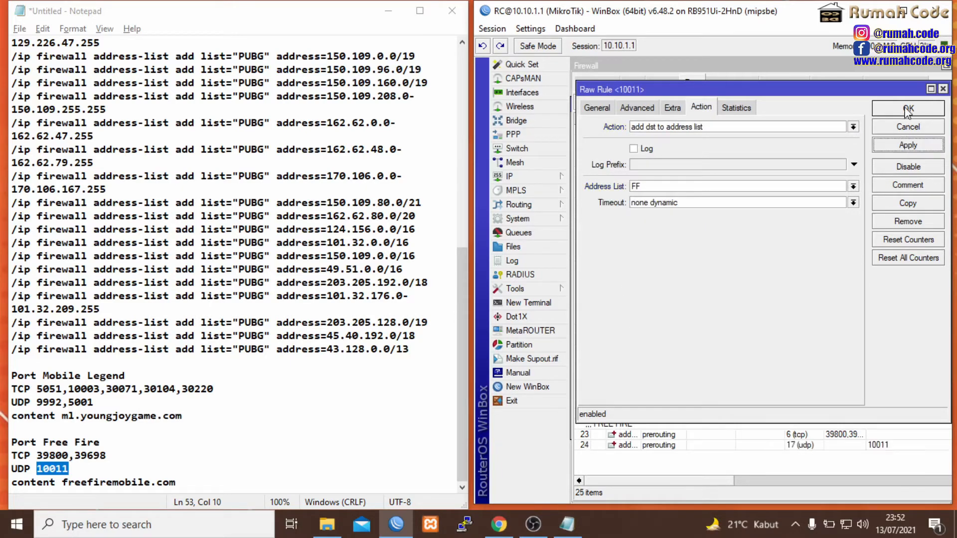
# Duplicate the Free Fire UDP rule and copy the content domain freefiremobile.com from the notes
pyautogui.click(907, 203)
pyautogui.moveTo(62, 482); pyautogui.dragTo(176, 483)
pyautogui.rightClick(163, 485)
pyautogui.click(232, 313)
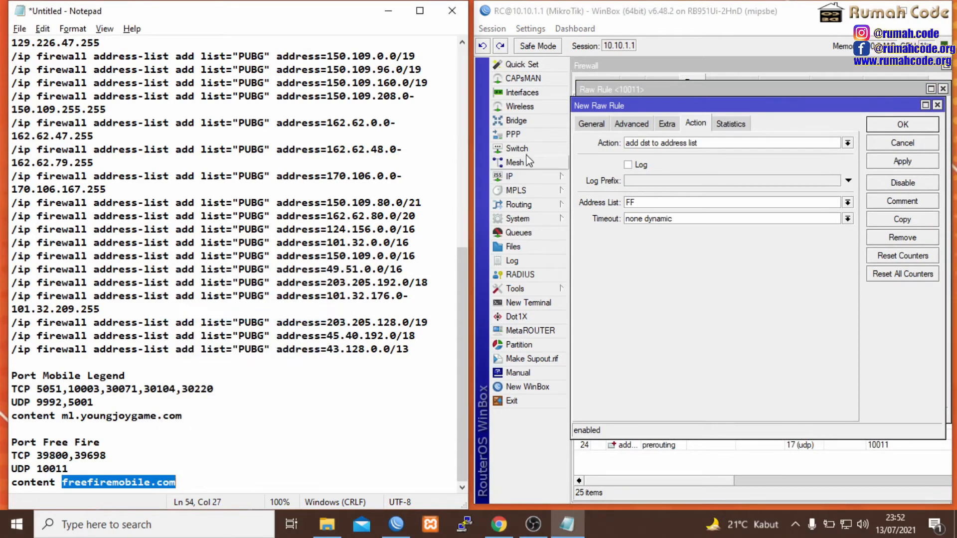
# Clear the protocol in the duplicated rule and set its content match to freefiremobile.com
pyautogui.click(606, 125)
pyautogui.click(848, 191)
pyautogui.click(629, 126)
pyautogui.click(684, 182)
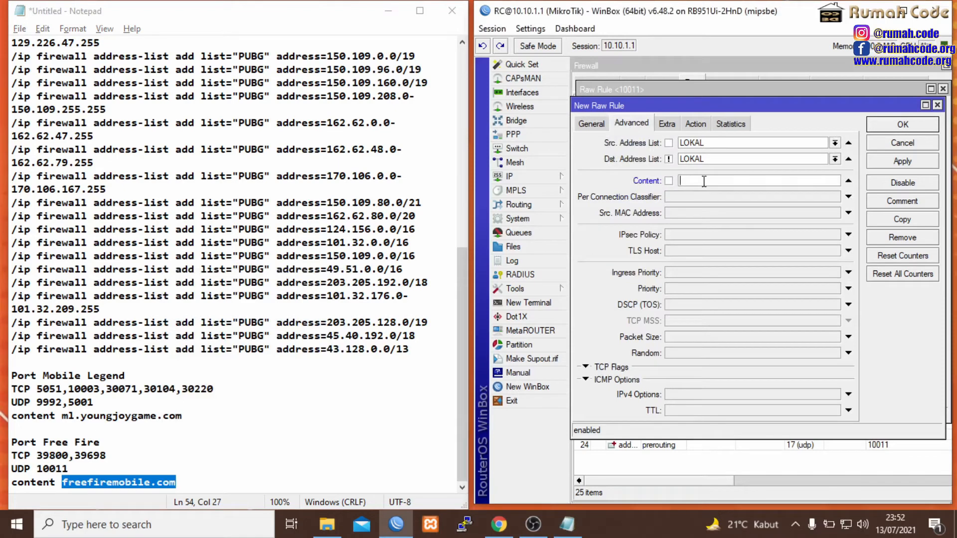
pyautogui.rightClick(704, 181)
pyautogui.click(738, 215)
# Check that the duplicated rule adds destinations to the FF list, then save it and close the UDP rule
pyautogui.click(696, 125)
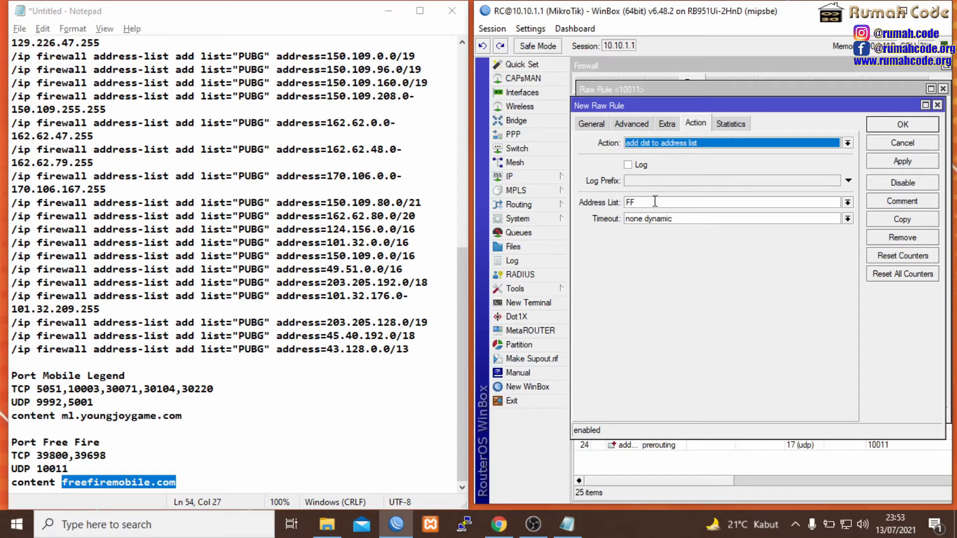
pyautogui.moveTo(654, 202); pyautogui.dragTo(616, 209)
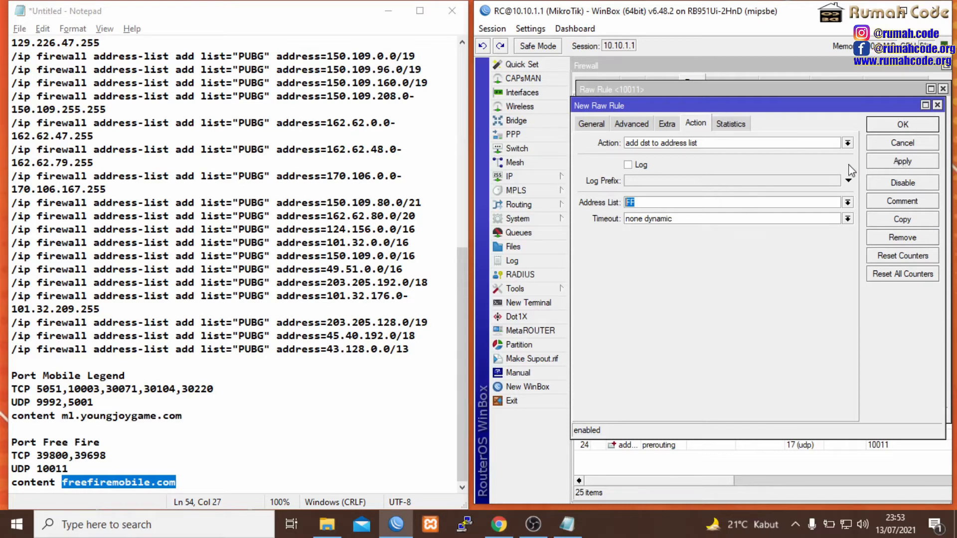
pyautogui.click(898, 164)
pyautogui.click(903, 125)
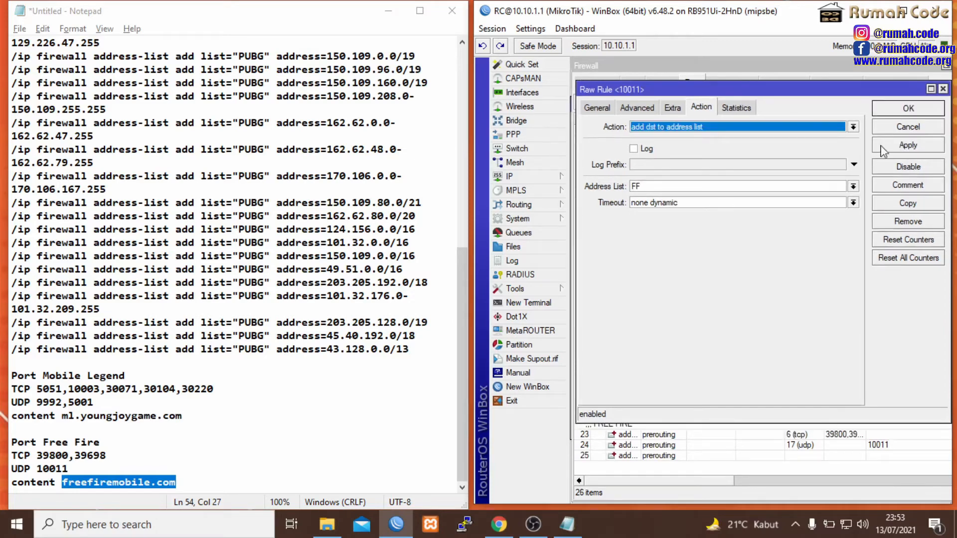
pyautogui.click(906, 111)
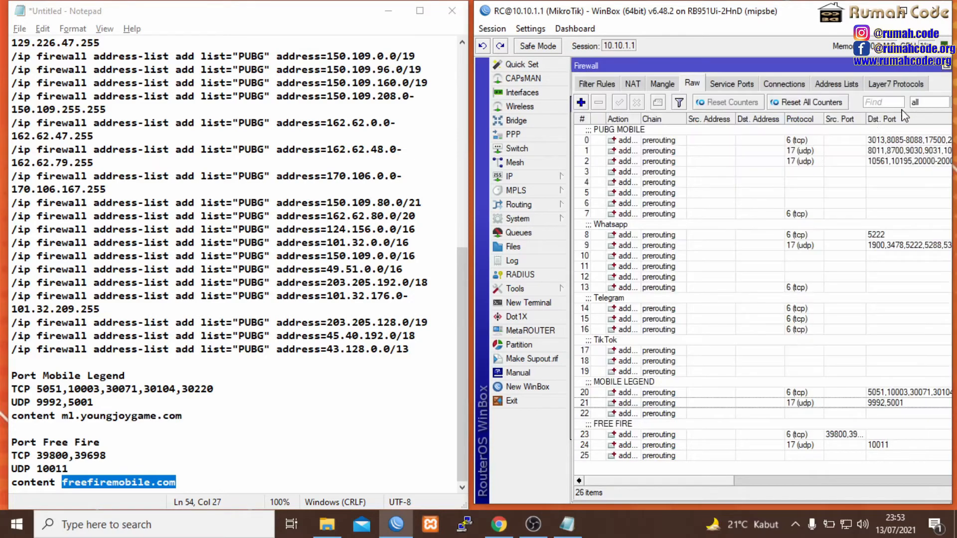
# Maximize the router window to review all columns of the raw rules
pyautogui.click(722, 215)
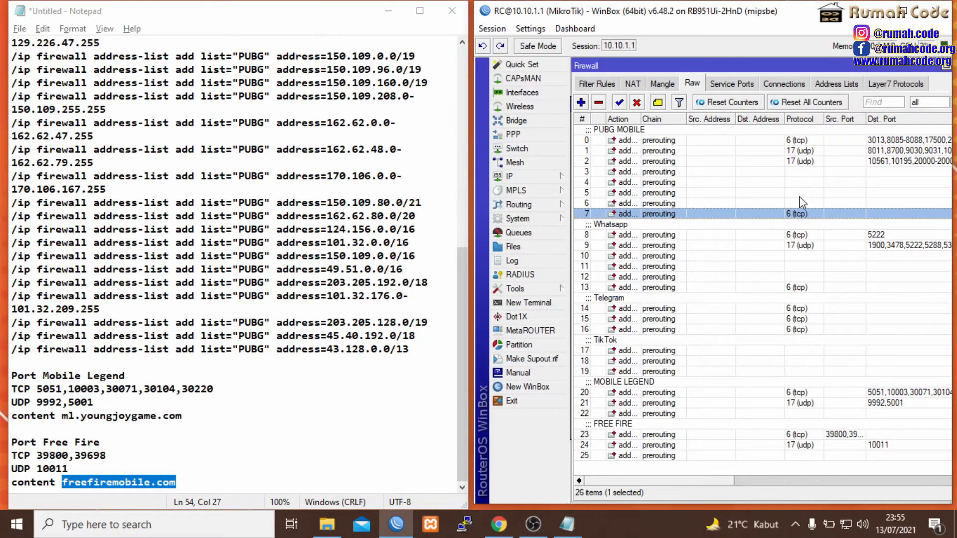
pyautogui.click(799, 194)
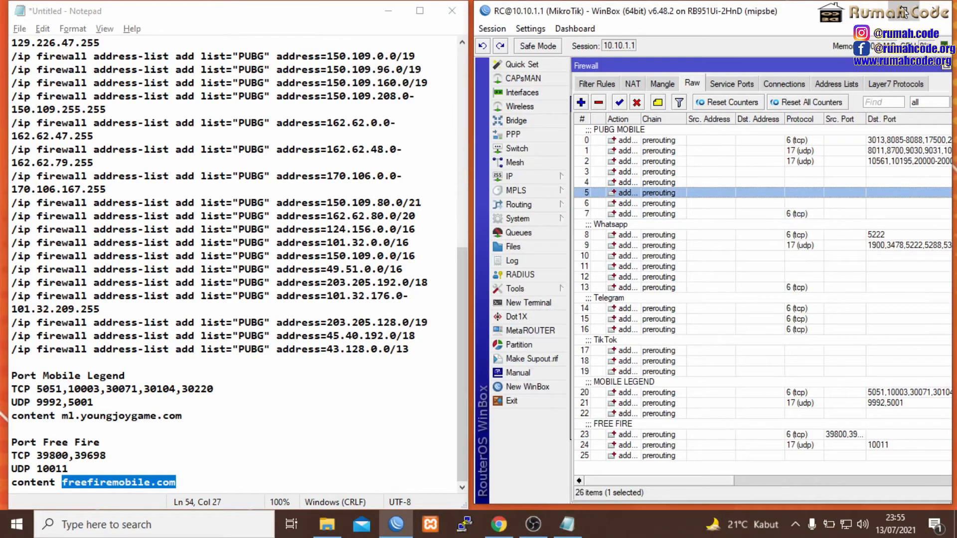
pyautogui.click(903, 10)
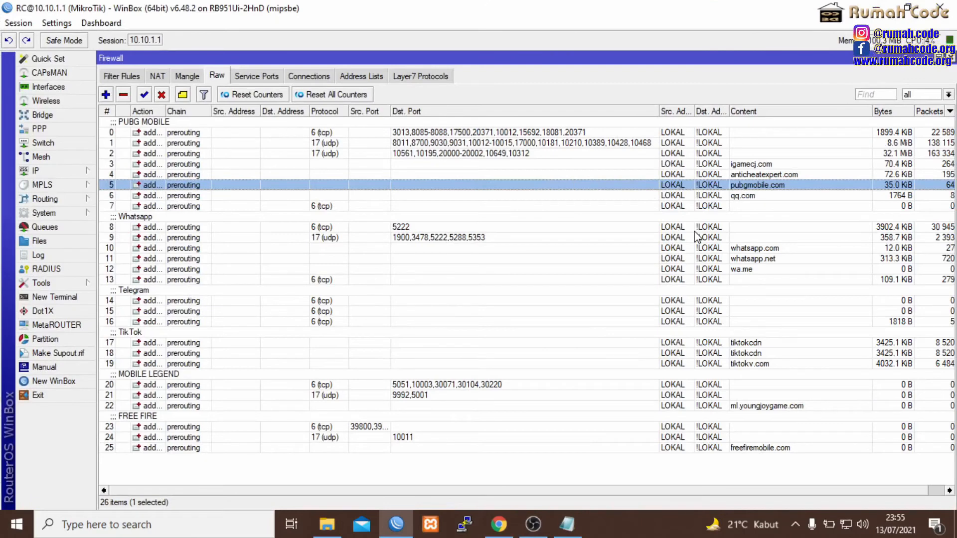
# Open the PUBG MOBILE mark routing rule among the mangle rules and examine its new routing mark
pyautogui.click(188, 75)
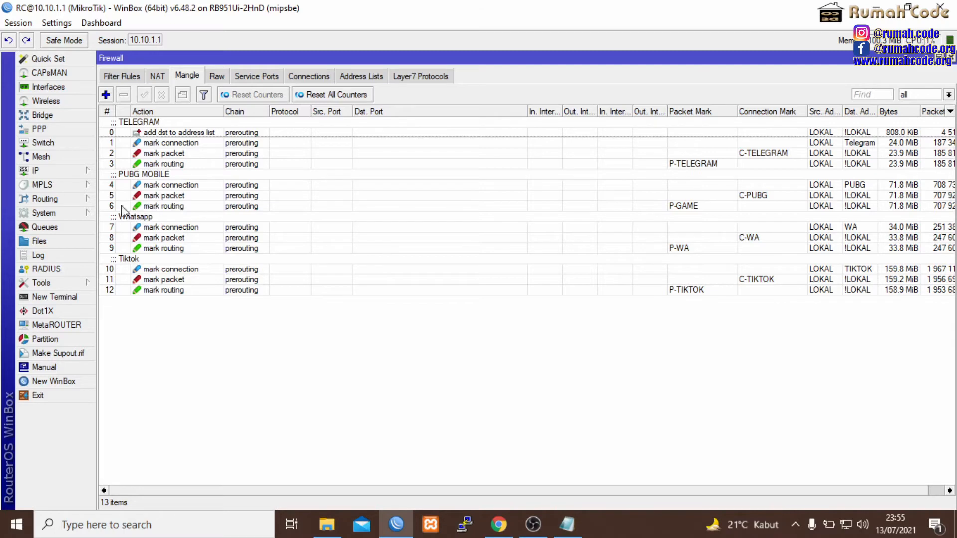
pyautogui.click(179, 206)
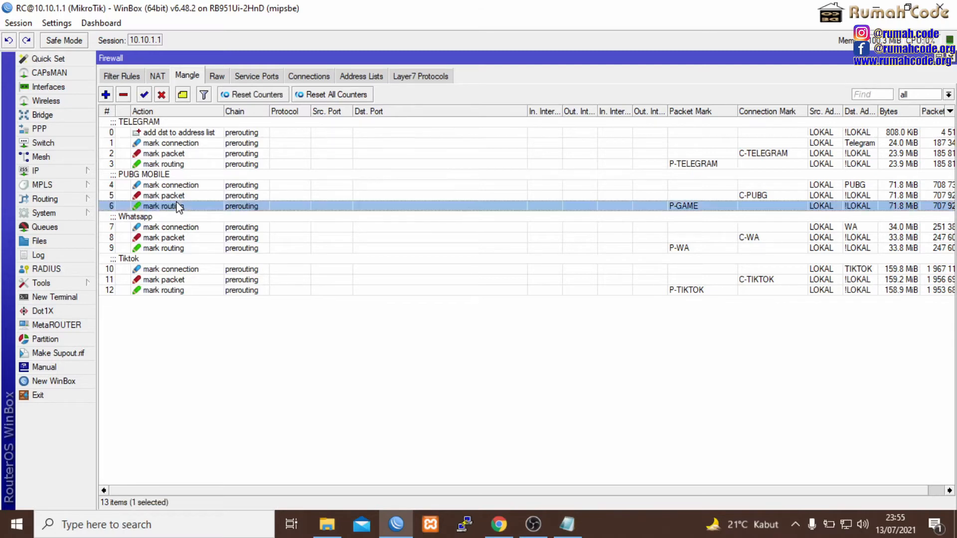
pyautogui.doubleClick(269, 208)
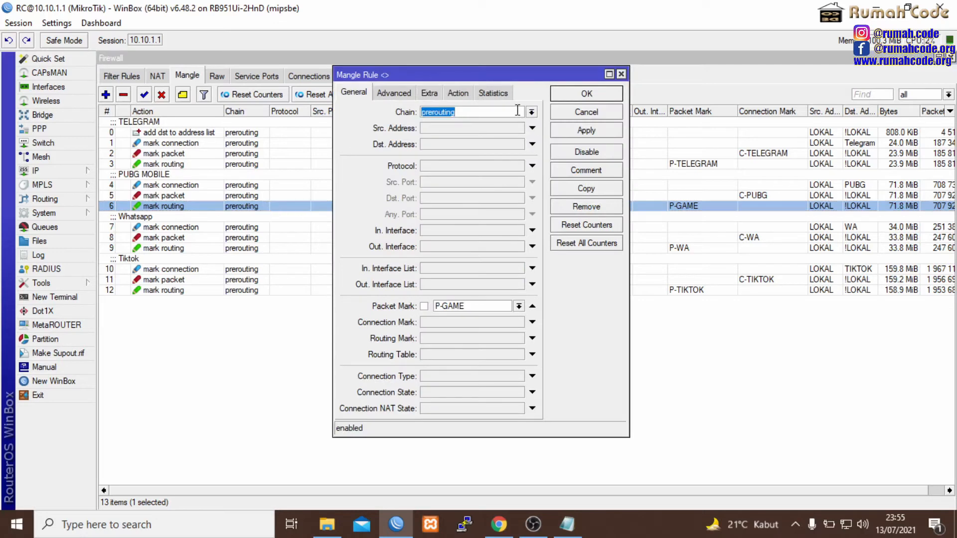
pyautogui.click(471, 93)
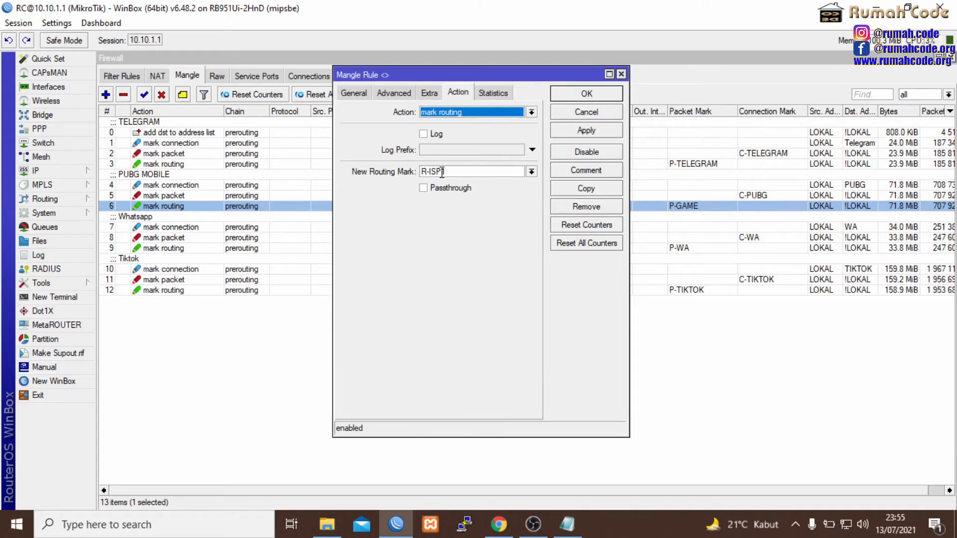
pyautogui.moveTo(431, 168); pyautogui.dragTo(541, 177)
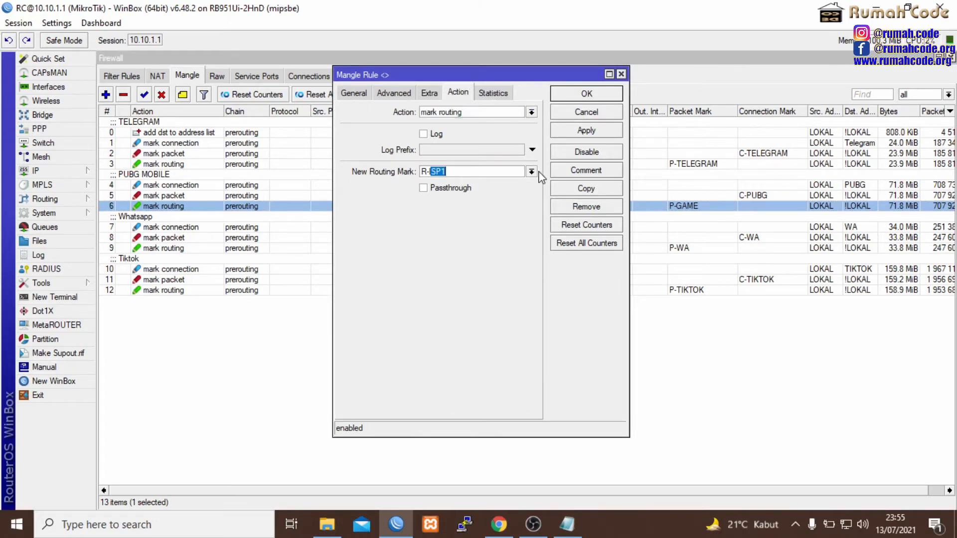
# Set the PUBG MOBILE mark routing rule's new routing mark to R-VPN, then save and close the rule
pyautogui.write('I')
pyautogui.click(589, 131)
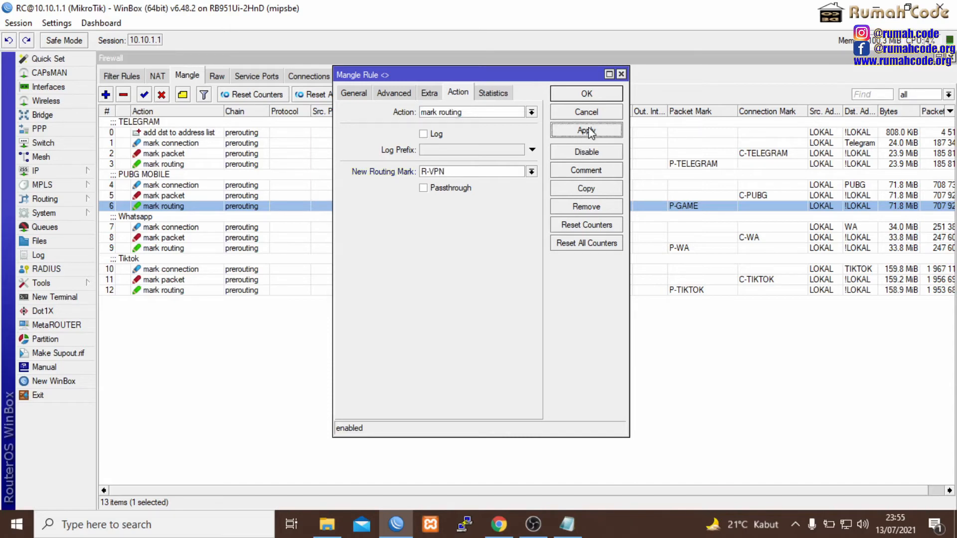
pyautogui.click(587, 94)
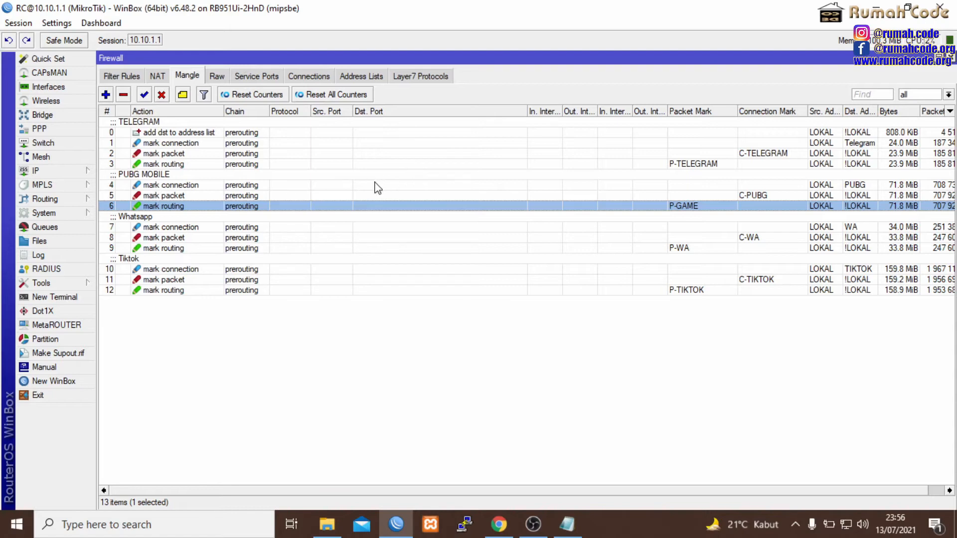
pyautogui.click(361, 400)
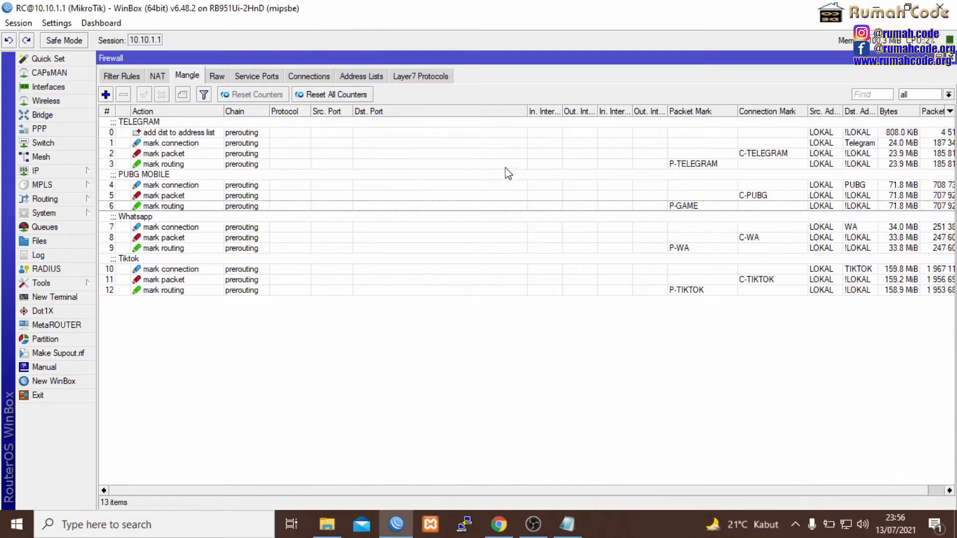
# Start a new prerouting mangle rule with source address list LOKAL and destination address list FF
pyautogui.click(106, 94)
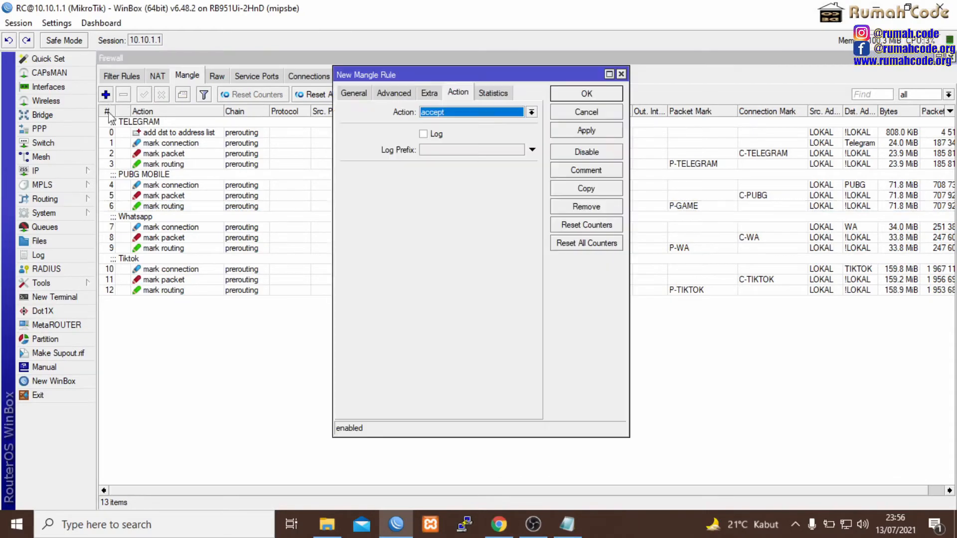
pyautogui.click(359, 94)
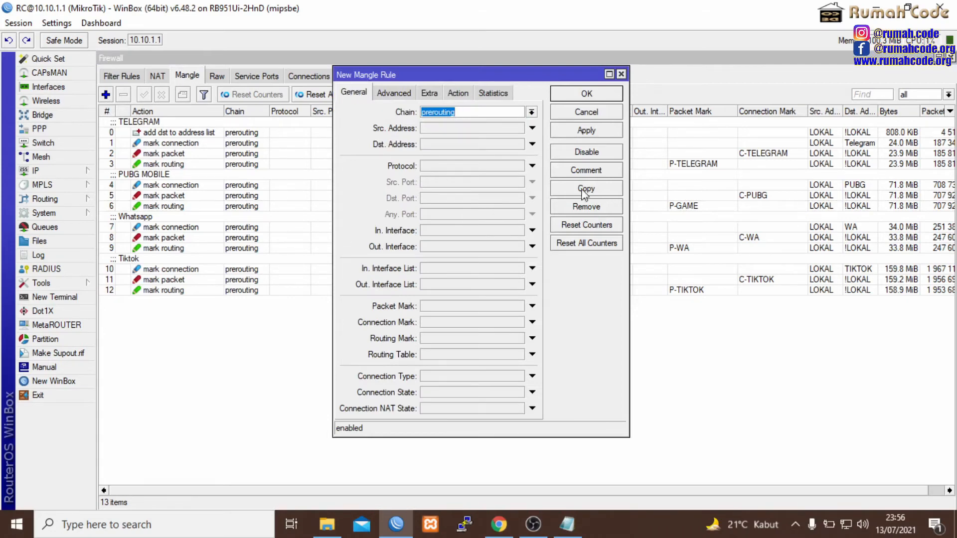
pyautogui.click(466, 114)
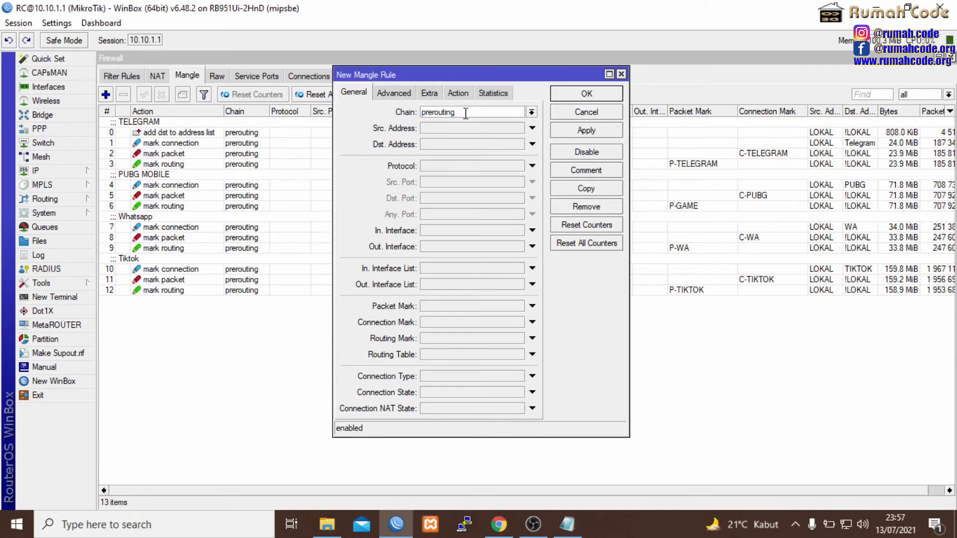
pyautogui.click(393, 93)
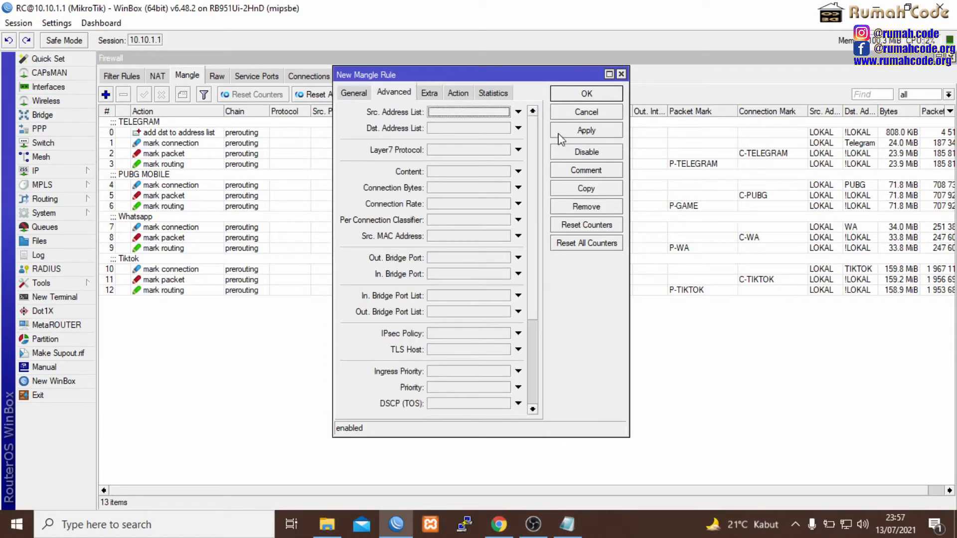
pyautogui.click(518, 112)
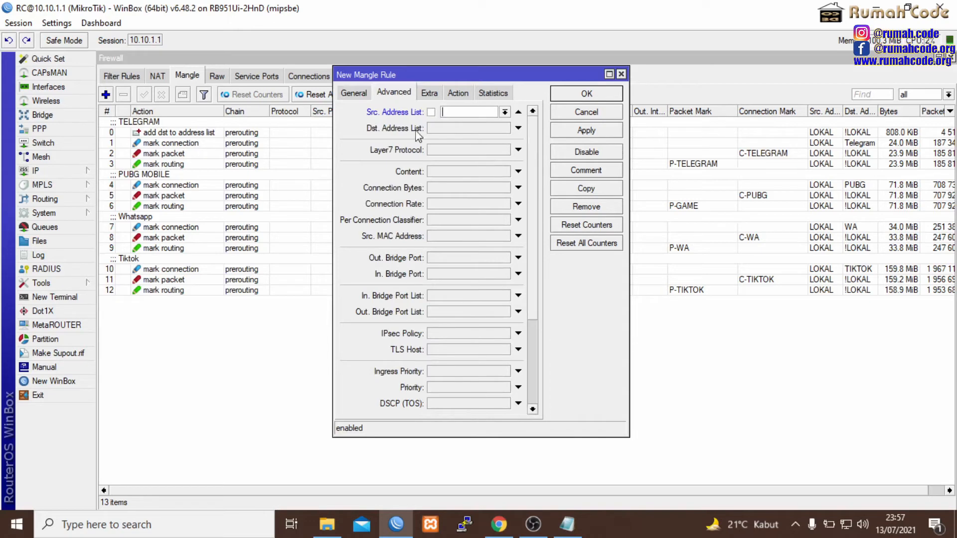
pyautogui.click(505, 113)
pyautogui.click(473, 133)
pyautogui.click(497, 131)
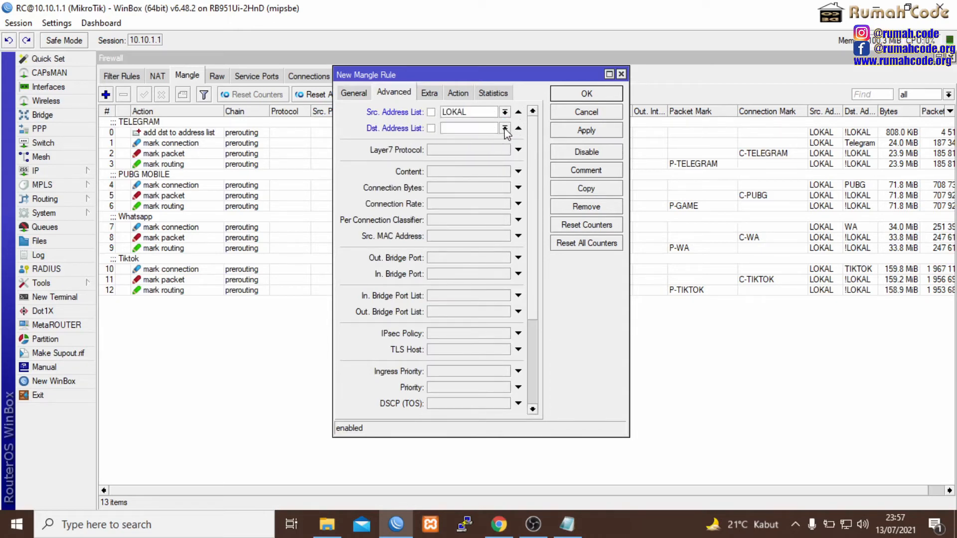
pyautogui.click(504, 128)
pyautogui.click(466, 140)
# Set the new rule's action to mark connection with new connection mark C-FF, keeping passthrough enabled
pyautogui.click(458, 93)
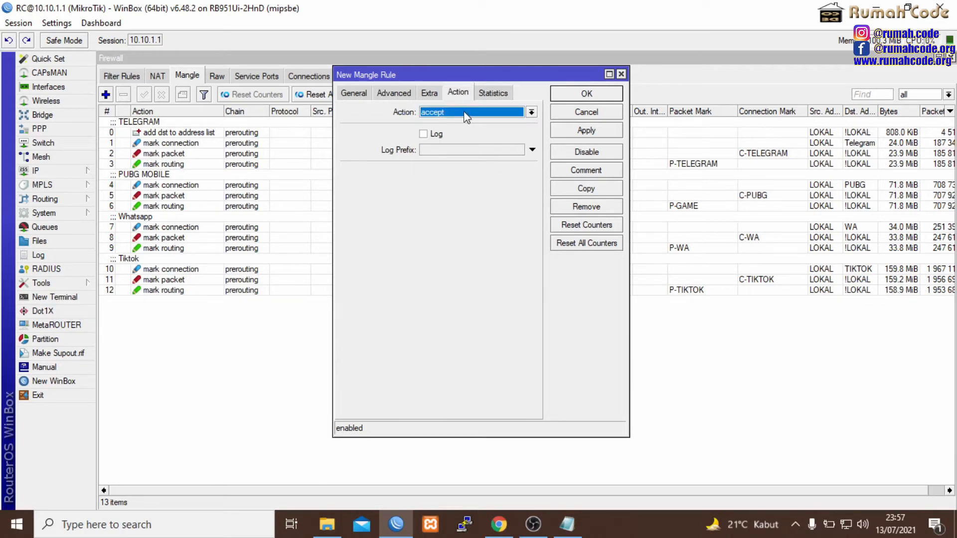
pyautogui.click(466, 113)
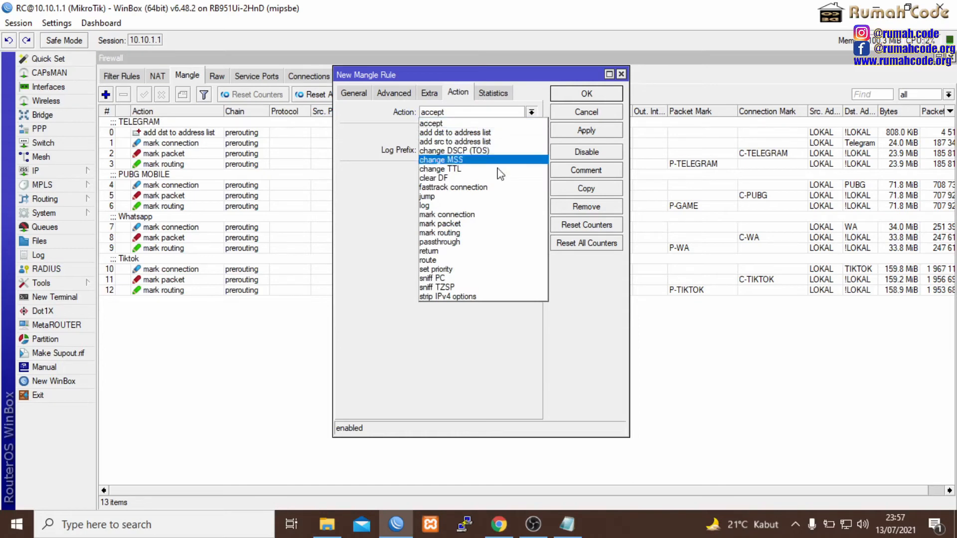
pyautogui.click(486, 214)
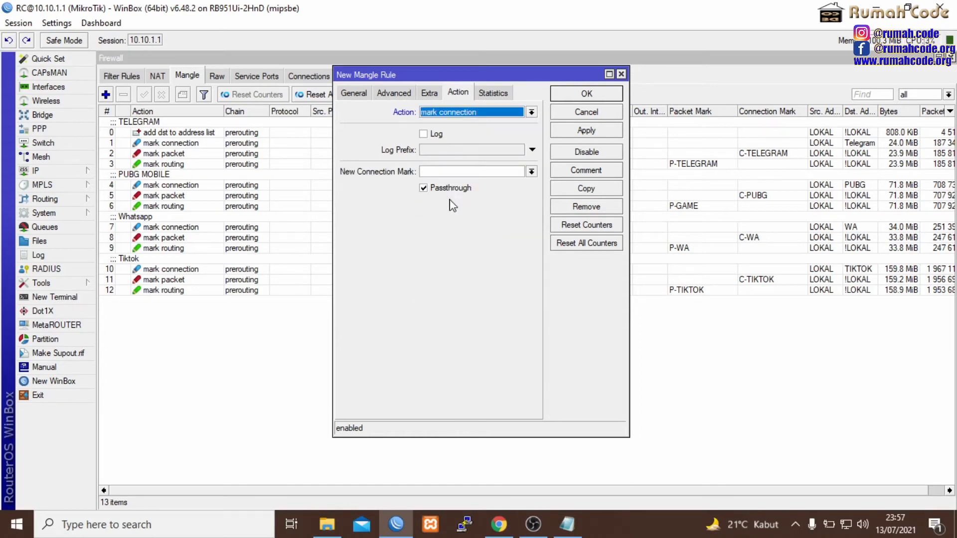
pyautogui.click(432, 171)
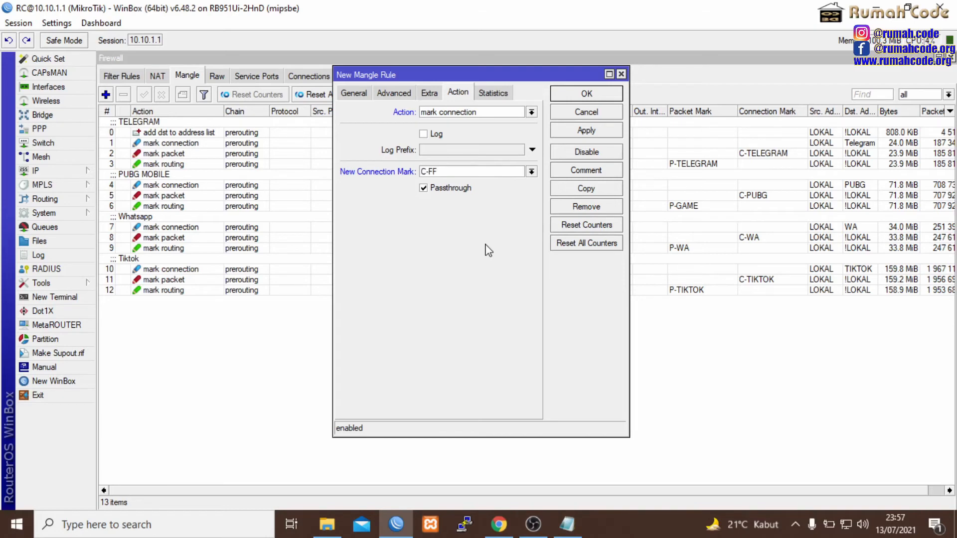
# Add the comment FREE FIRE to the mark connection rule, then save and close it
pyautogui.click(579, 170)
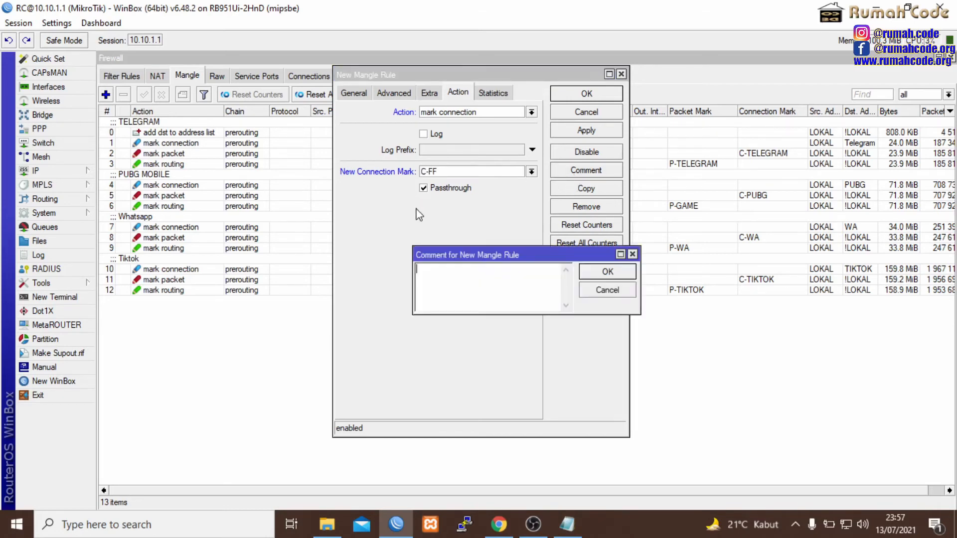
pyautogui.write('FREE FIRE')
pyautogui.click(610, 272)
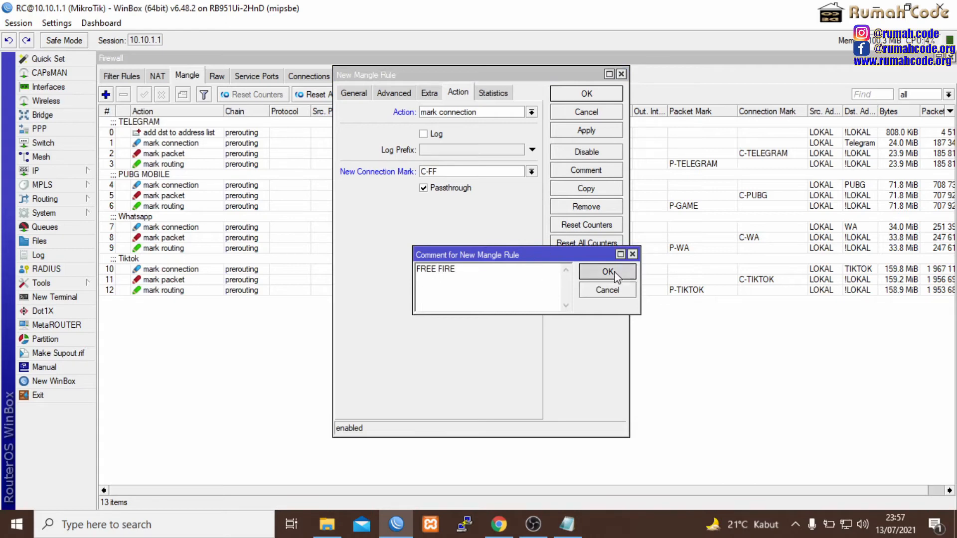
pyautogui.click(574, 135)
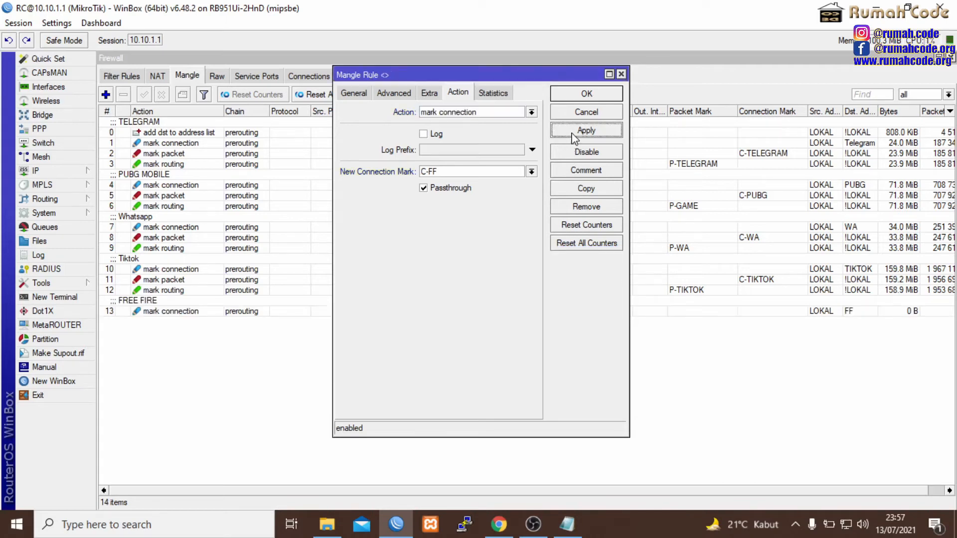
pyautogui.click(588, 94)
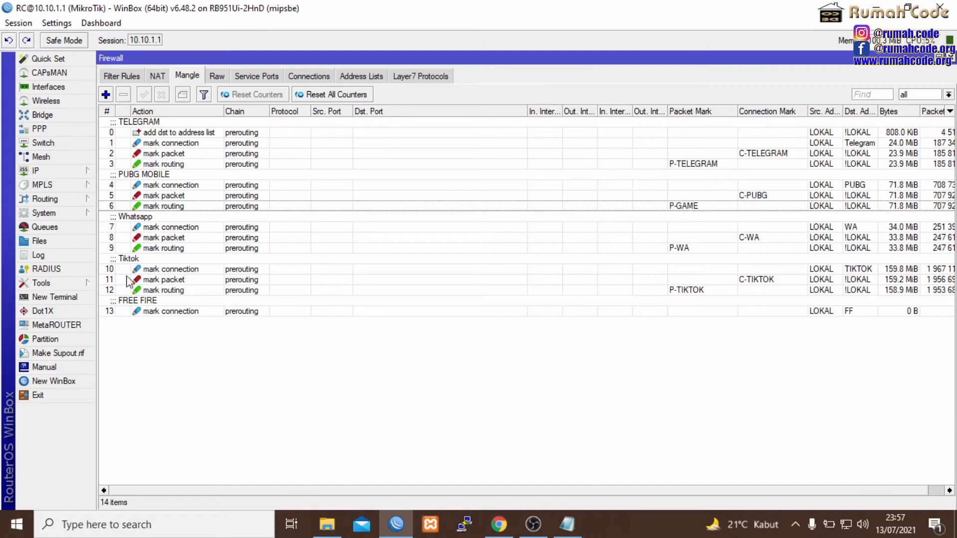
# Start another prerouting mangle rule that matches the connection mark C-FF
pyautogui.click(105, 95)
pyautogui.click(354, 93)
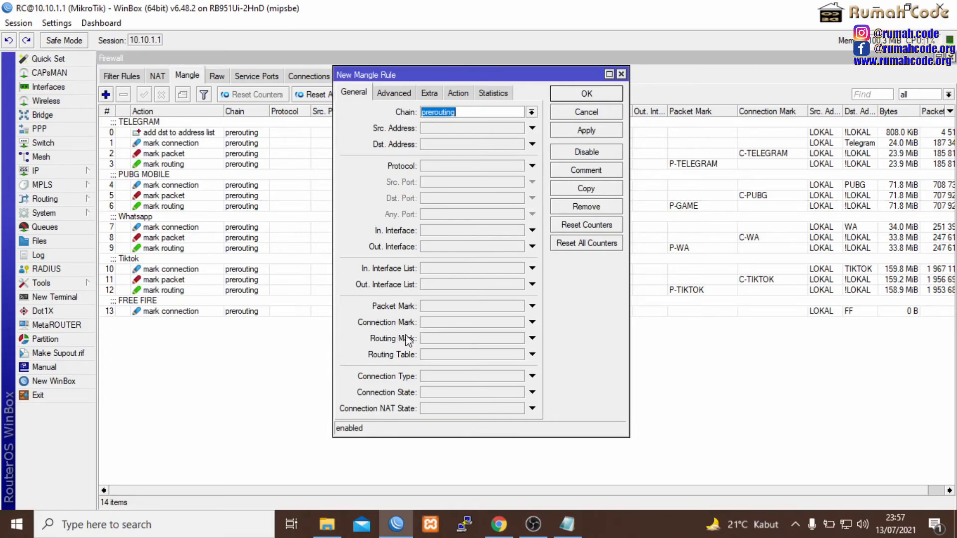
pyautogui.click(458, 322)
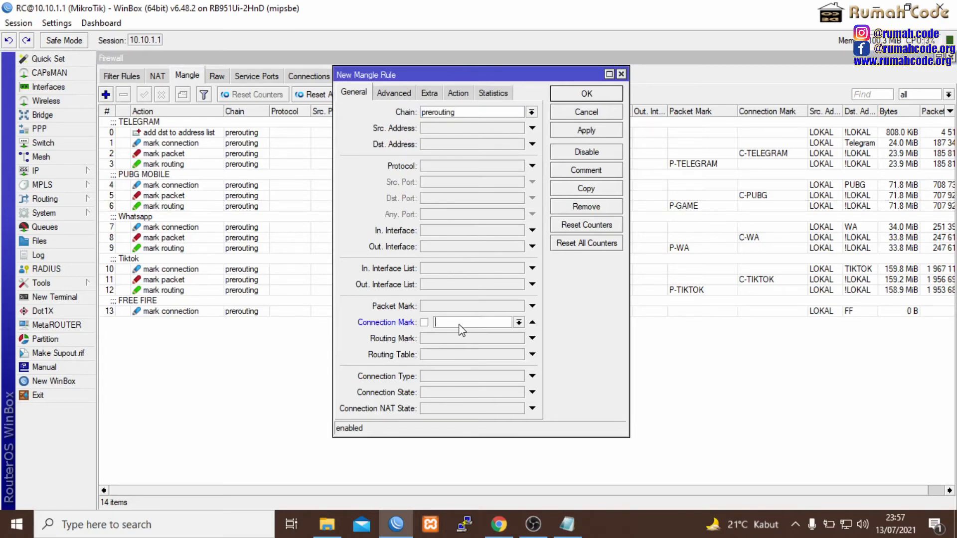
pyautogui.click(519, 322)
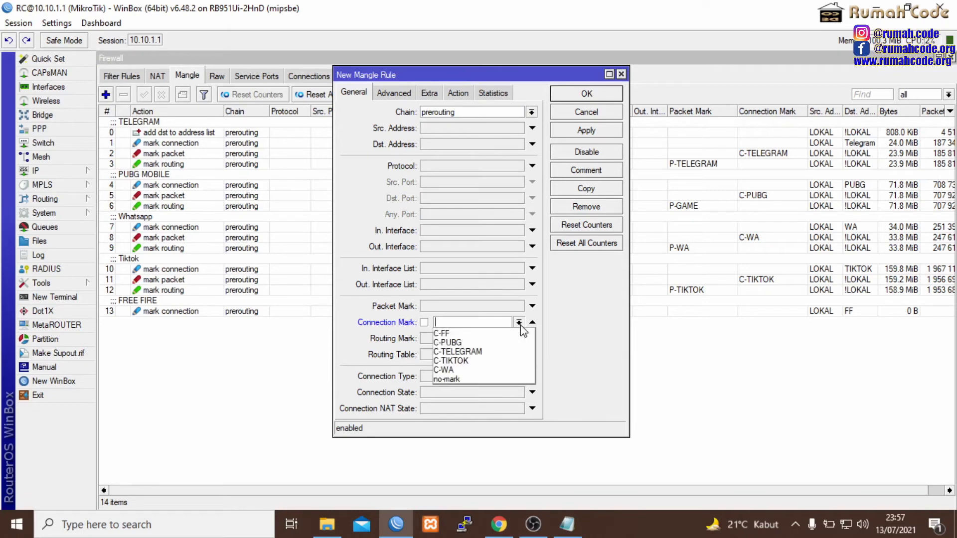
pyautogui.click(458, 333)
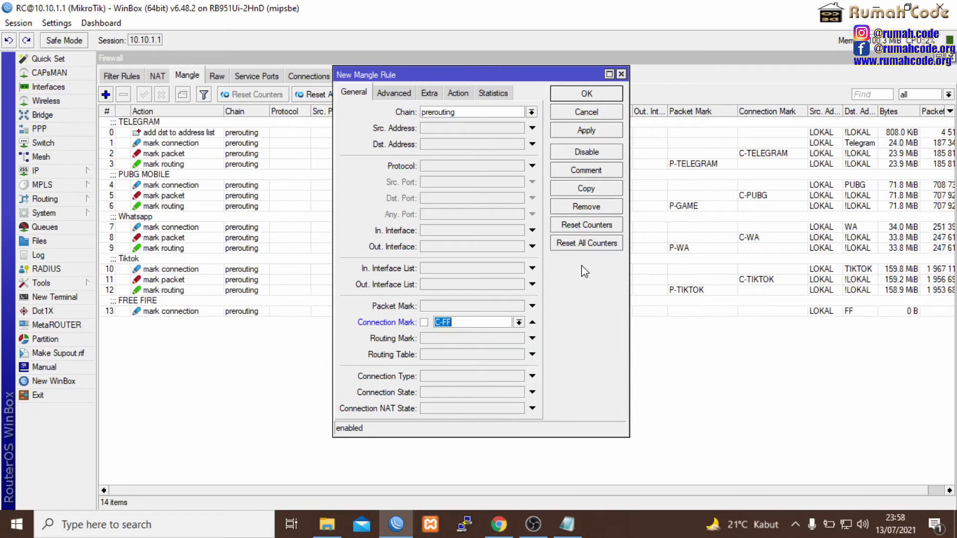
# Set the C-FF rule's source address list to FF and its destination address list to anything except FF
pyautogui.click(394, 92)
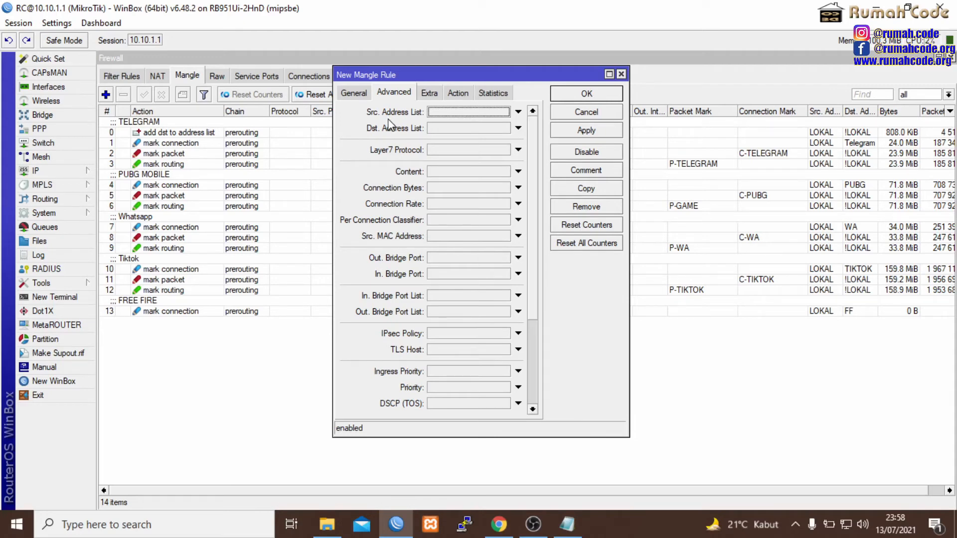
pyautogui.click(486, 114)
pyautogui.click(505, 112)
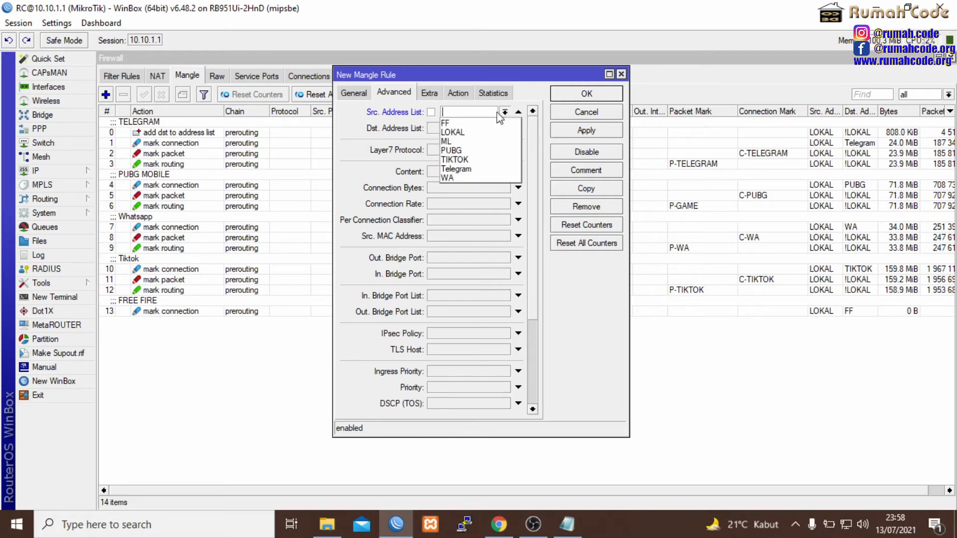
pyautogui.click(464, 123)
pyautogui.click(478, 128)
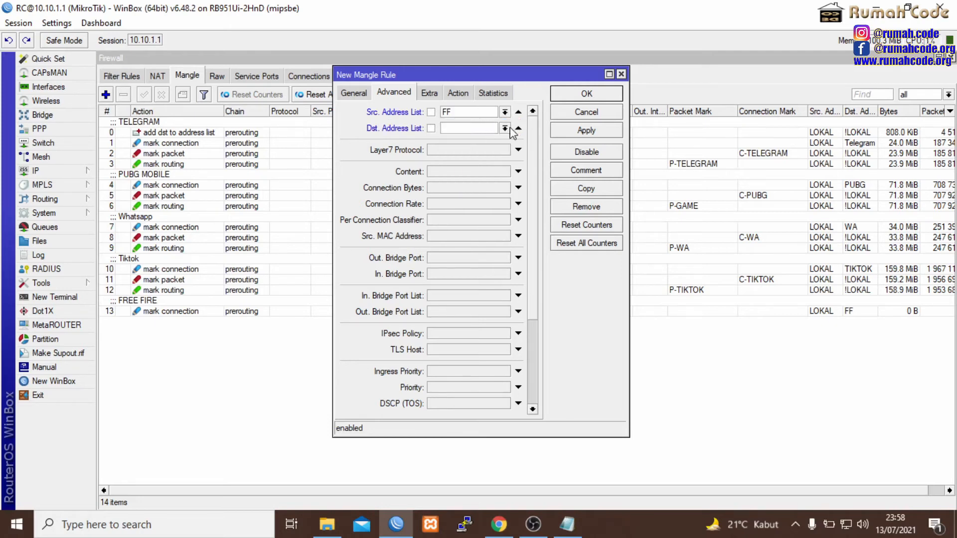
pyautogui.click(505, 128)
pyautogui.click(464, 140)
pyautogui.click(431, 128)
# Set the C-FF rule's action to mark packet with new packet mark P-GAME and passthrough enabled, then save it
pyautogui.click(460, 94)
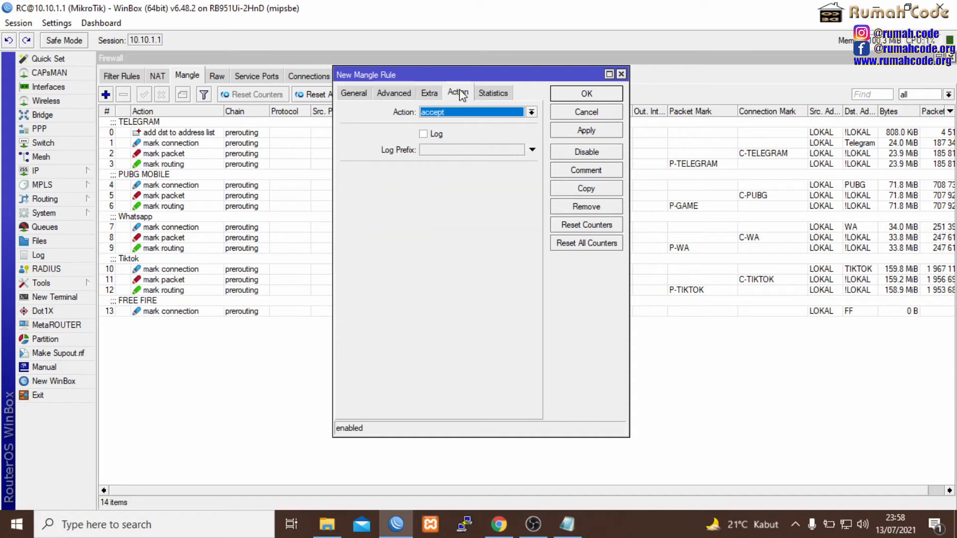
pyautogui.click(435, 114)
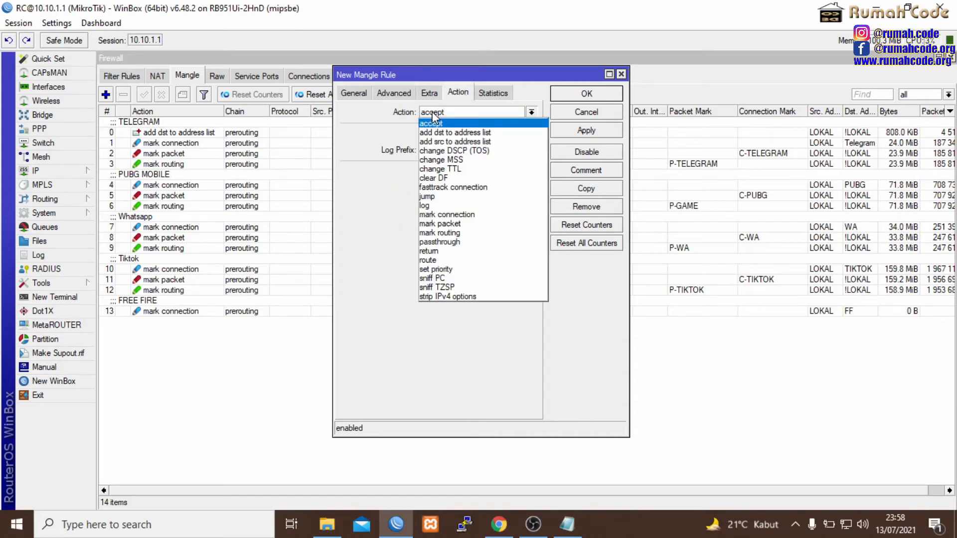
pyautogui.click(499, 226)
pyautogui.click(448, 171)
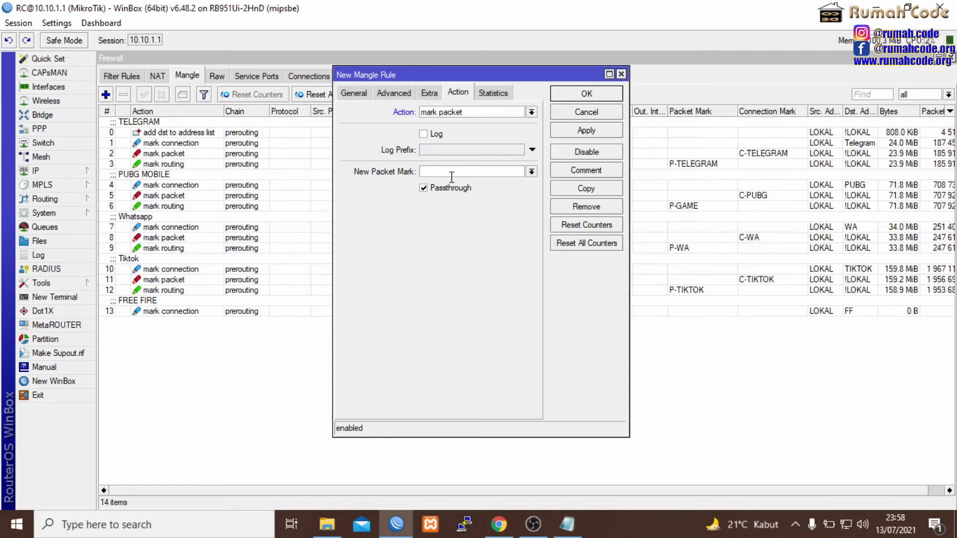
pyautogui.click(531, 172)
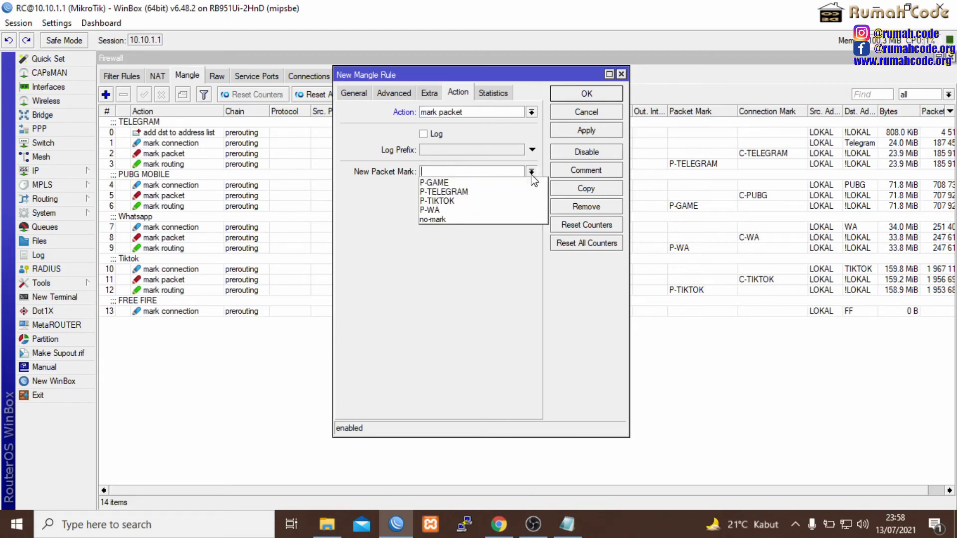
pyautogui.click(456, 183)
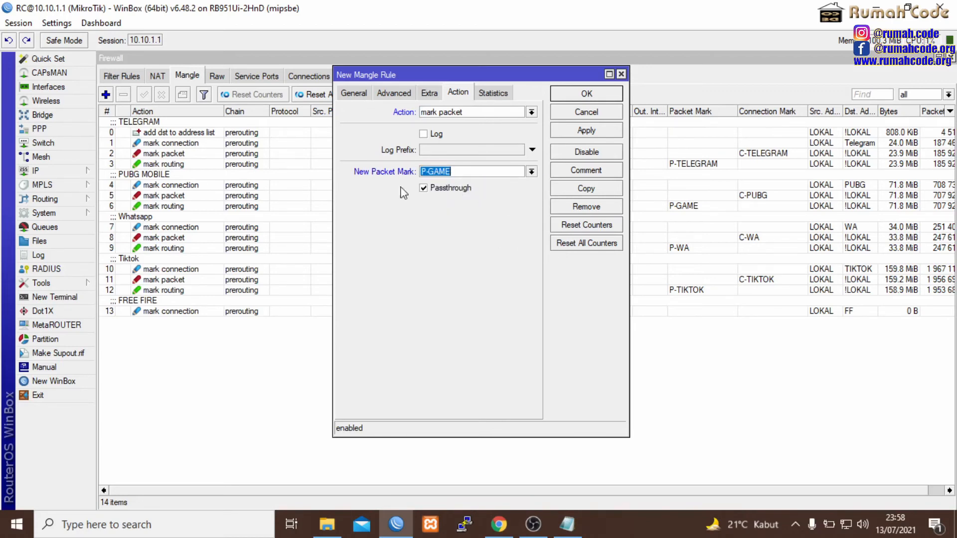
pyautogui.click(593, 132)
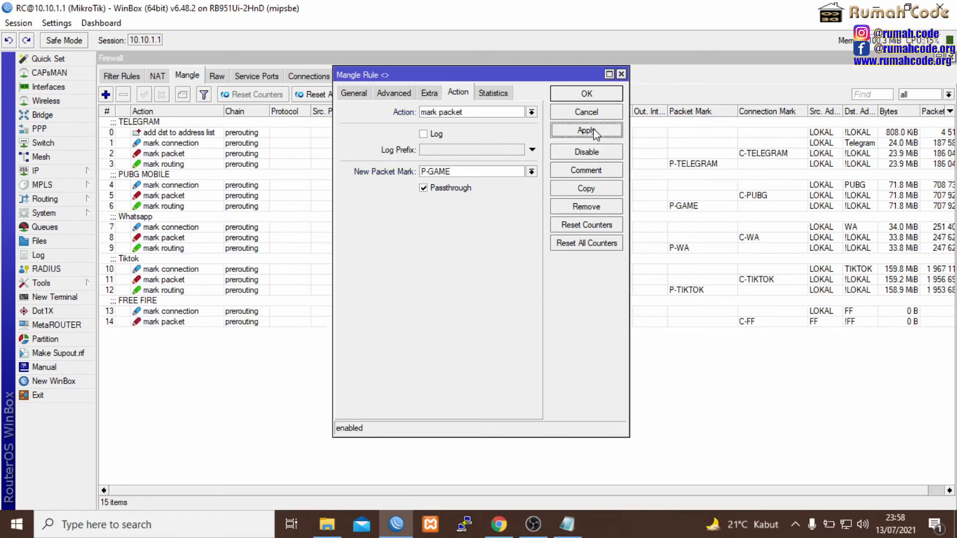
pyautogui.click(595, 94)
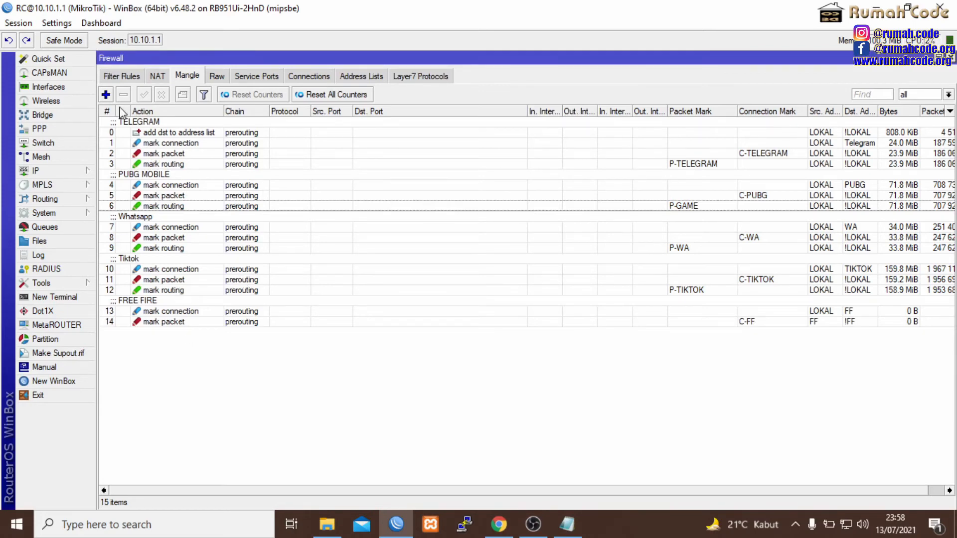
# Start a new prerouting mangle rule for Free Fire that matches the packet mark P-GAME
pyautogui.click(106, 95)
pyautogui.click(354, 93)
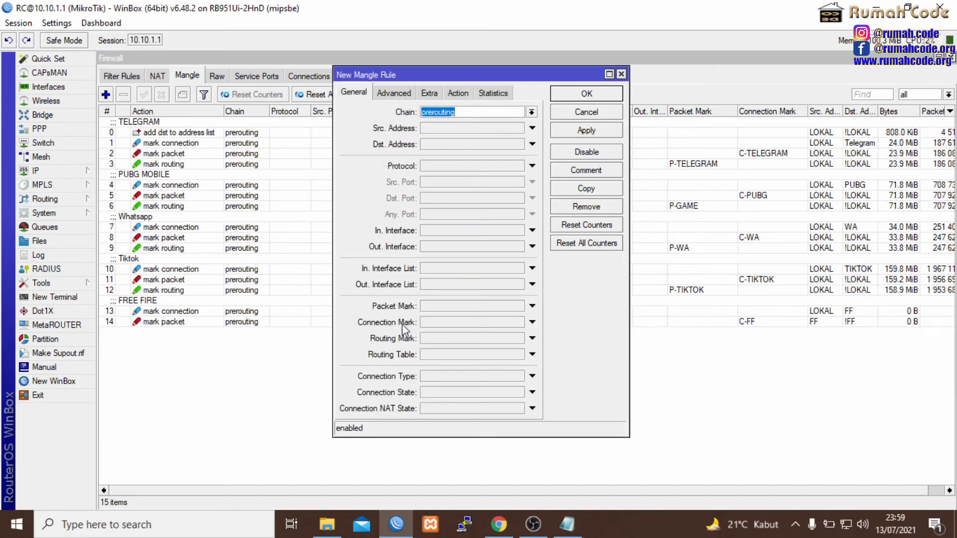
pyautogui.click(445, 306)
pyautogui.click(518, 306)
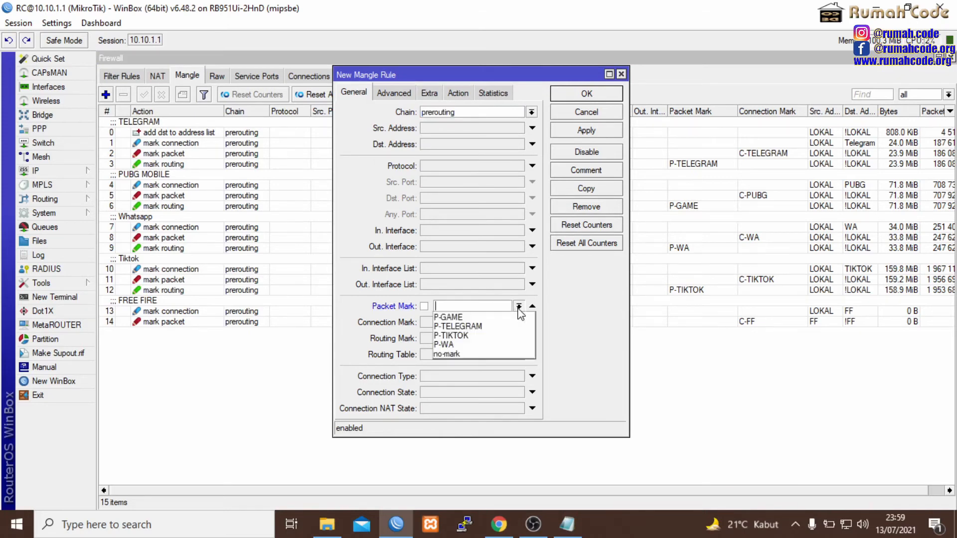
pyautogui.click(475, 317)
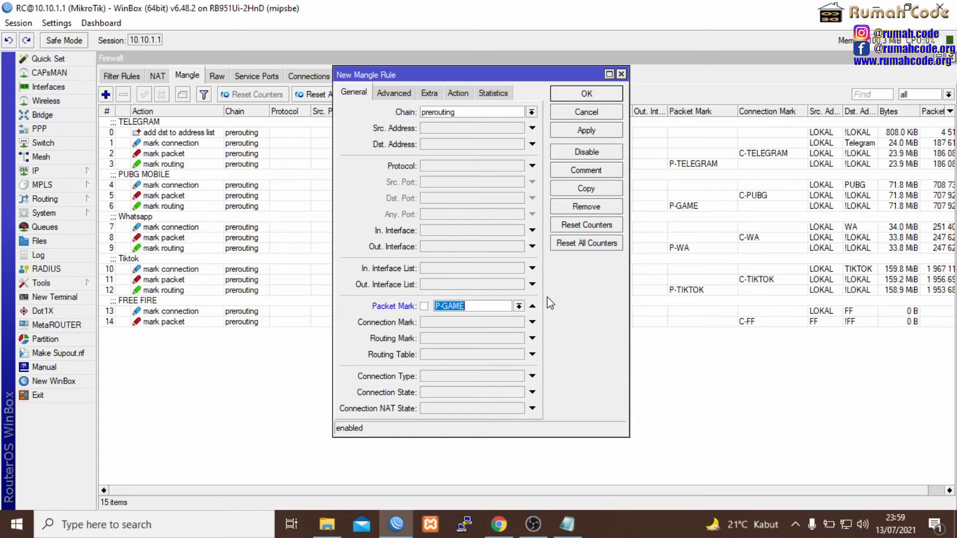
# Set the P-GAME rule's source address list to LOKAL and its destination address list to anything except LOKAL
pyautogui.click(397, 94)
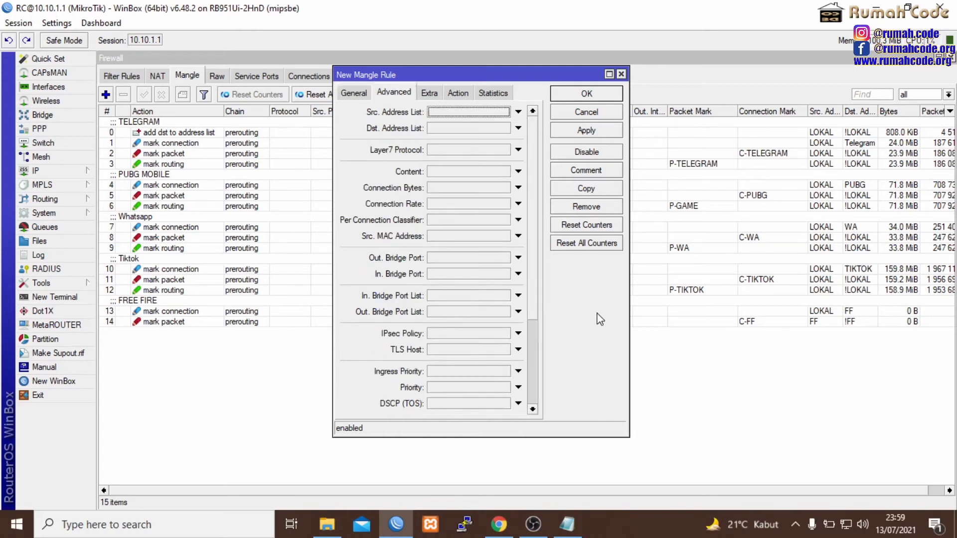
pyautogui.click(518, 112)
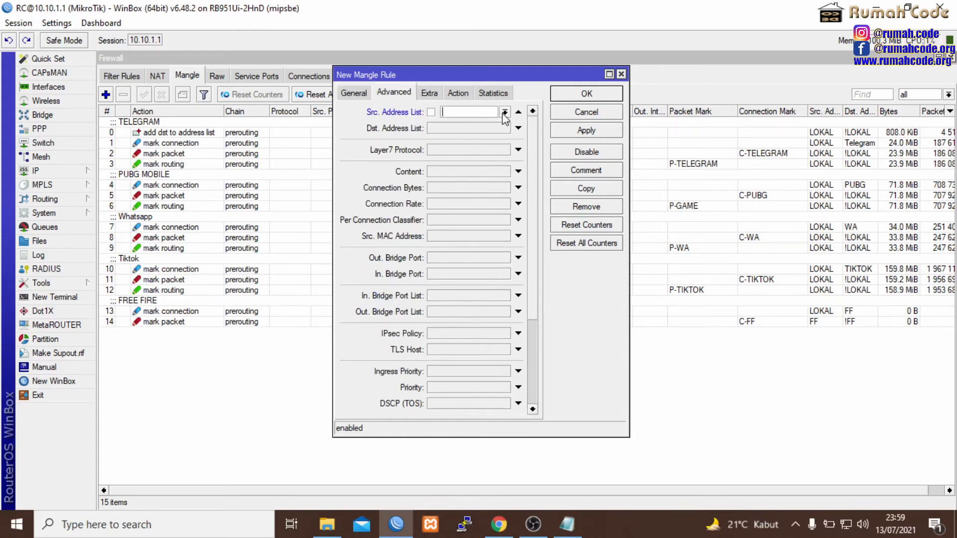
pyautogui.click(505, 113)
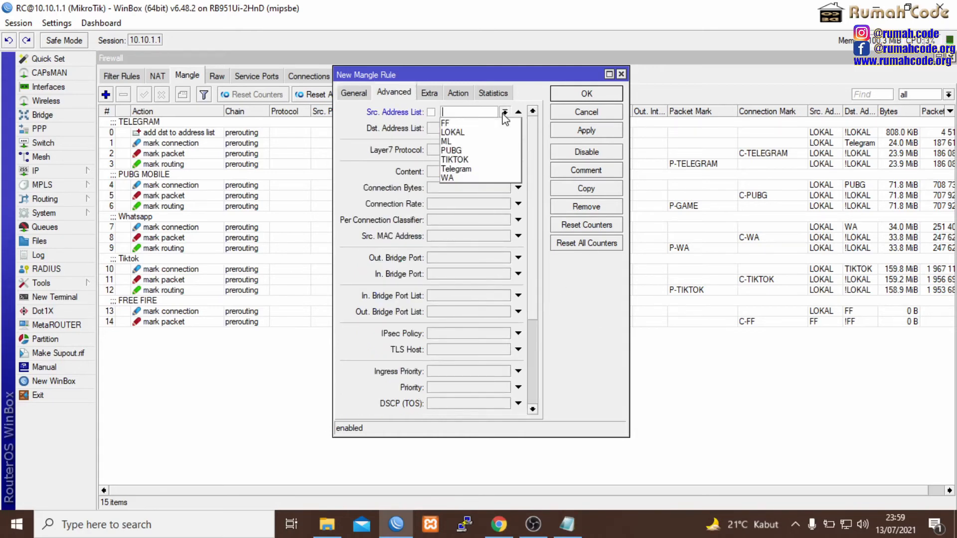
pyautogui.click(474, 132)
pyautogui.click(518, 128)
pyautogui.click(505, 128)
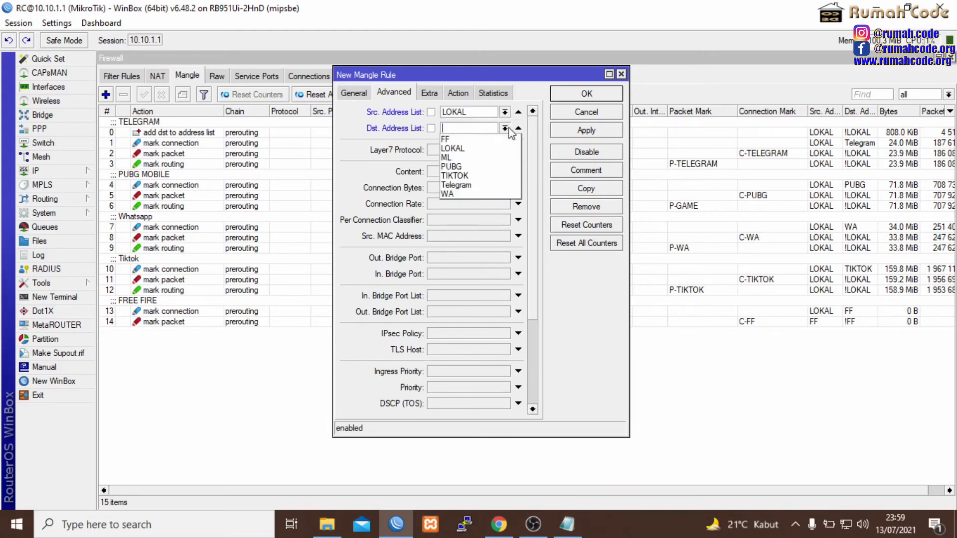
pyautogui.click(478, 148)
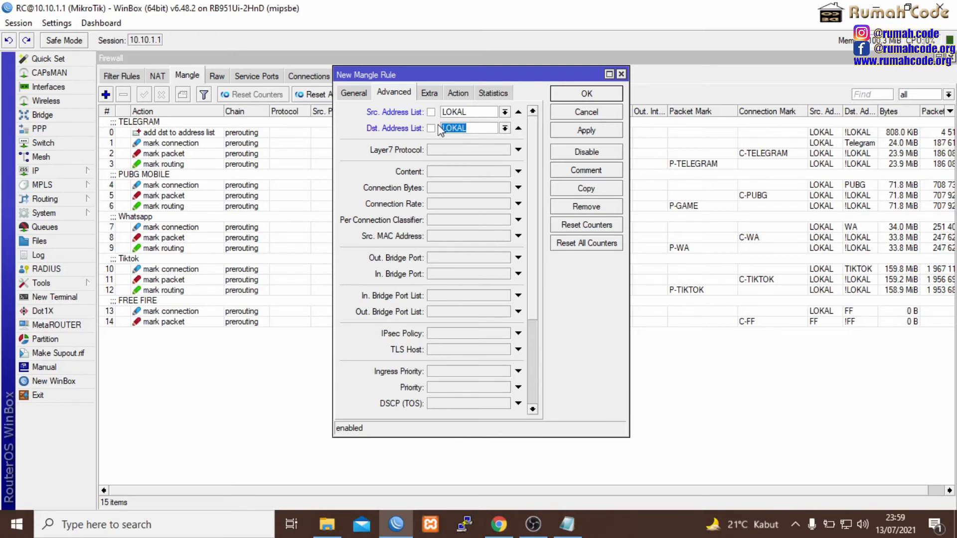
pyautogui.click(431, 128)
# Set the rule's action to mark routing with new routing mark R-VPN and passthrough disabled, then save and close it
pyautogui.click(459, 93)
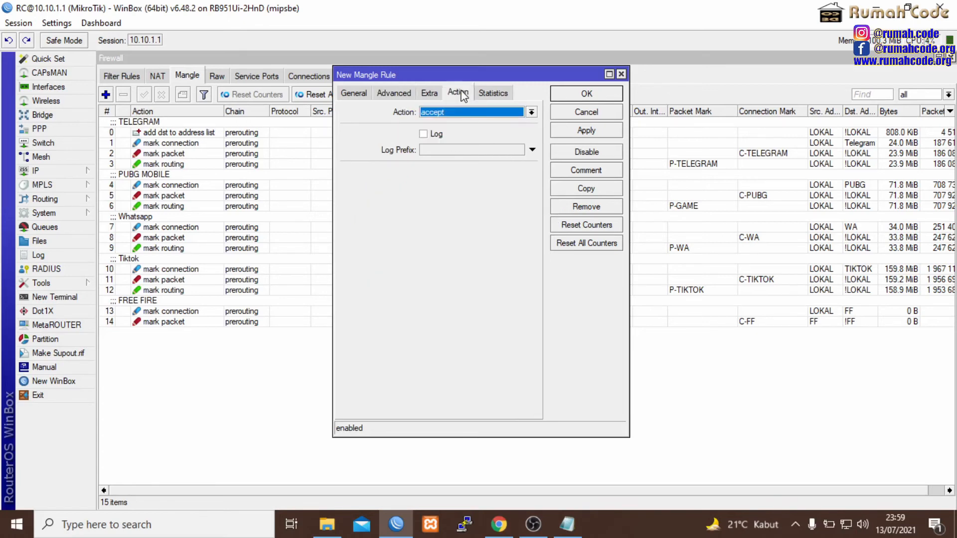
pyautogui.click(490, 114)
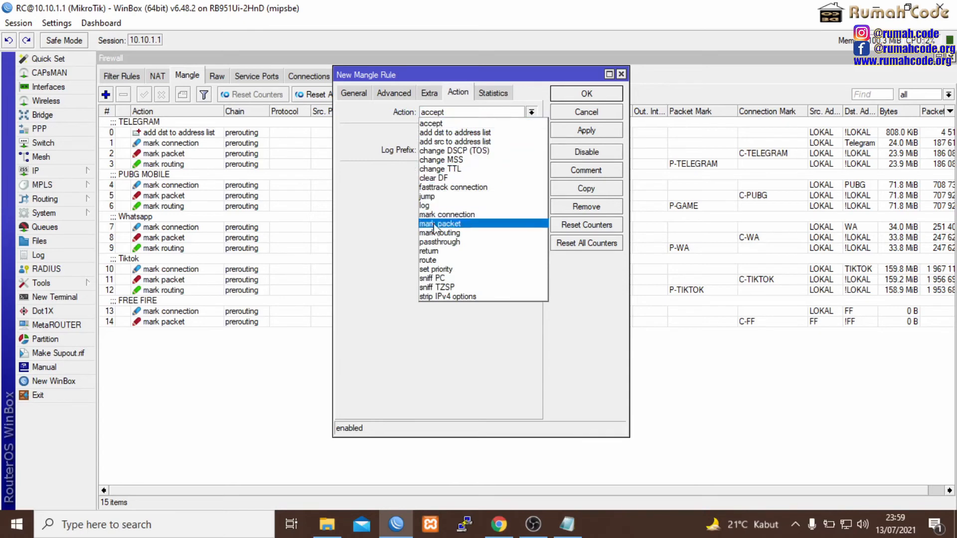
pyautogui.click(451, 233)
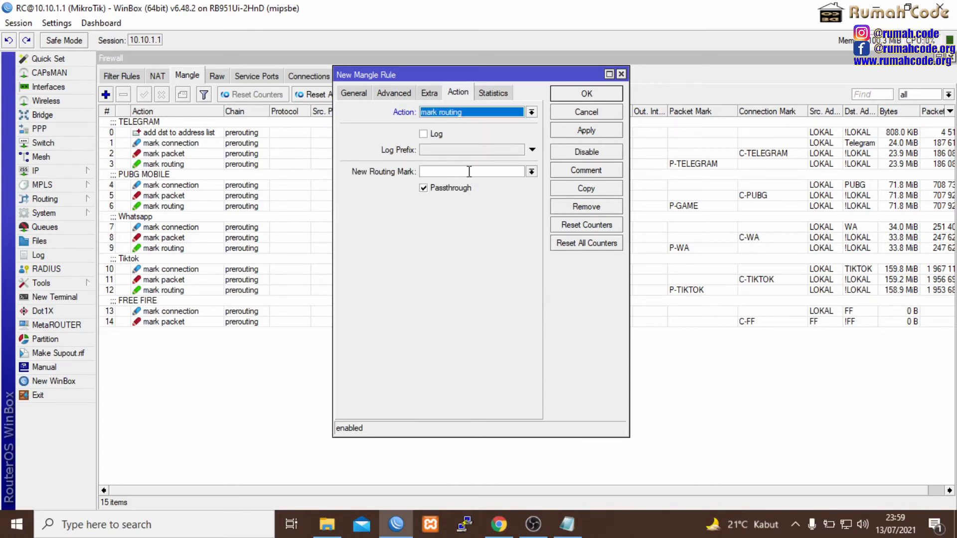
pyautogui.click(532, 172)
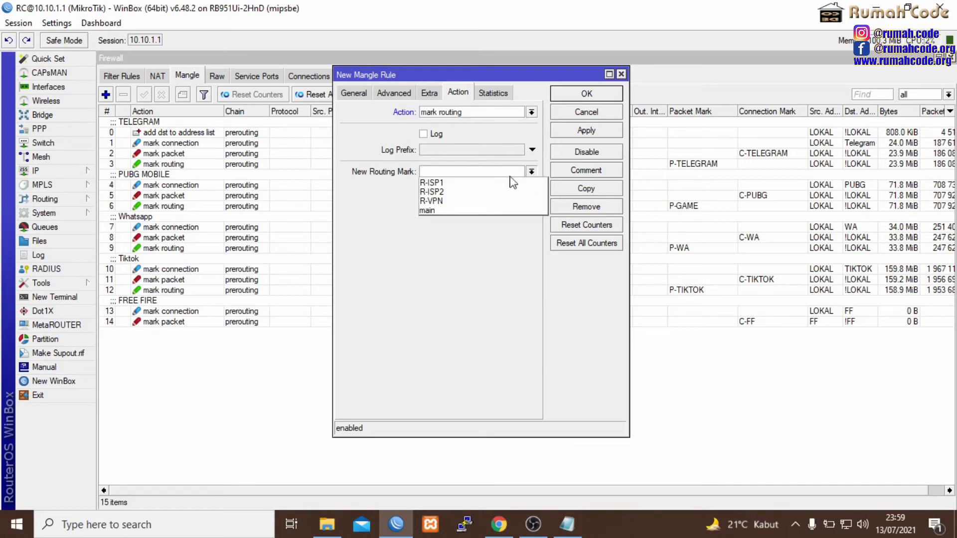
pyautogui.click(437, 201)
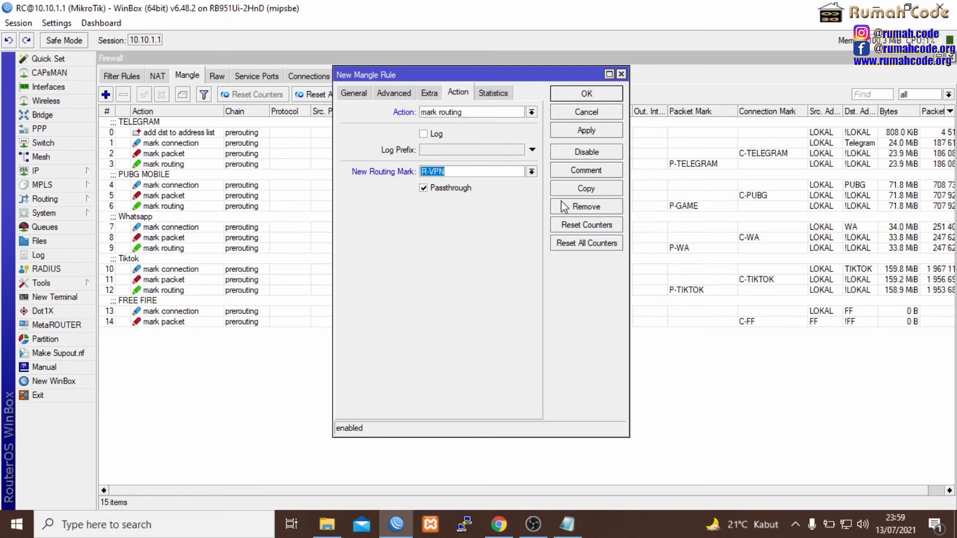
pyautogui.click(438, 189)
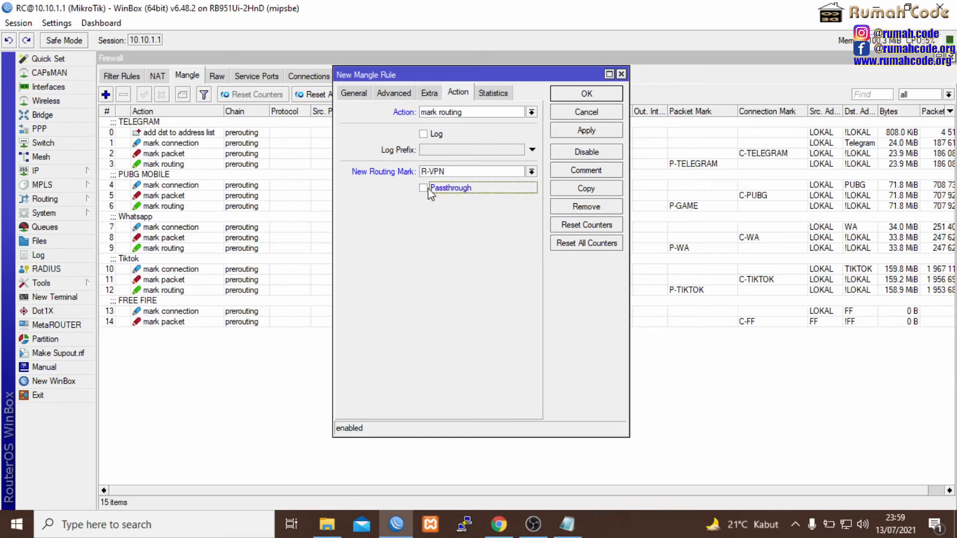
pyautogui.click(583, 132)
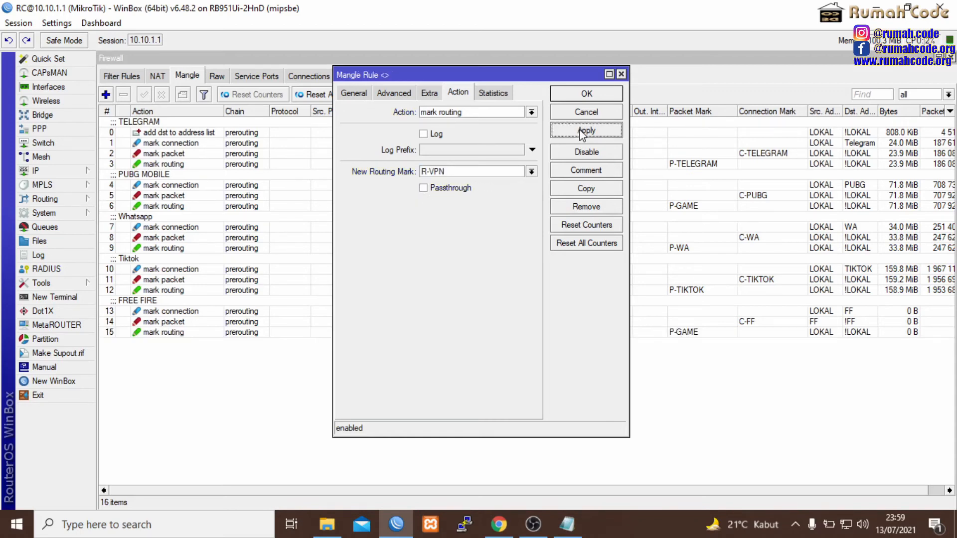
pyautogui.click(586, 95)
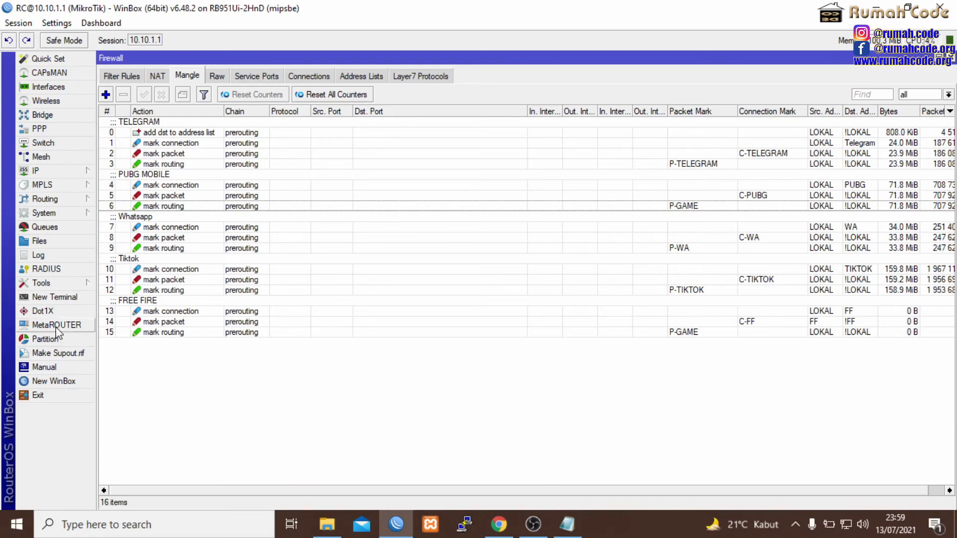
# Start a new prerouting mangle rule with source address list LOKAL and destination address list ML
pyautogui.click(106, 95)
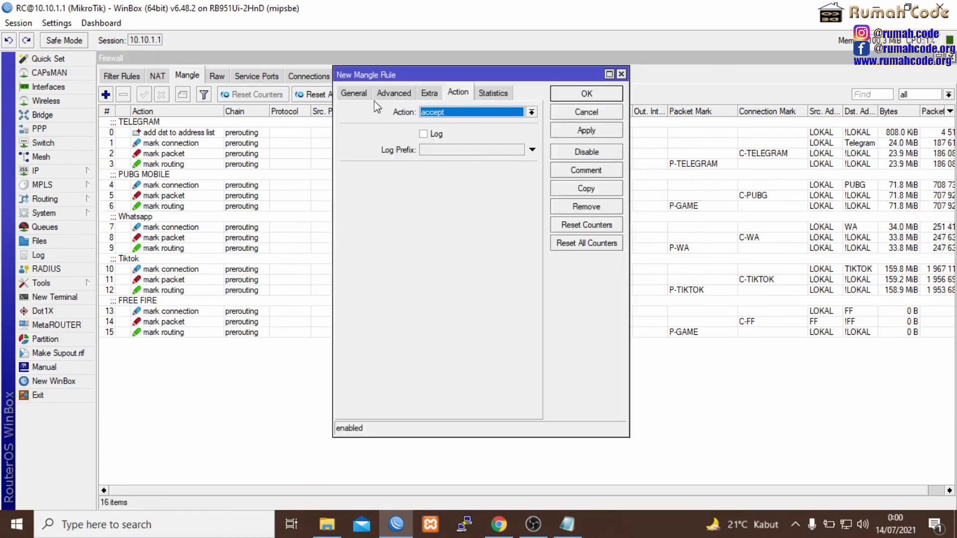
pyautogui.click(354, 94)
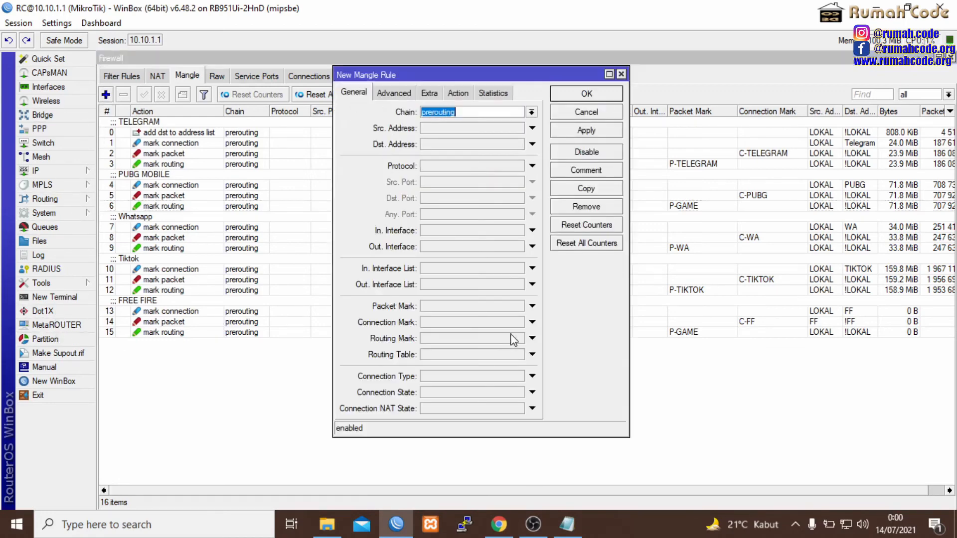
pyautogui.click(394, 93)
pyautogui.click(505, 113)
pyautogui.click(505, 112)
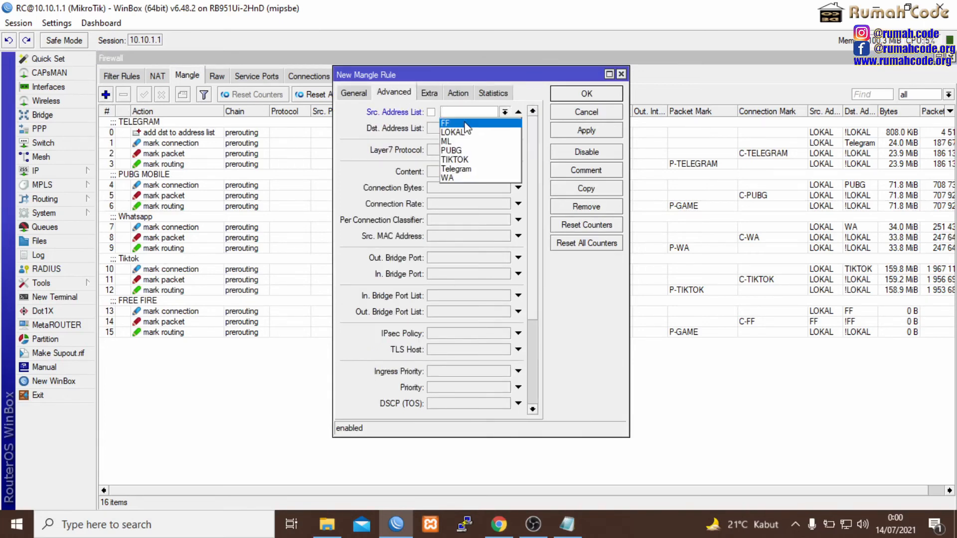
pyautogui.click(478, 125)
pyautogui.click(518, 128)
pyautogui.click(504, 128)
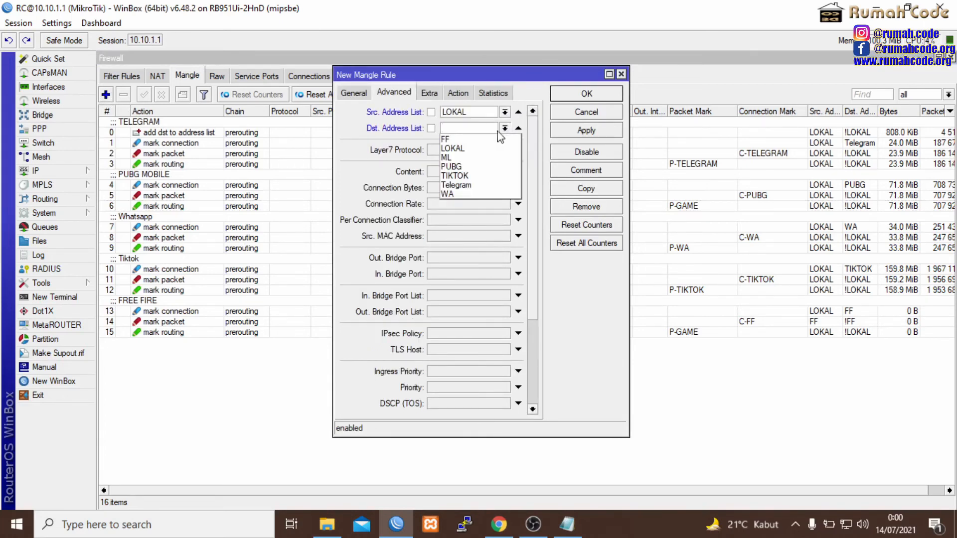
pyautogui.click(479, 175)
# Set the ML rule's action to mark connection with new connection mark C-ML and passthrough enabled
pyautogui.click(457, 93)
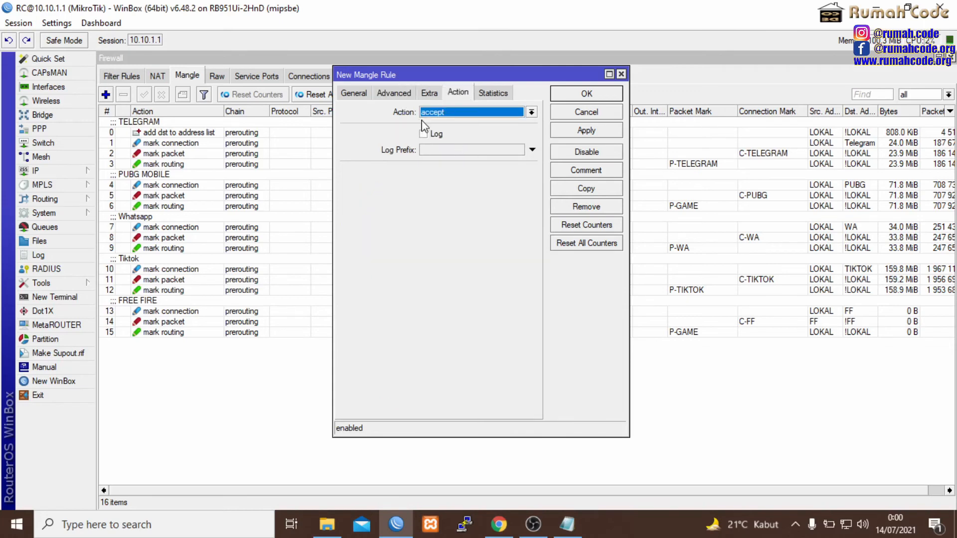
pyautogui.click(448, 111)
pyautogui.click(473, 219)
pyautogui.click(471, 171)
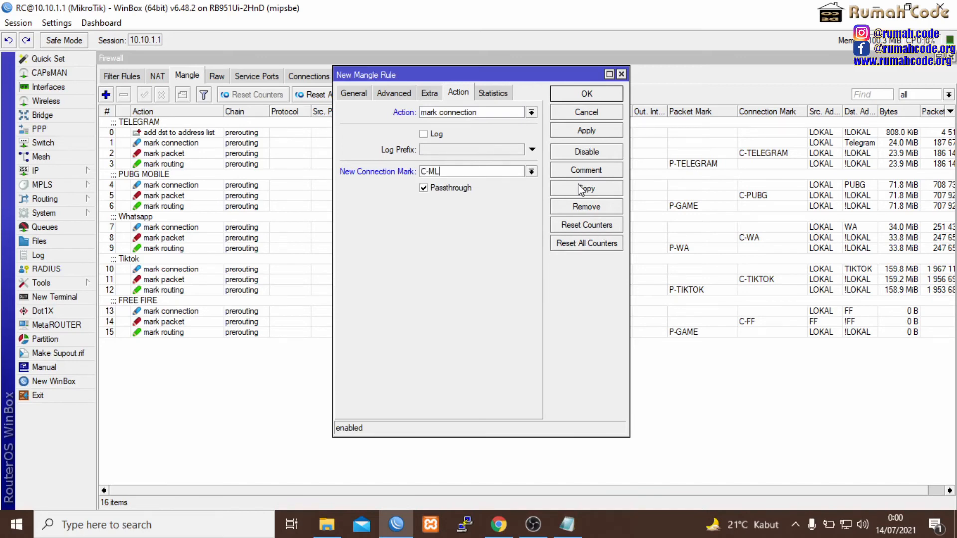
# Add the comment MOBILE LEGEND to the mark connection rule, then save and close it
pyautogui.click(589, 174)
pyautogui.write('mOBI')
pyautogui.hotkey('ctrl', 'a')
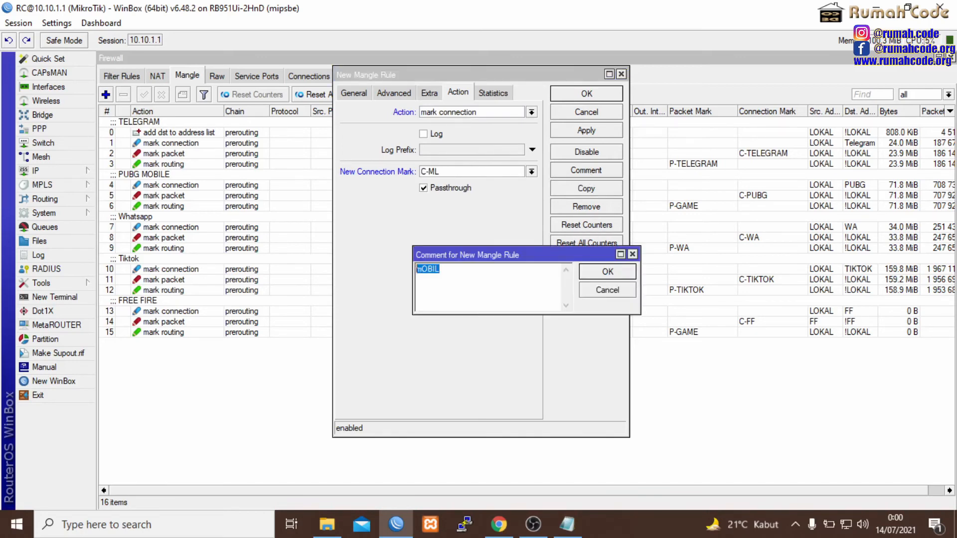
pyautogui.write('MOBI')
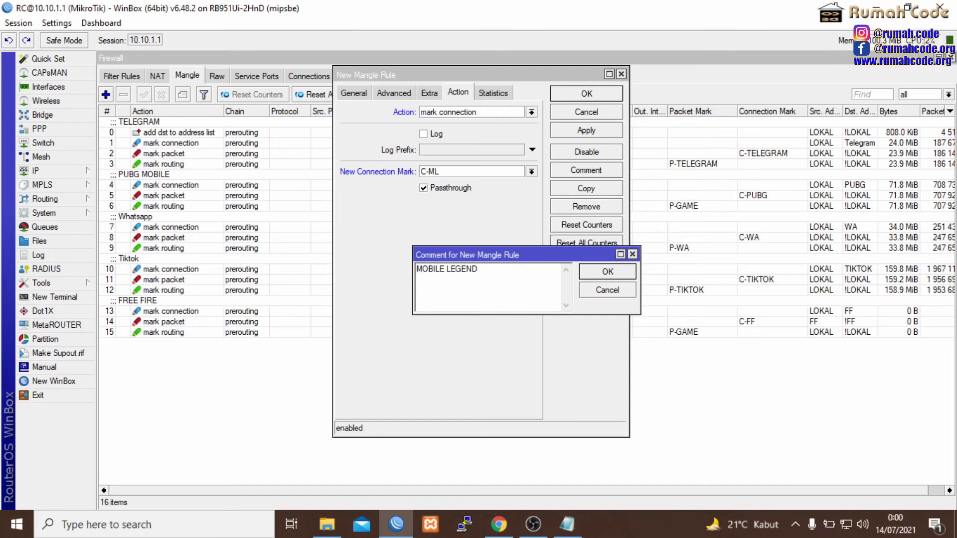
pyautogui.click(606, 272)
pyautogui.click(586, 130)
pyautogui.click(578, 94)
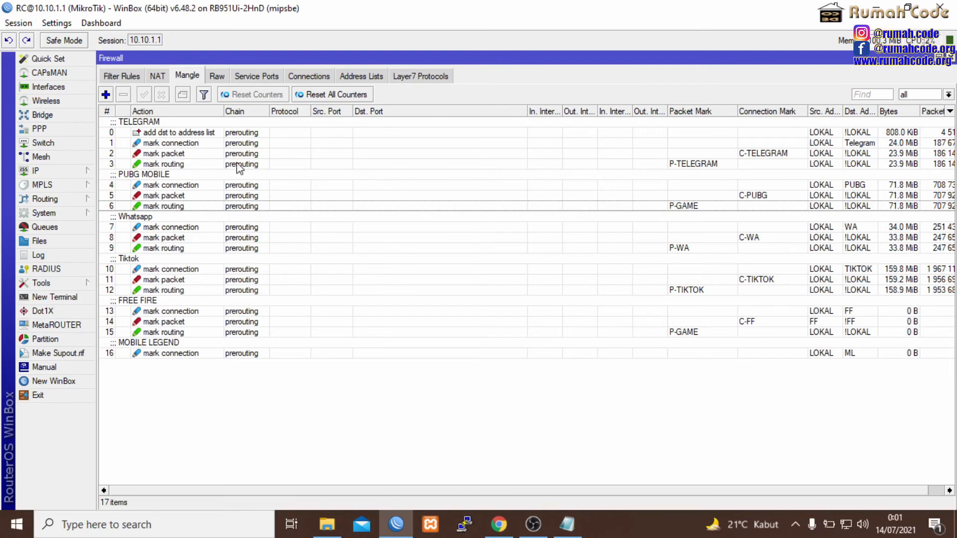
# Start another prerouting mangle rule that matches the connection mark C-ML
pyautogui.click(106, 94)
pyautogui.click(354, 93)
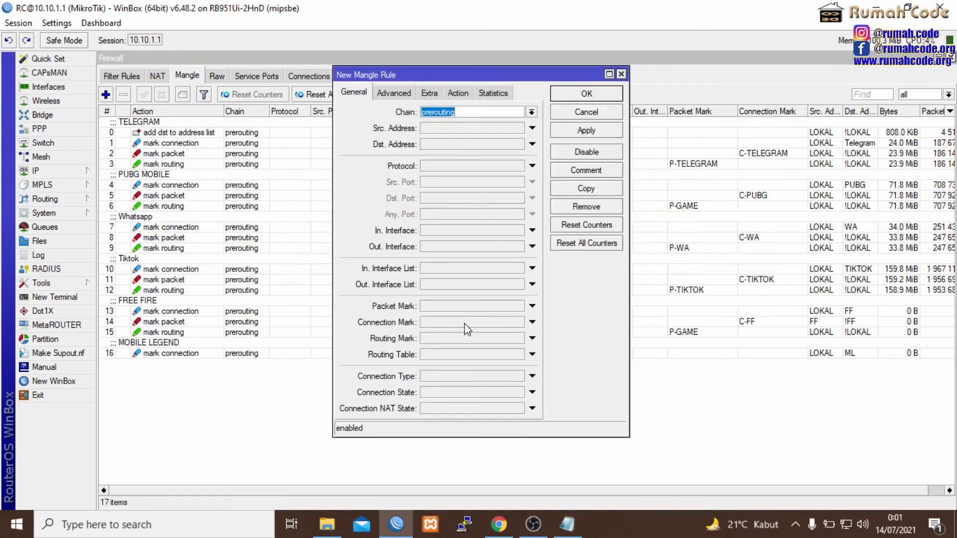
pyautogui.click(447, 322)
pyautogui.click(518, 322)
pyautogui.click(461, 343)
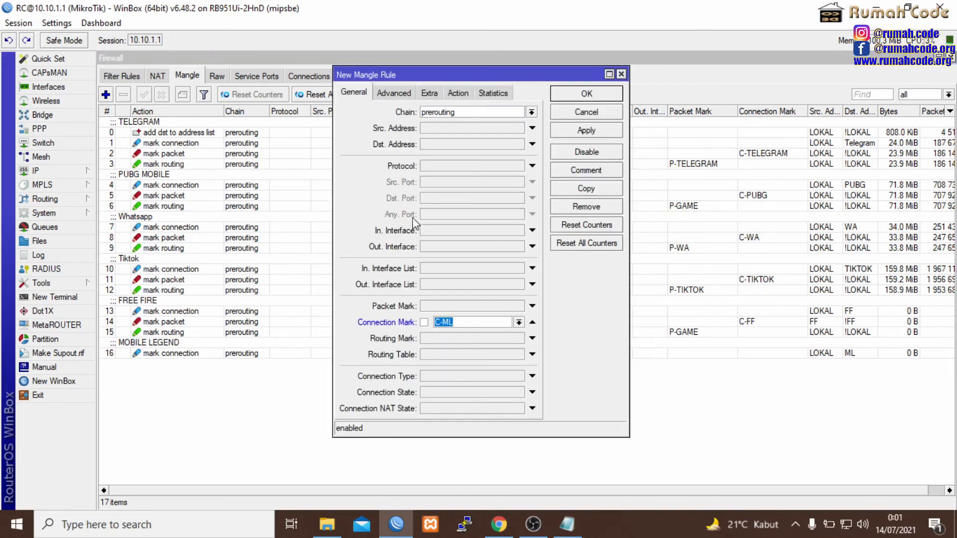
# Set the C-ML rule's source address list to LOKAL and its destination address list to anything except LOKAL
pyautogui.click(393, 92)
pyautogui.click(463, 113)
pyautogui.click(475, 132)
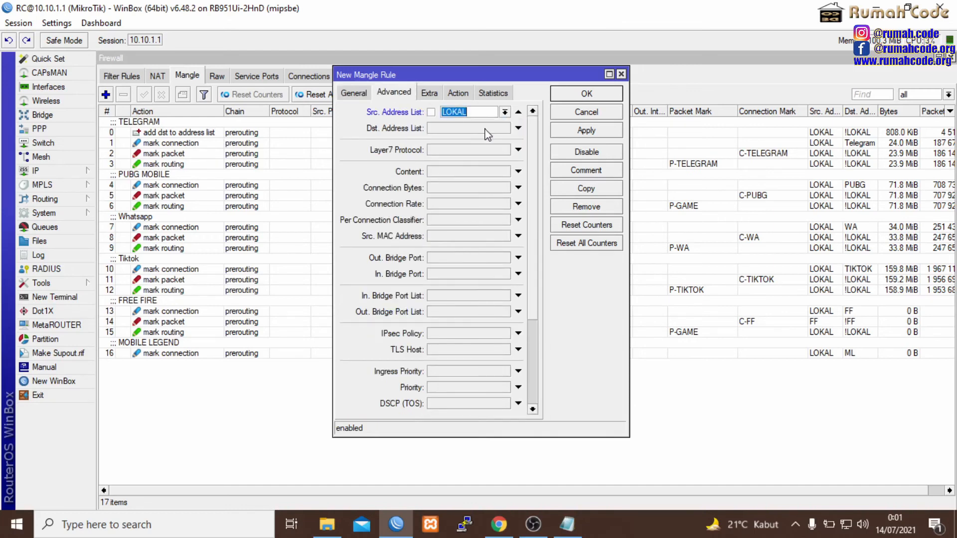
pyautogui.click(466, 128)
pyautogui.click(473, 149)
# Set the C-ML rule's action to mark packet with new packet mark P-GAME and passthrough enabled, then save and close it
pyautogui.click(457, 94)
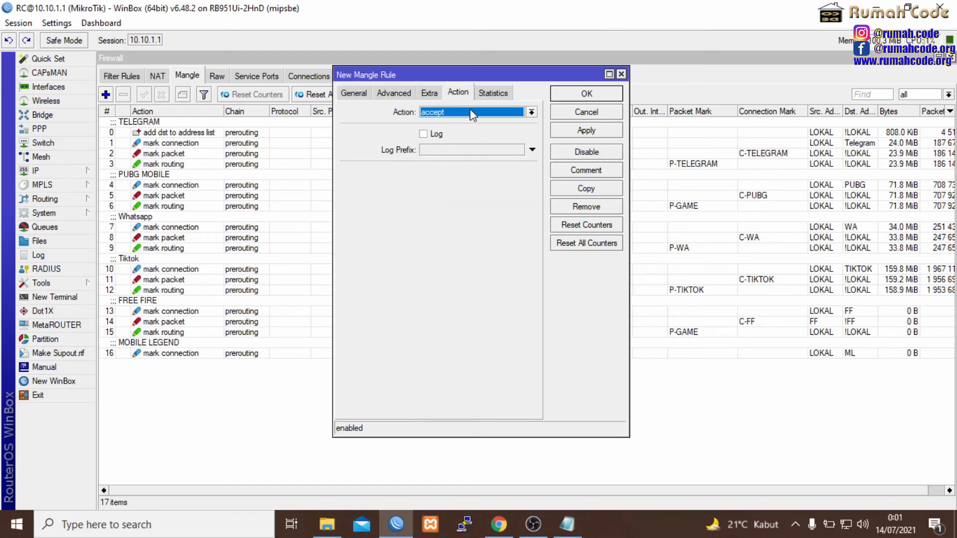
pyautogui.click(496, 113)
pyautogui.click(492, 226)
pyautogui.click(469, 171)
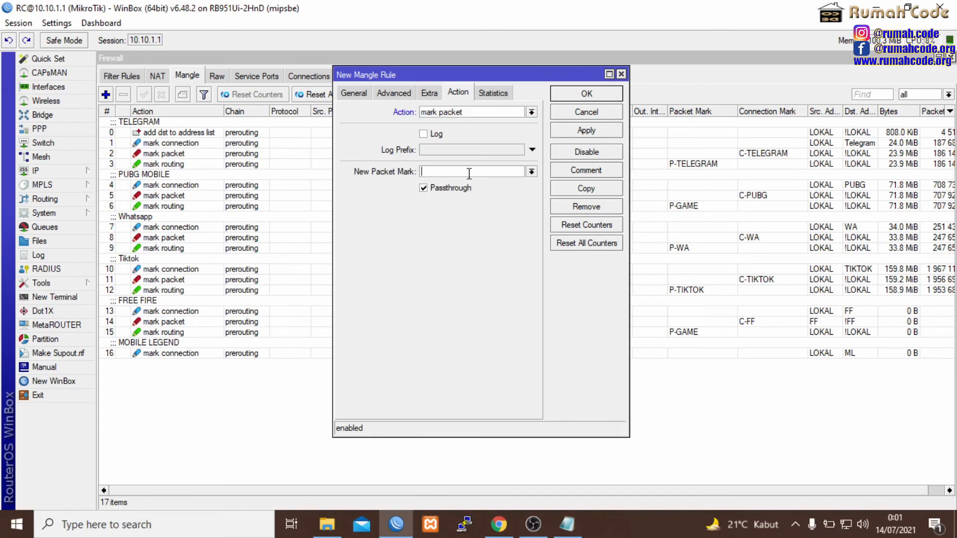
pyautogui.write('P')
pyautogui.click(531, 171)
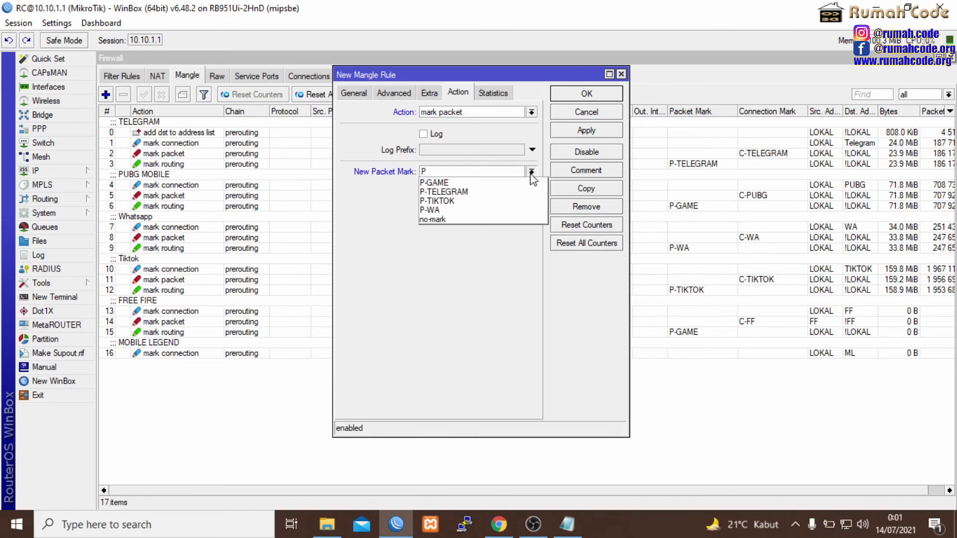
pyautogui.click(502, 187)
pyautogui.click(586, 132)
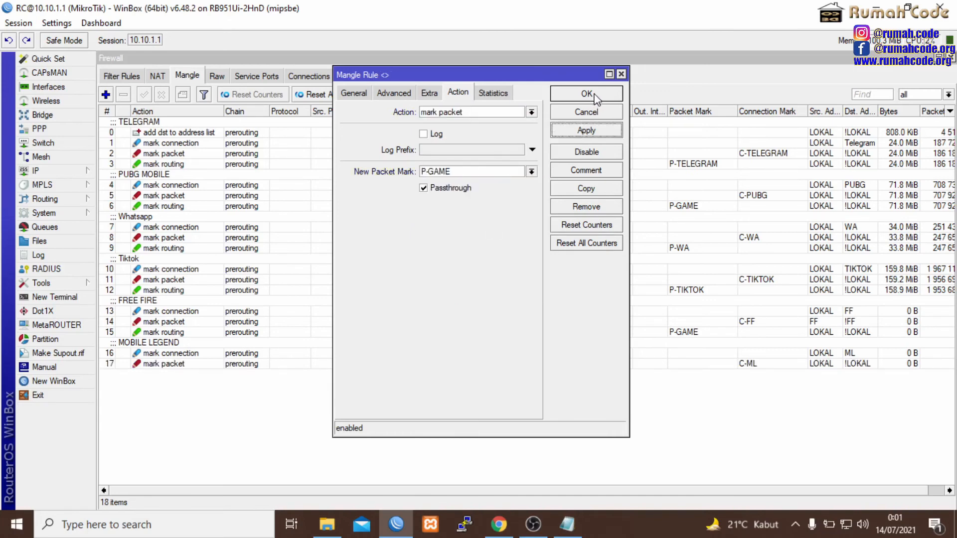
pyautogui.click(594, 96)
# Start a further prerouting mangle rule for Mobile Legend that matches the packet mark P-GAME
pyautogui.click(105, 95)
pyautogui.click(354, 92)
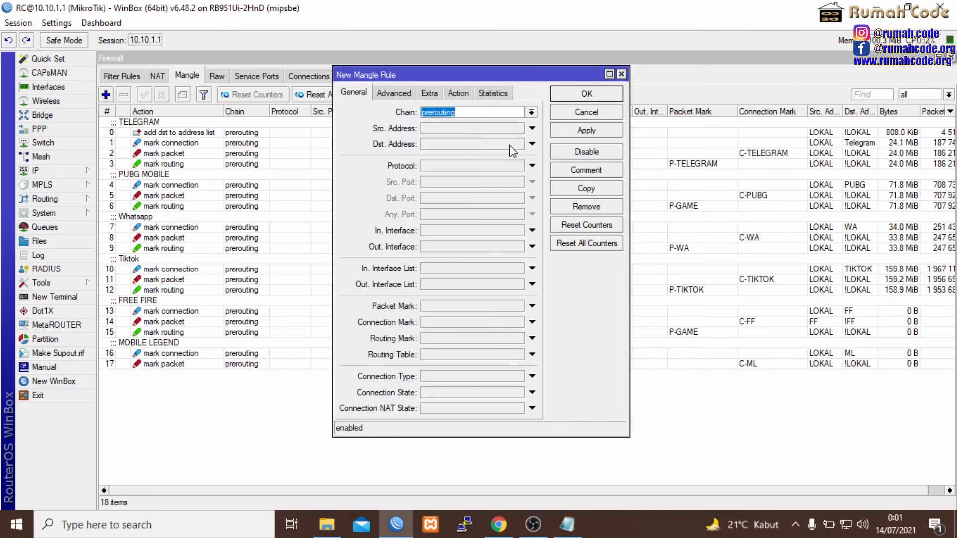
pyautogui.click(460, 306)
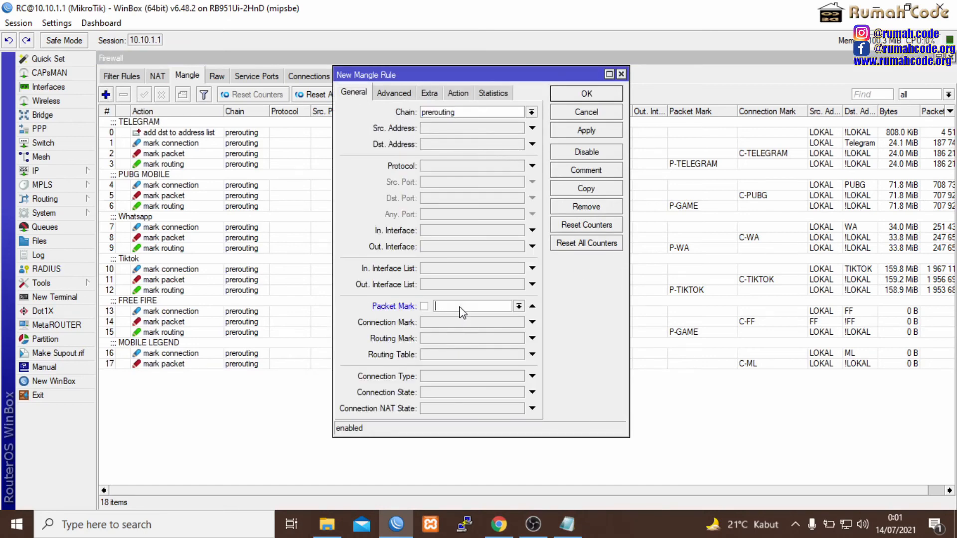
pyautogui.click(519, 306)
pyautogui.click(459, 317)
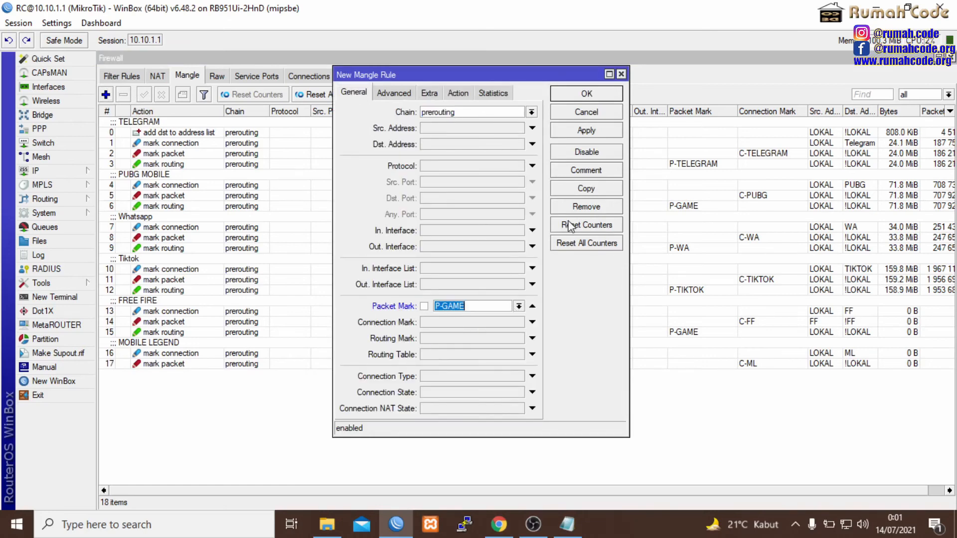
# Set the P-GAME routing rule's source address list to LOKAL and its destination address list to anything except LOKAL
pyautogui.click(396, 94)
pyautogui.click(519, 112)
pyautogui.click(452, 130)
pyautogui.click(518, 128)
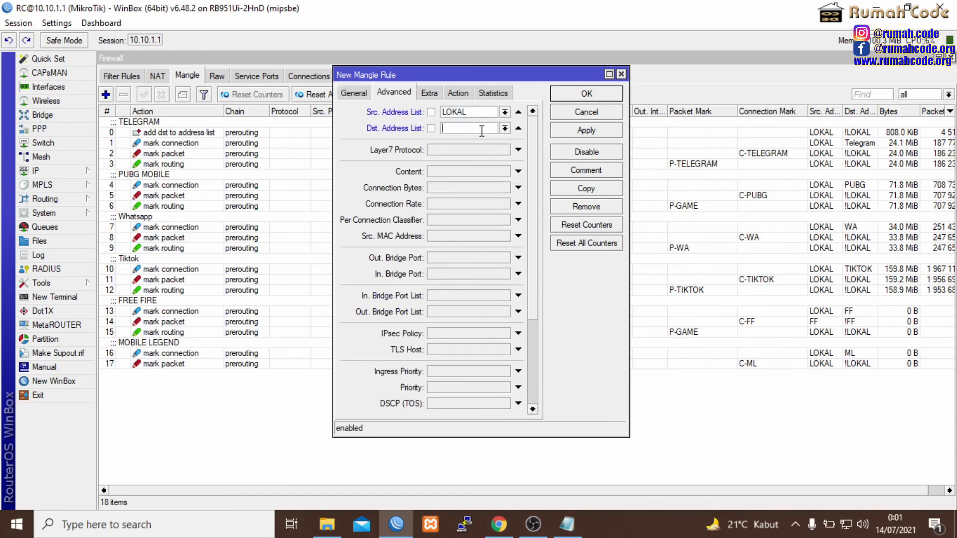
pyautogui.click(505, 128)
pyautogui.click(453, 147)
# Set the rule's action to mark routing with new routing mark R-VPN, then save and close it
pyautogui.click(457, 92)
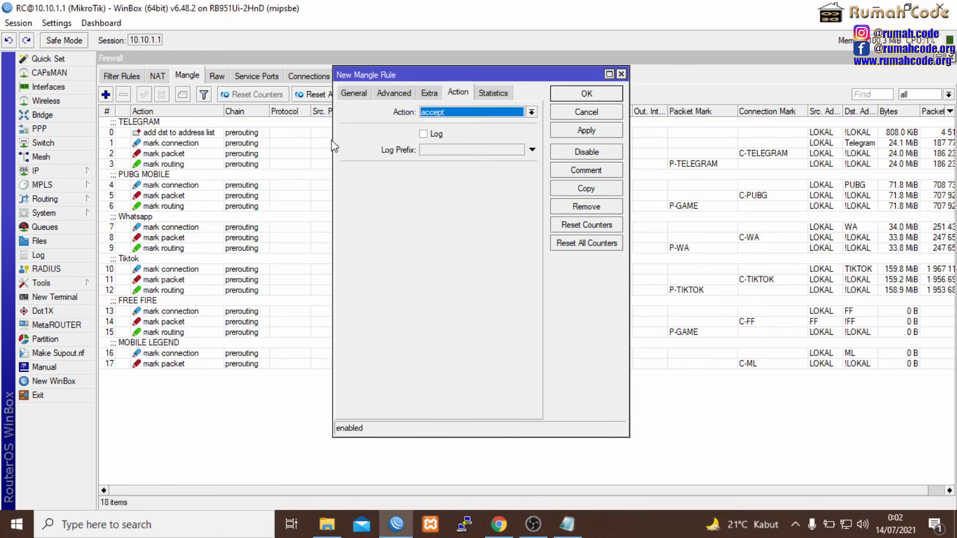
pyautogui.click(474, 112)
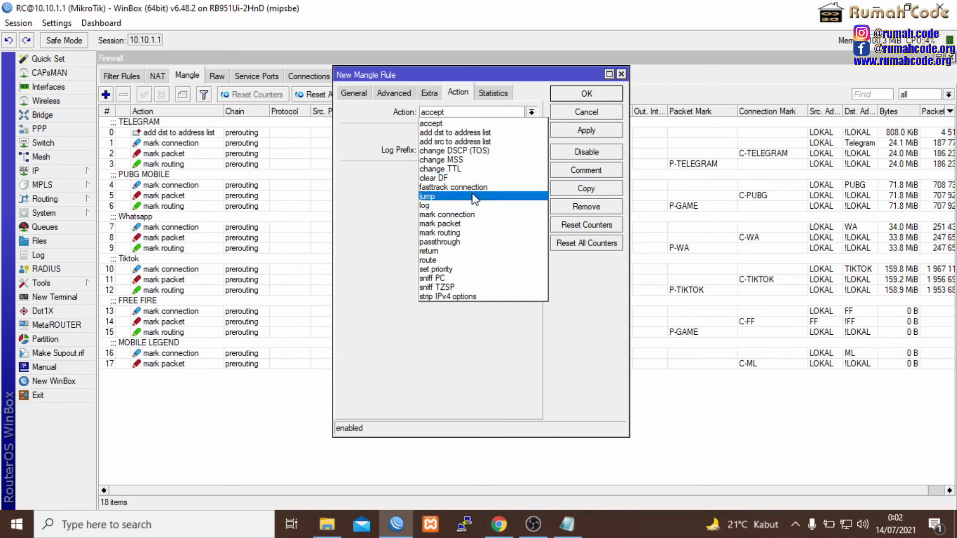
pyautogui.click(461, 233)
pyautogui.click(531, 171)
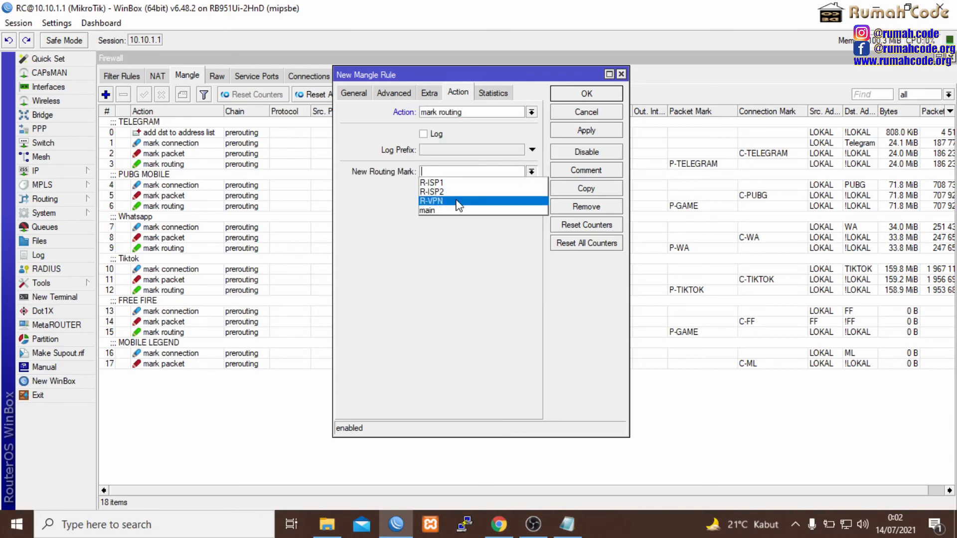
pyautogui.click(458, 204)
pyautogui.click(604, 131)
pyautogui.click(597, 95)
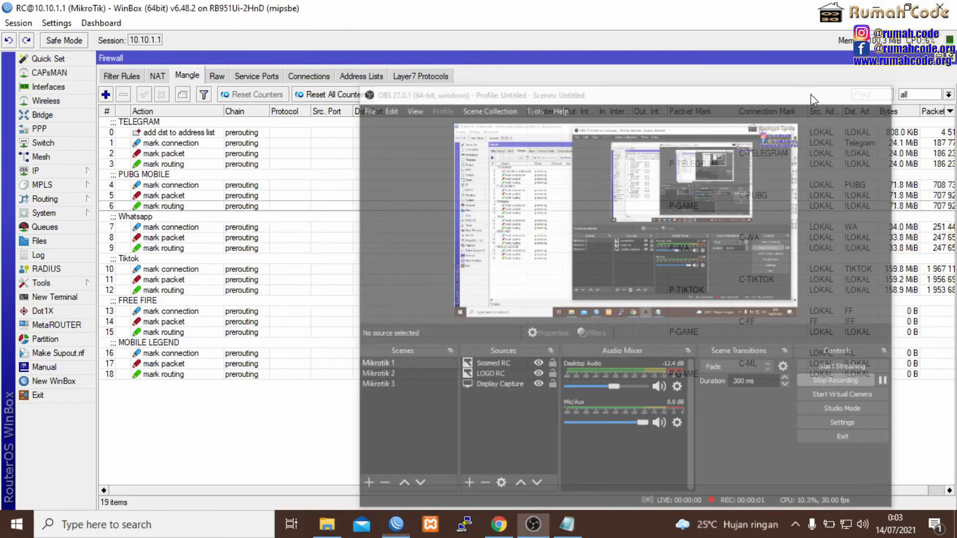
pyautogui.click(716, 269)
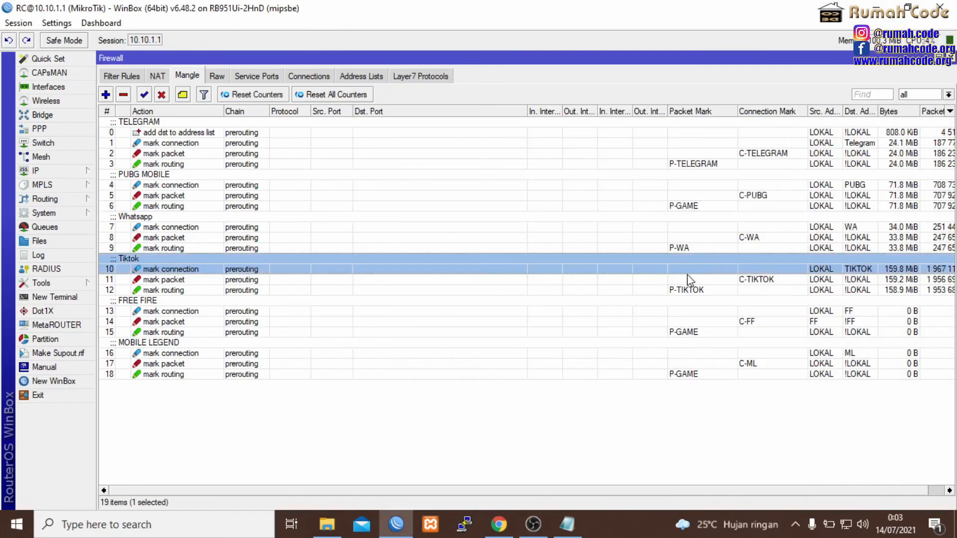
pyautogui.click(262, 185)
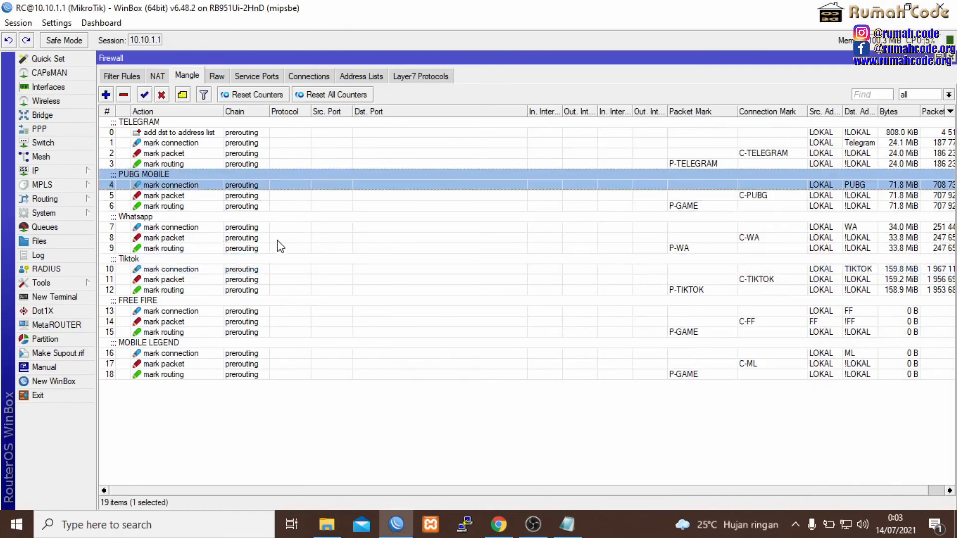
pyautogui.click(279, 247)
# Start a new 0.0.0.0/0 route in the IP route list with gateway VPN and gateway checking by ping
pyautogui.click(79, 171)
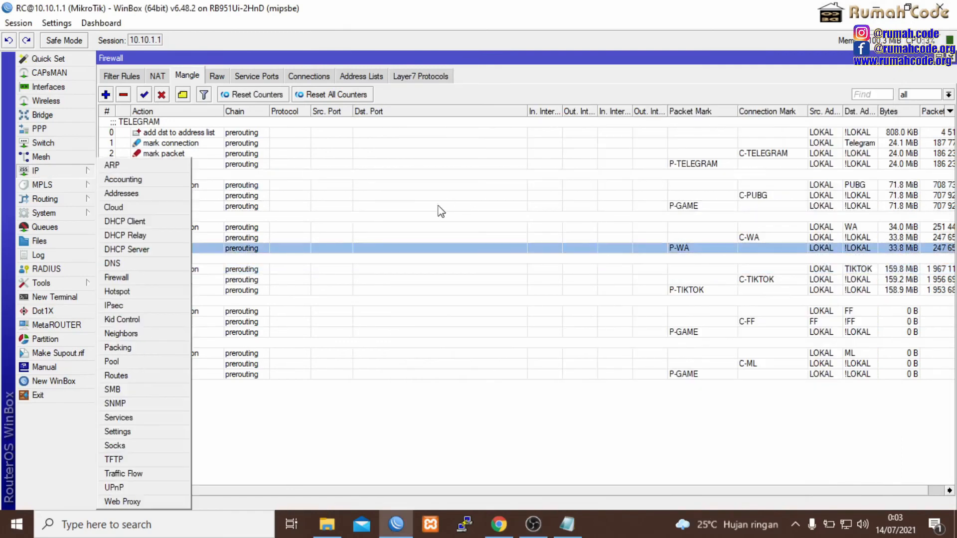
pyautogui.click(152, 378)
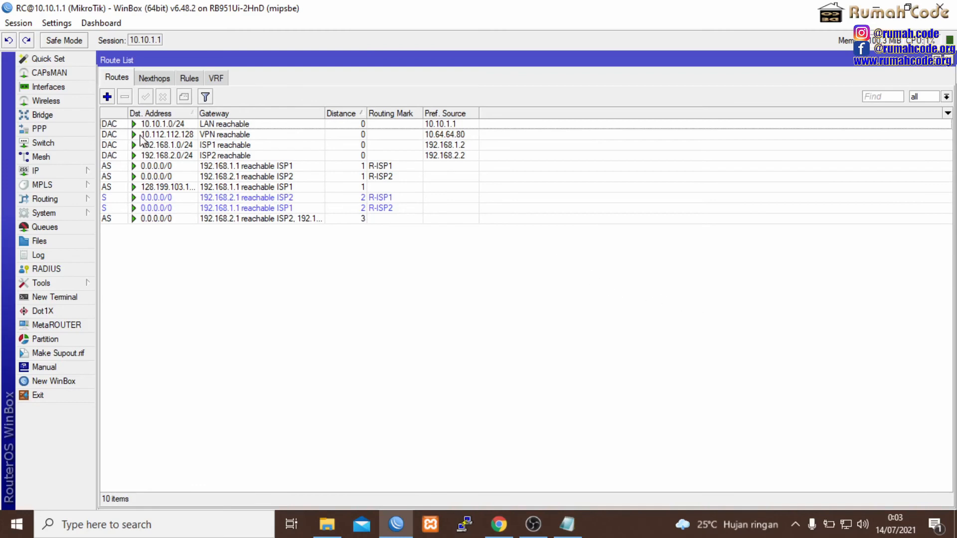
pyautogui.click(107, 97)
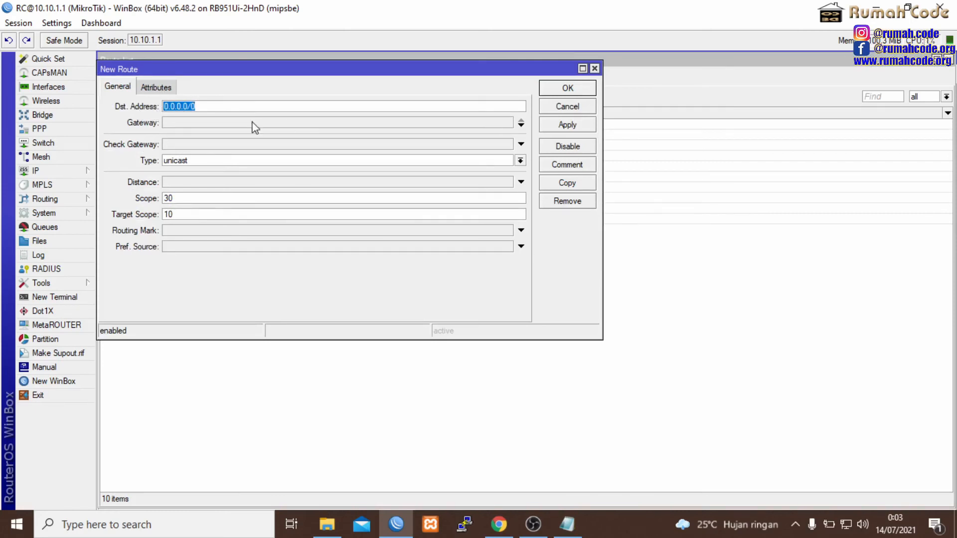
pyautogui.click(196, 124)
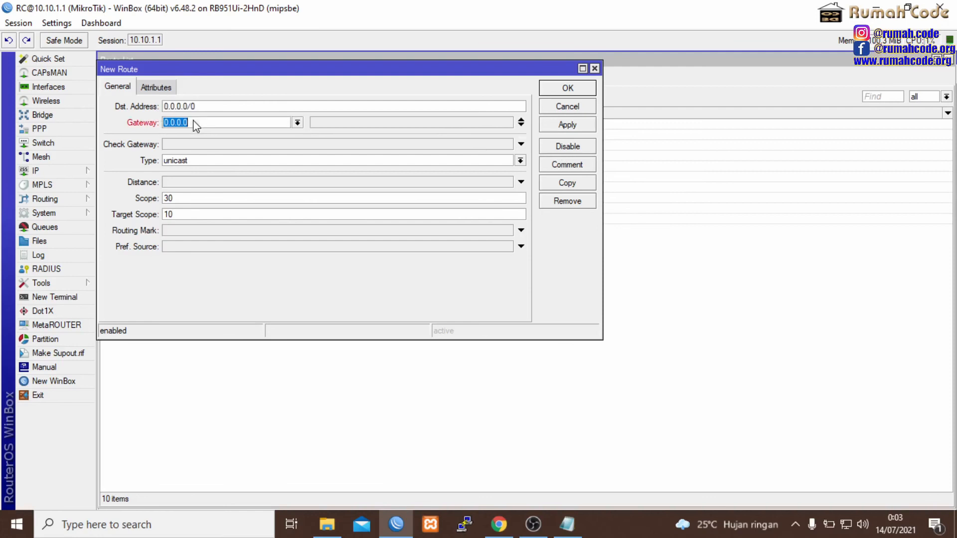
pyautogui.click(297, 124)
pyautogui.click(193, 161)
pyautogui.click(201, 145)
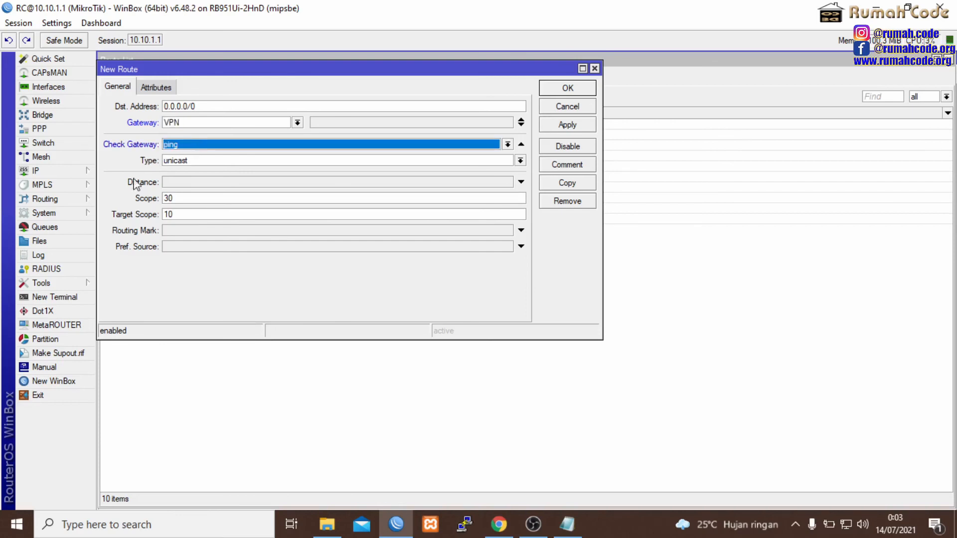
# Set the VPN route's distance to 1 and its routing mark to R-VPN, then apply it
pyautogui.click(182, 183)
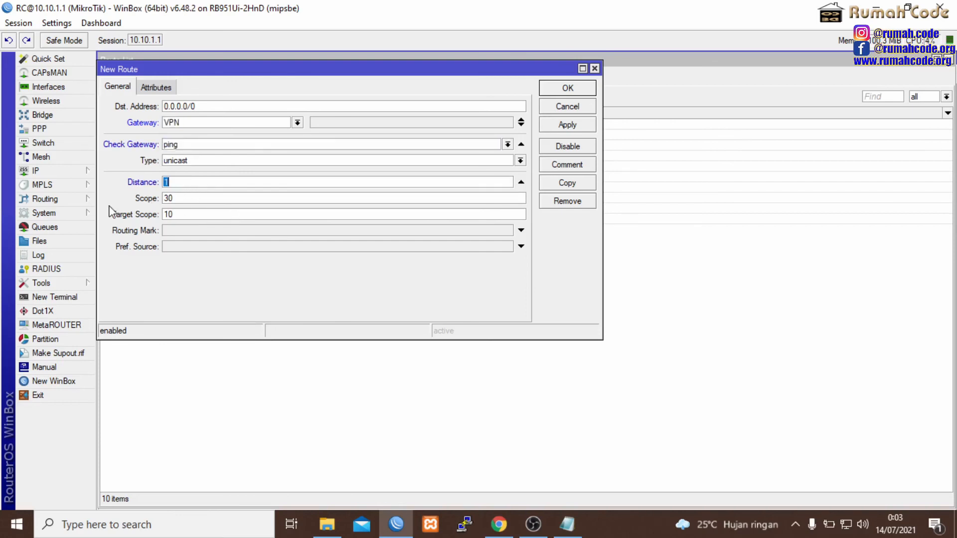
pyautogui.click(350, 231)
pyautogui.click(508, 230)
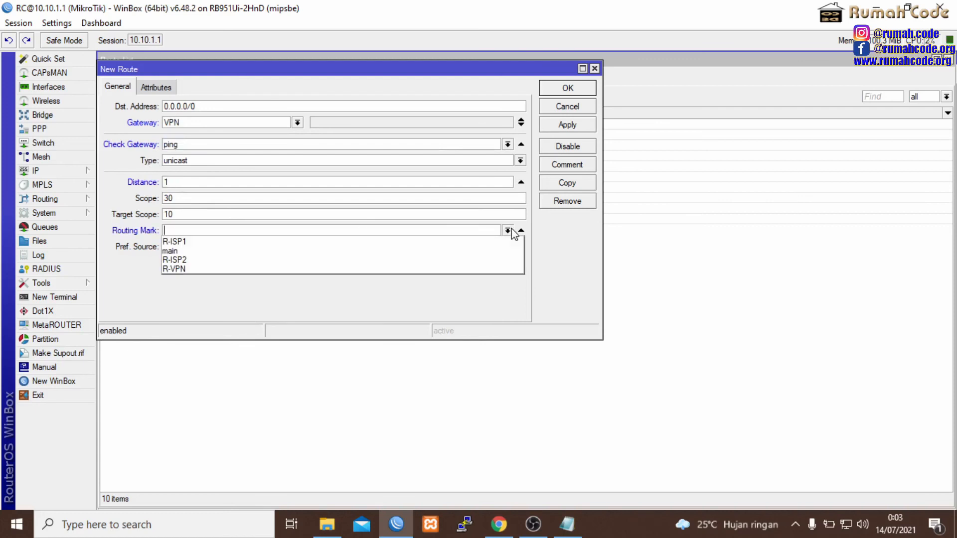
pyautogui.click(206, 269)
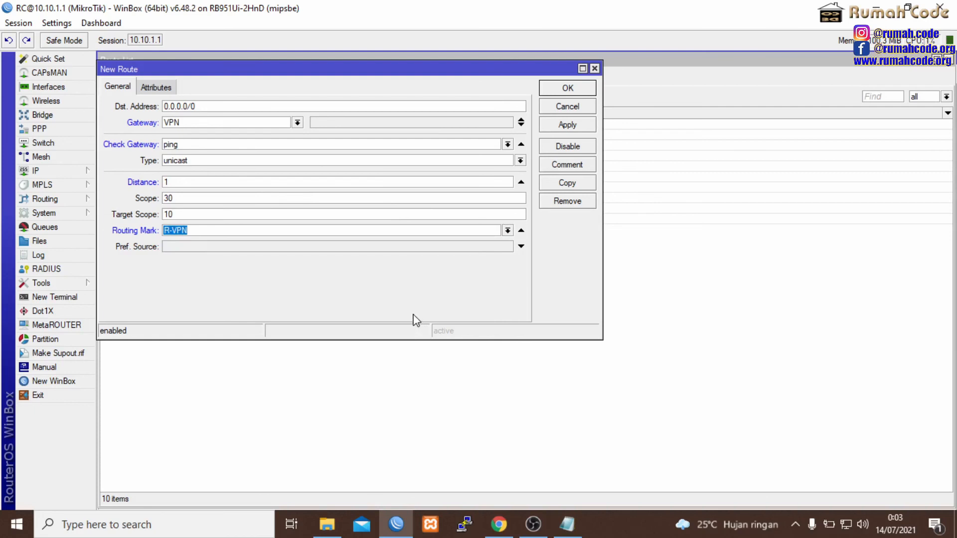
pyautogui.click(563, 125)
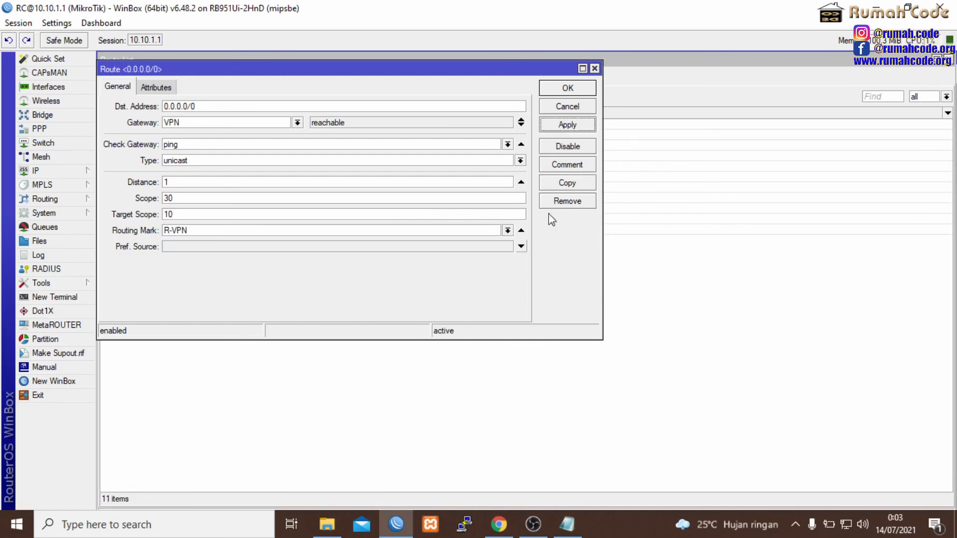
# Copy the VPN route as a backup with gateway ISP1 and distance 2, then save and close both routes
pyautogui.click(571, 185)
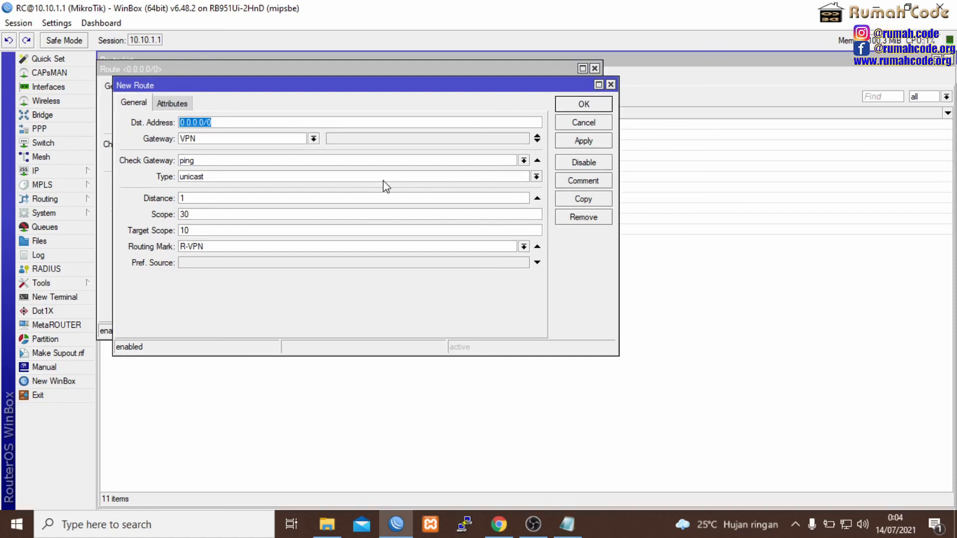
pyautogui.click(313, 139)
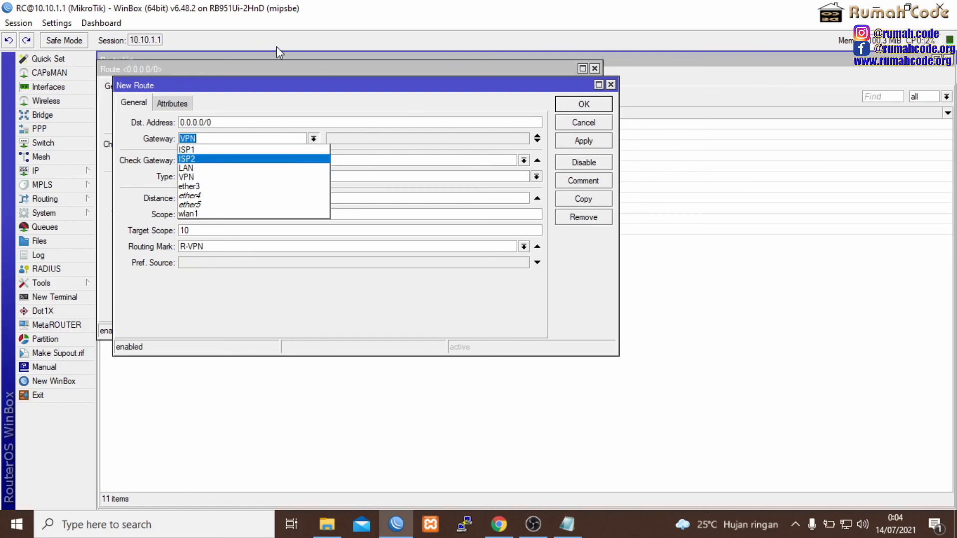
pyautogui.click(244, 150)
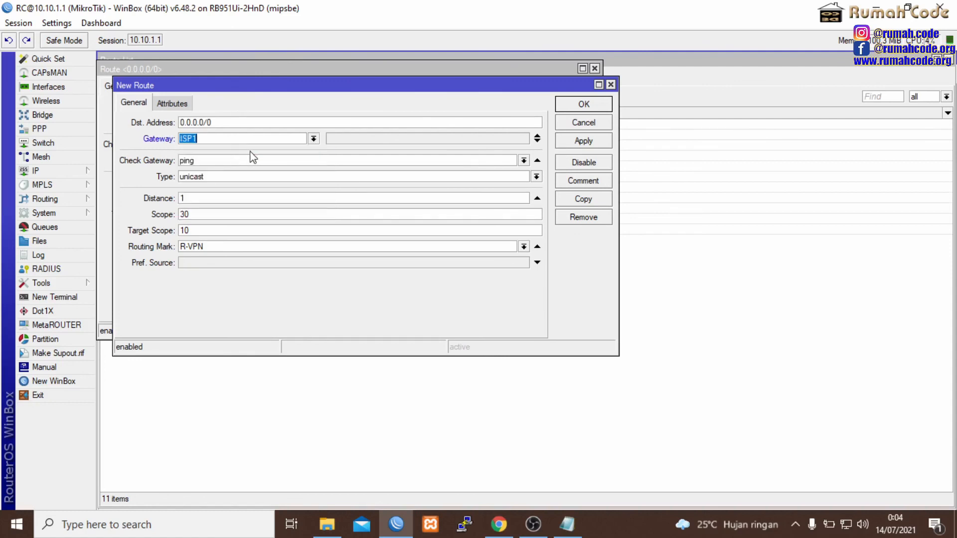
pyautogui.click(268, 201)
pyautogui.write('2')
pyautogui.click(585, 142)
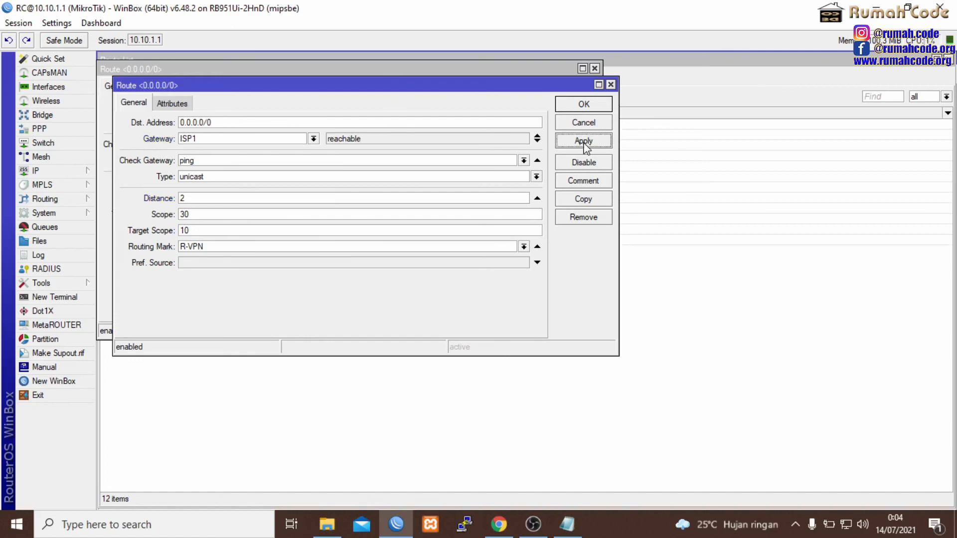
pyautogui.click(584, 104)
pyautogui.click(563, 90)
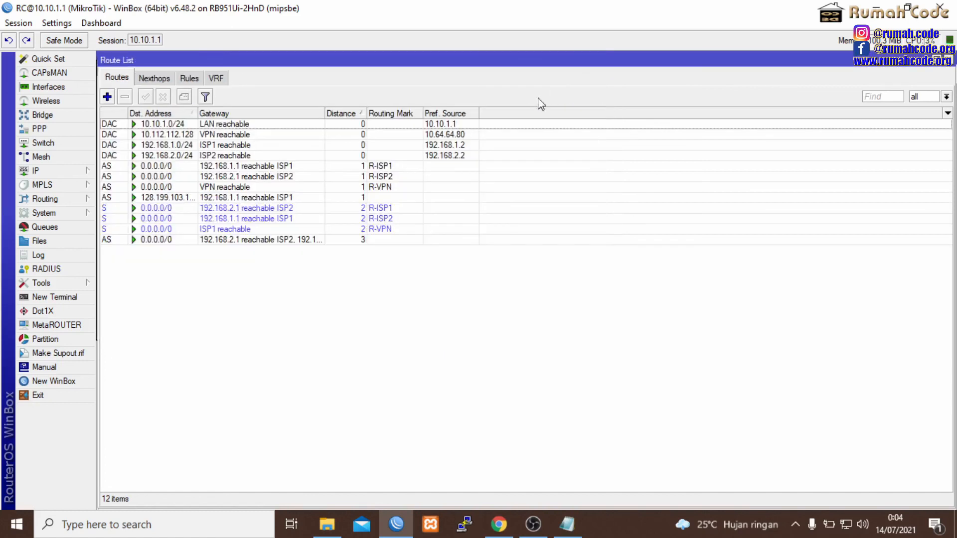